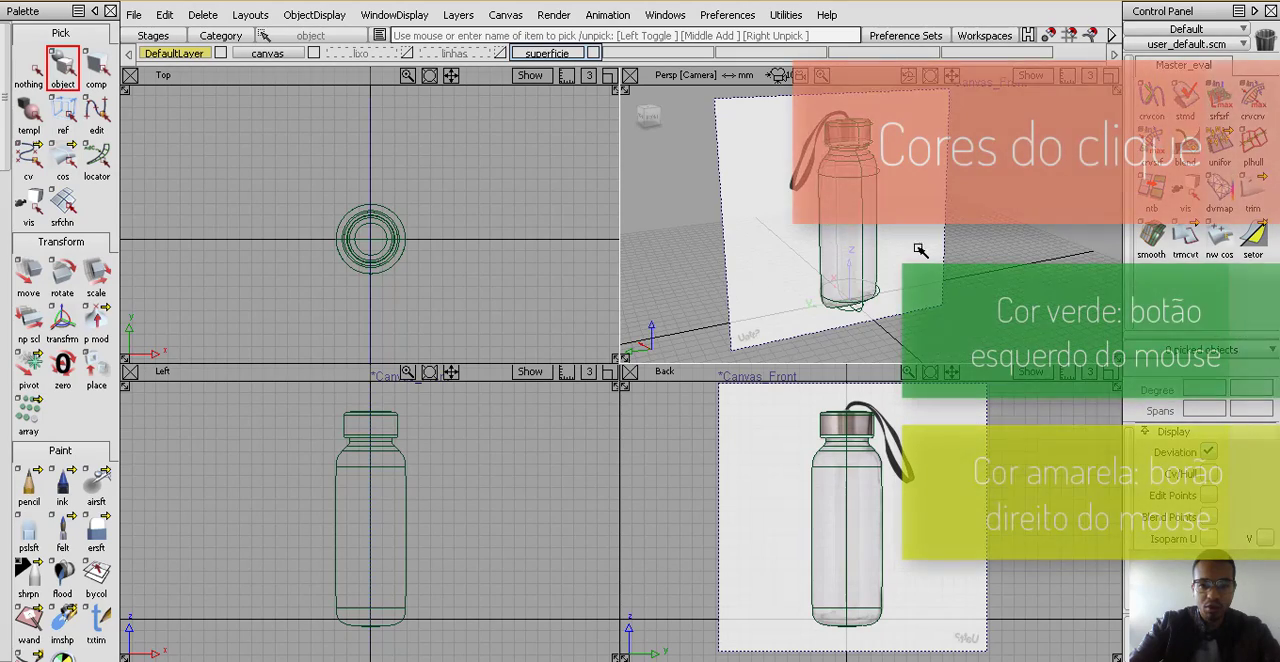
Examine the bottle curves against the Canvas_Front reference image from several angles in the perspective and orthographic views
left_click_drag(919, 248, 917, 246, "alt+shift")
middle_click_drag(917, 246, 863, 277, "alt+shift")
left_click_drag(863, 277, 857, 258, "alt+shift")
right_click_drag(860, 264, 865, 277, "alt+shift")
left_click_drag(869, 262, 904, 240, "alt+shift")
middle_click_drag(904, 240, 924, 233, "alt+shift")
left_click_drag(924, 233, 831, 261, "alt+shift")
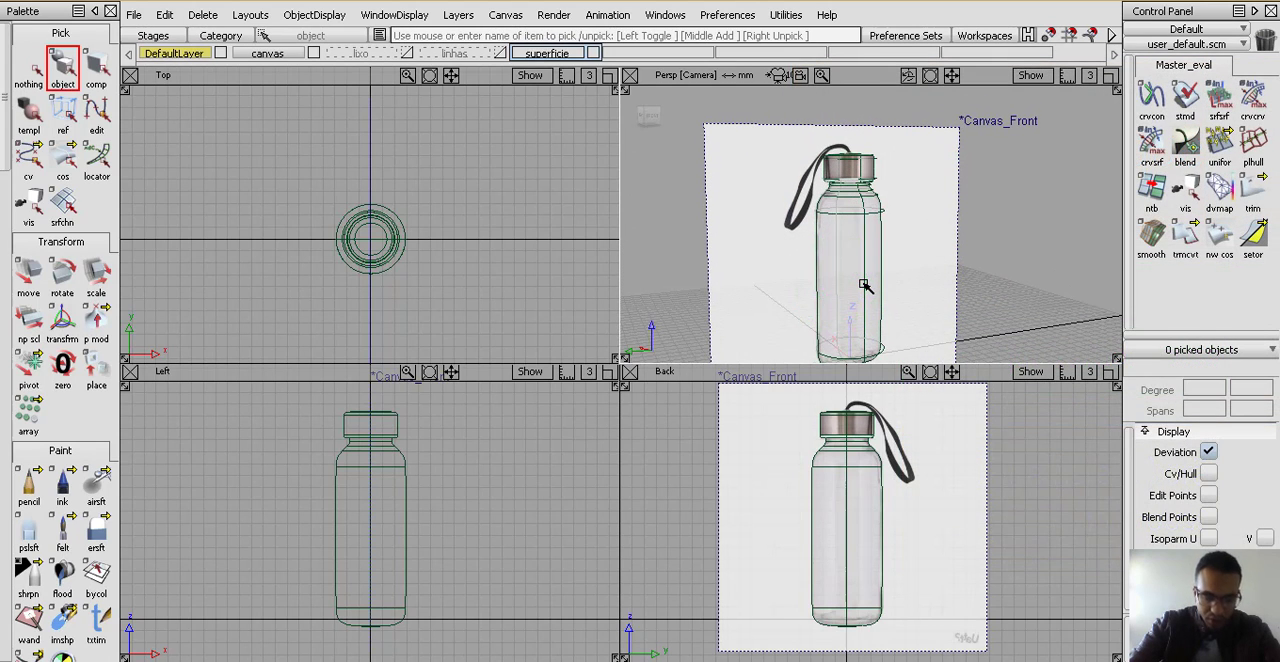
middle_click_drag(857, 246, 868, 226, "alt+shift")
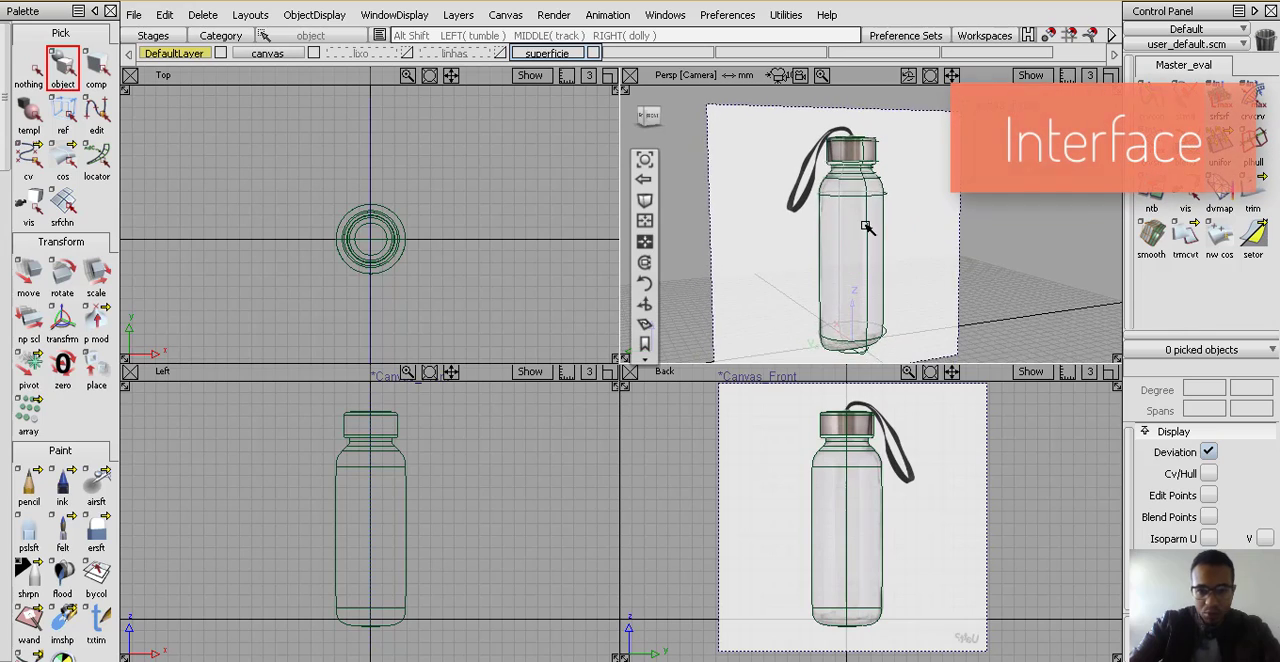
left_click_drag(866, 225, 797, 240, "alt+shift")
left_click_drag(880, 277, 917, 288, "alt+shift")
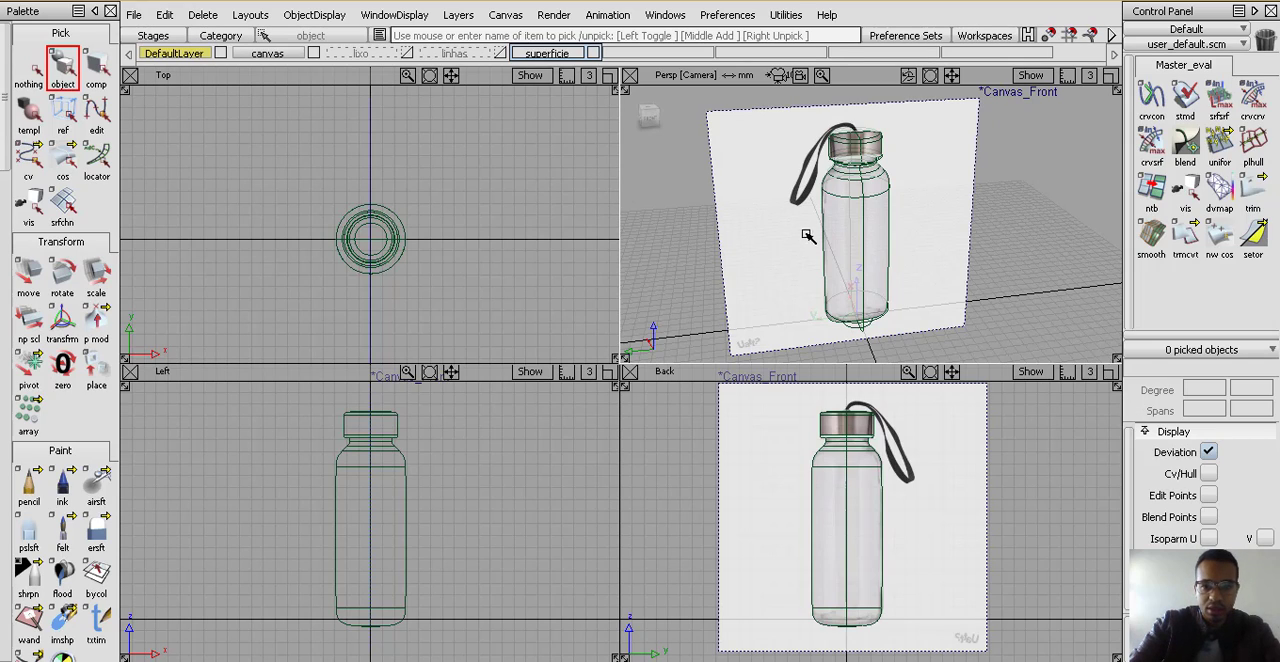
mouse_move(840, 246)
left_mouse_down("alt+shift")
mouse_move(876, 252)
mouse_move(845, 240)
mouse_move(874, 240)
mouse_move(796, 249)
left_mouse_up("alt+shift")
mouse_move(902, 233)
left_mouse_down("alt+shift")
mouse_move(853, 240)
mouse_move(940, 240)
mouse_move(931, 246)
left_mouse_up("alt+shift")
mouse_move(858, 219)
left_mouse_down("alt+shift")
mouse_move(905, 235)
mouse_move(835, 227)
left_mouse_up("alt+shift")
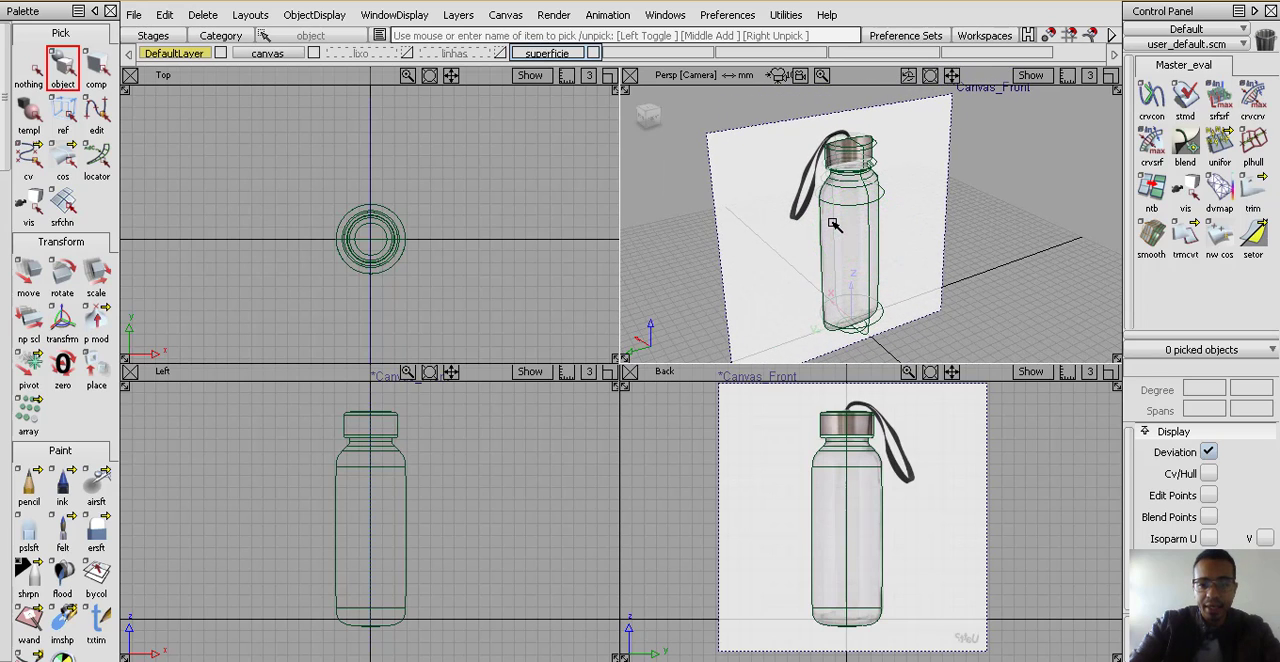
left_click_drag(836, 247, 786, 224, "alt+shift")
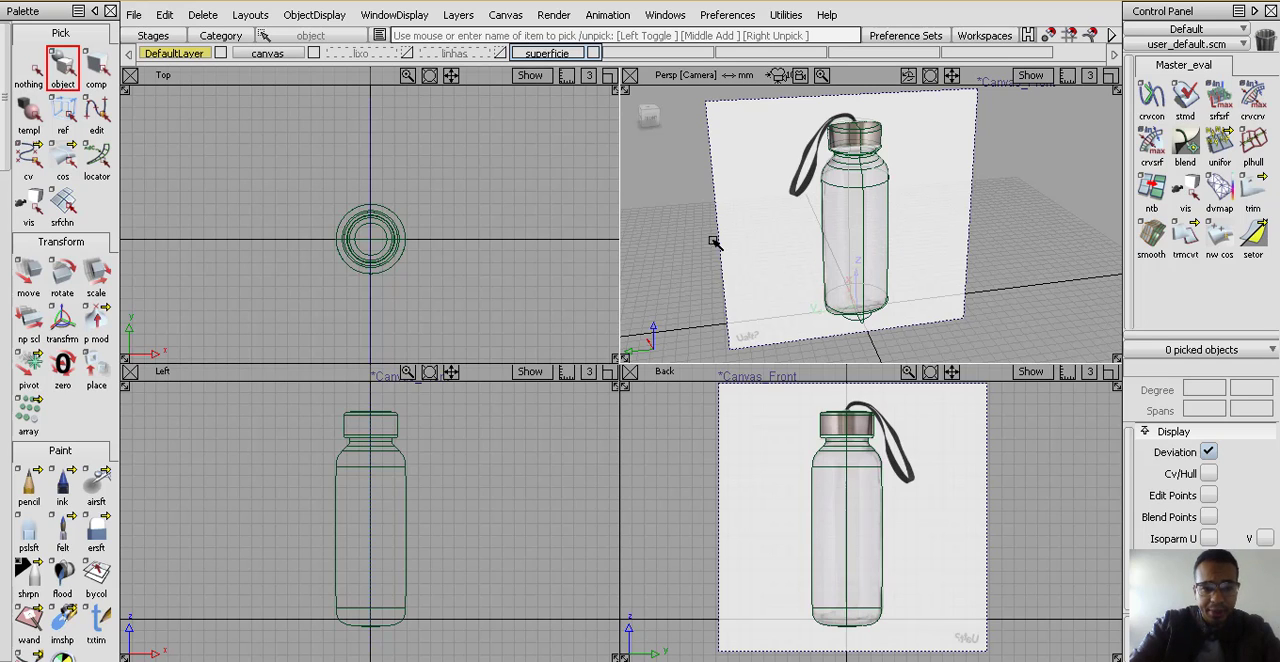
left_click_drag(798, 281, 799, 272, "alt+shift")
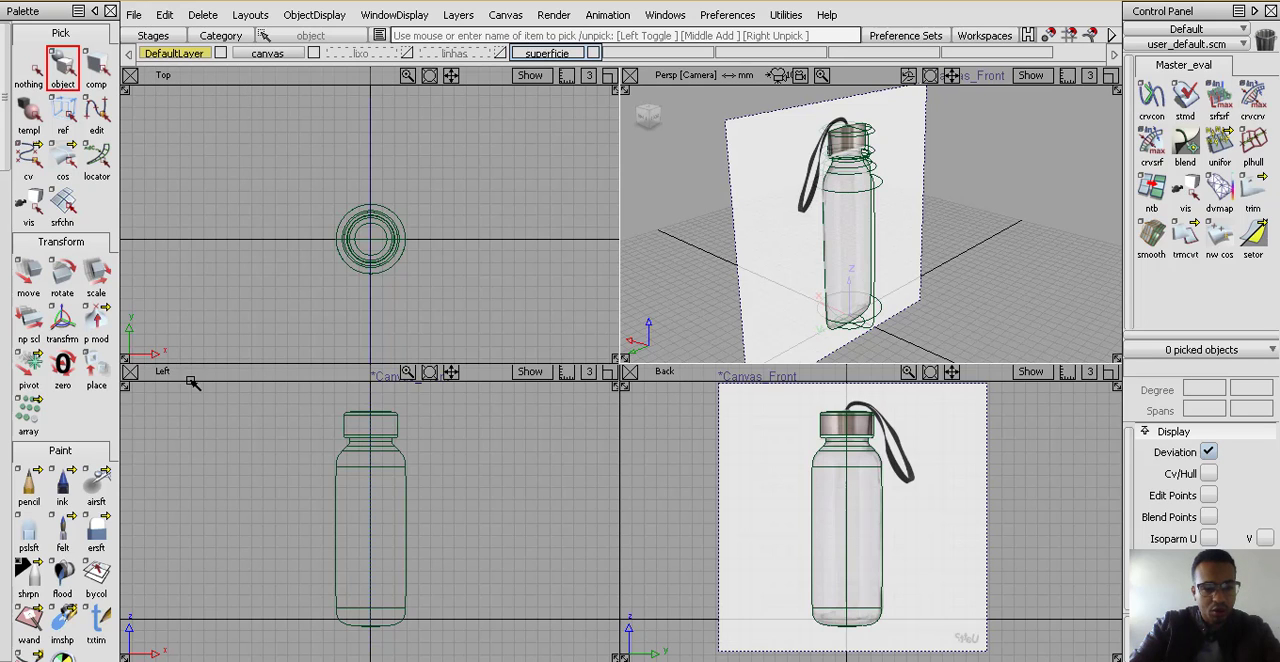
left_click_drag(766, 257, 886, 240, "alt+shift")
right_click_drag(886, 226, 856, 252, "alt+shift")
left_click_drag(853, 248, 888, 175, "alt+shift")
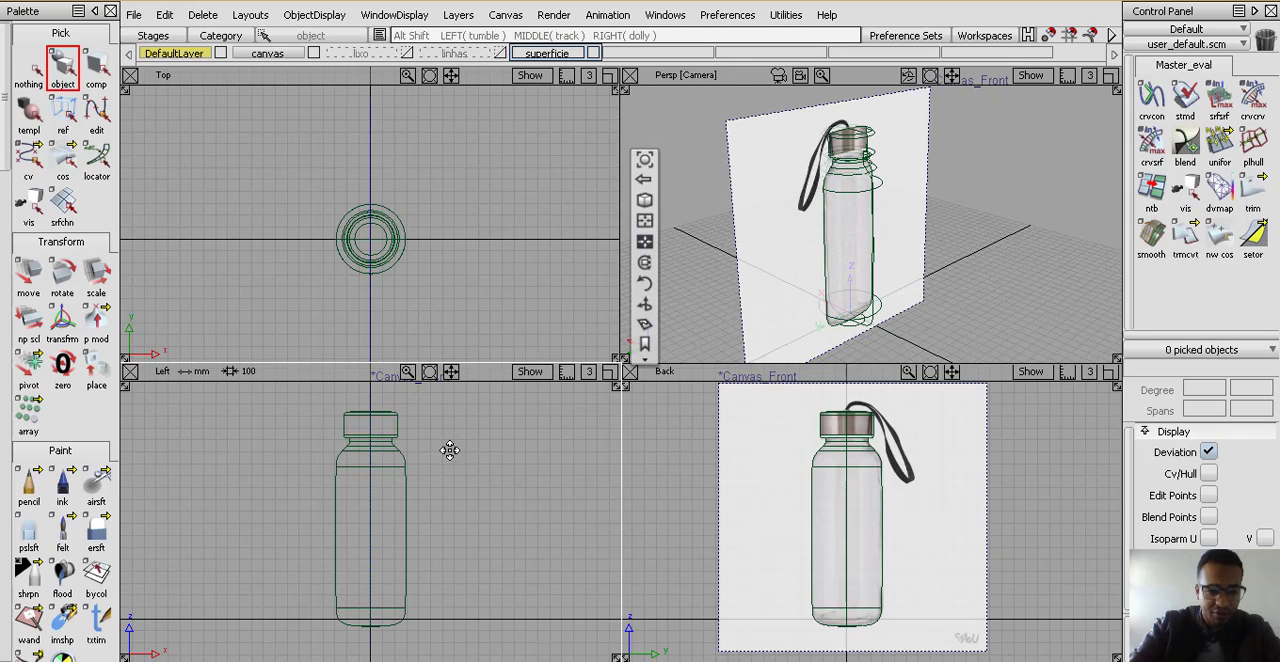
middle_click_drag(449, 450, 457, 494, "alt+shift")
right_click_drag(457, 494, 424, 582, "alt+shift")
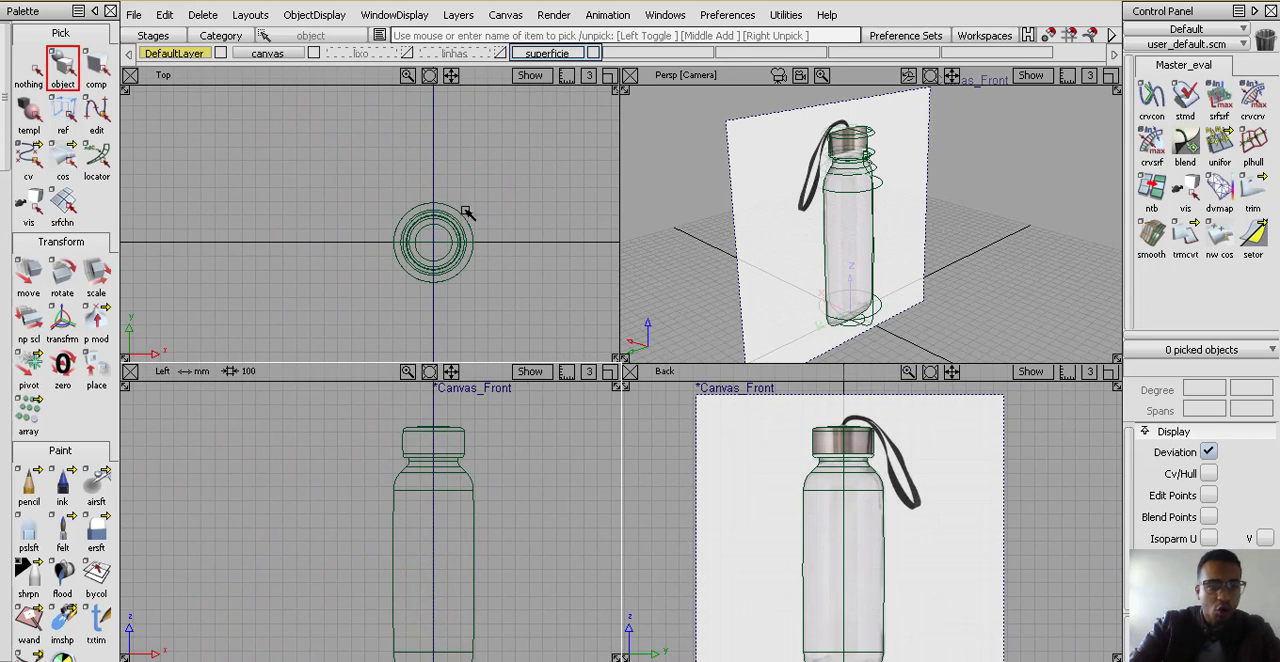
Switch to the single Perspective layout and align the camera with the front of the bottle
middle_click_drag(877, 240, 887, 252, "alt+shift")
left_click(258, 18)
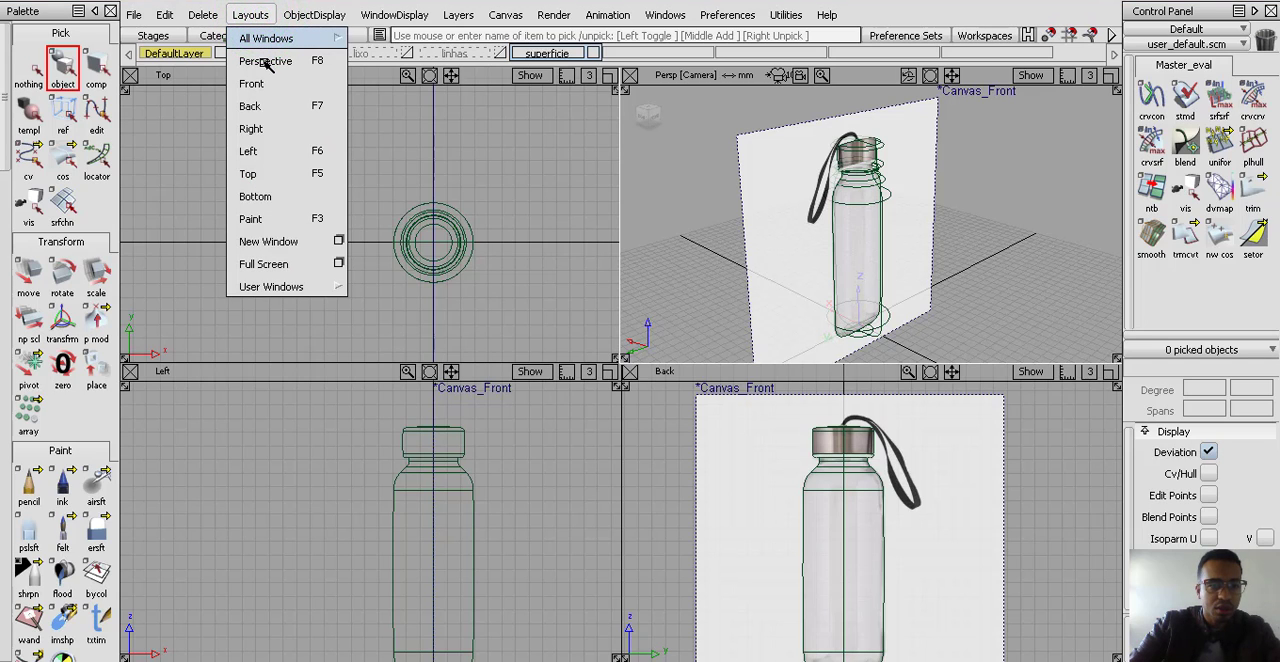
left_click(268, 64)
mouse_move(600, 237)
left_mouse_down("alt+shift")
mouse_move(611, 237)
mouse_move(561, 378)
mouse_move(543, 371)
mouse_move(480, 434)
mouse_move(603, 458)
mouse_move(717, 349)
mouse_move(411, 286)
mouse_move(452, 341)
left_mouse_up("alt+shift")
right_click_drag(617, 280, 602, 322, "alt+shift")
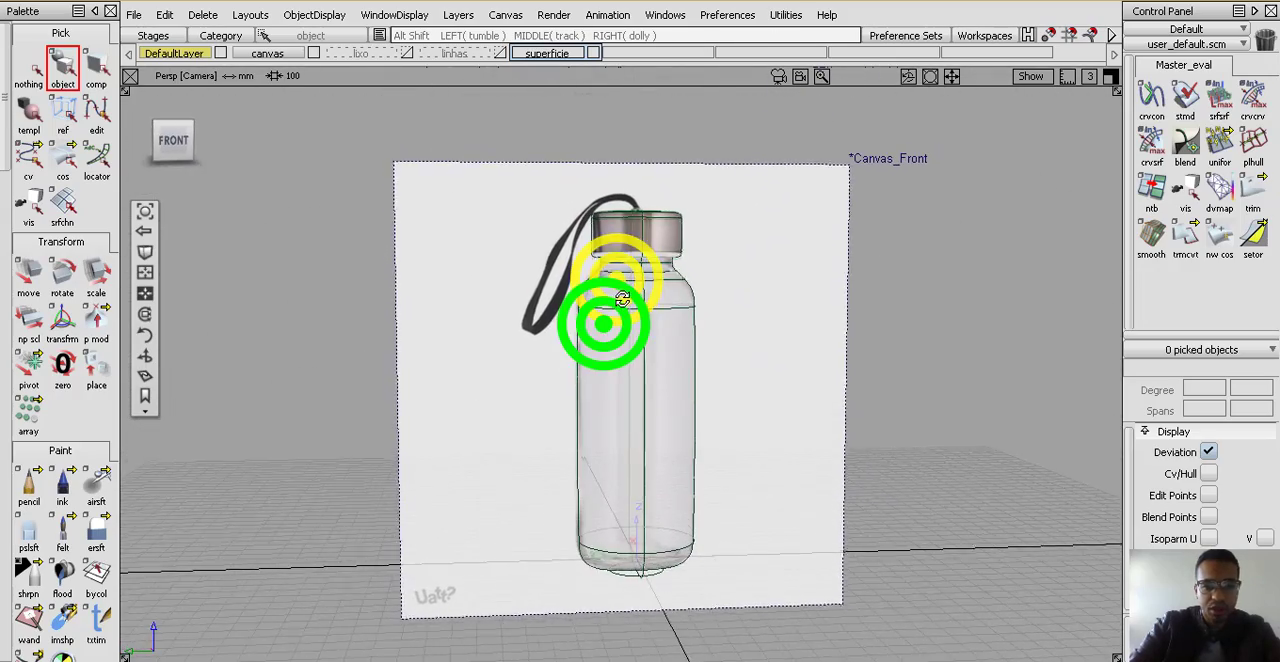
right_click_drag(641, 262, 636, 264, "alt+shift")
left_click(177, 143)
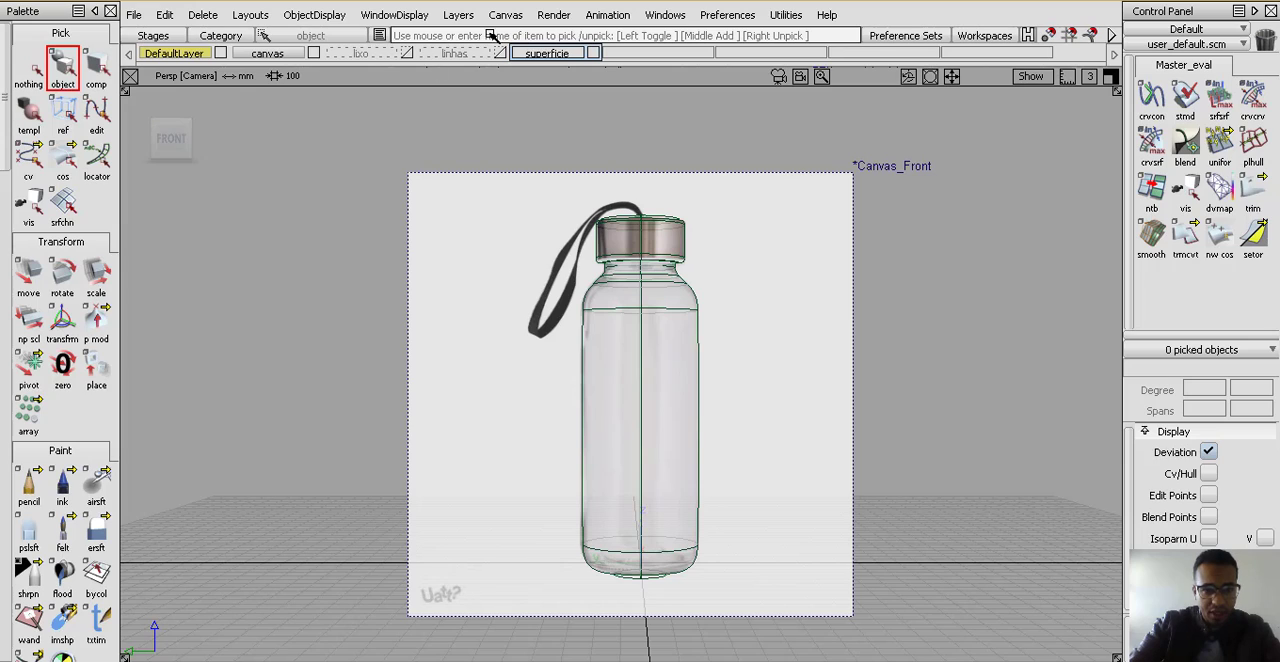
Hide the Control Panel and display it again
left_click(660, 16)
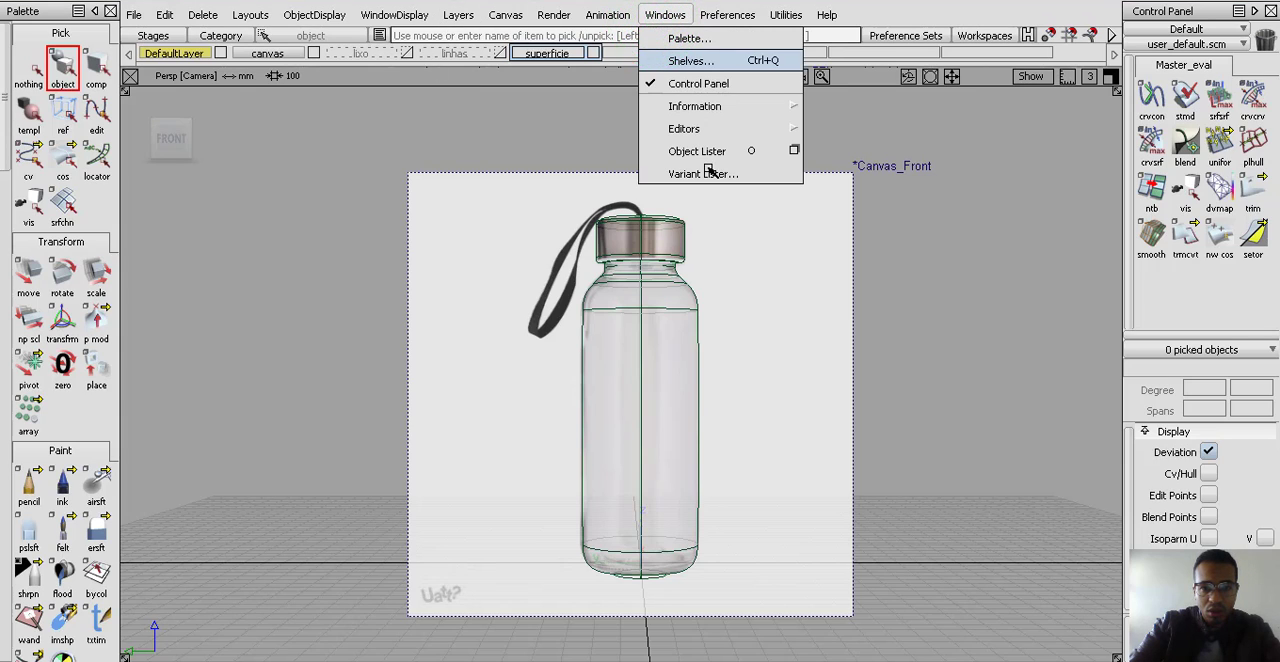
left_click(712, 84)
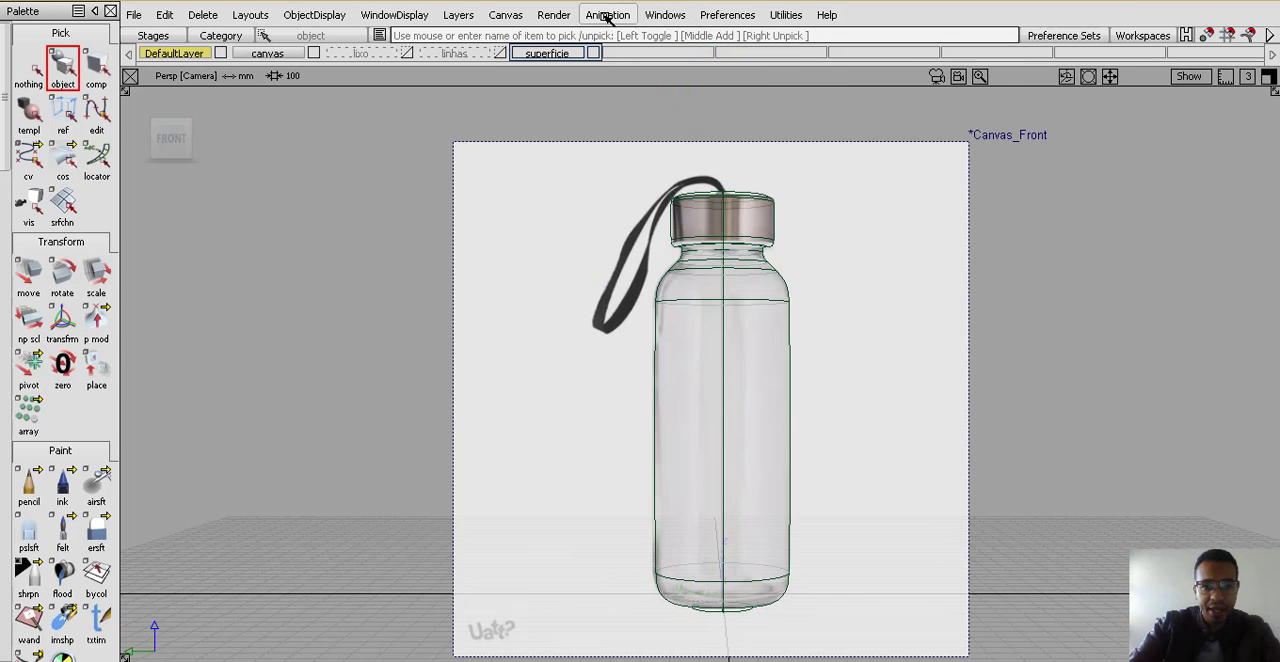
left_click(662, 15)
left_click(670, 83)
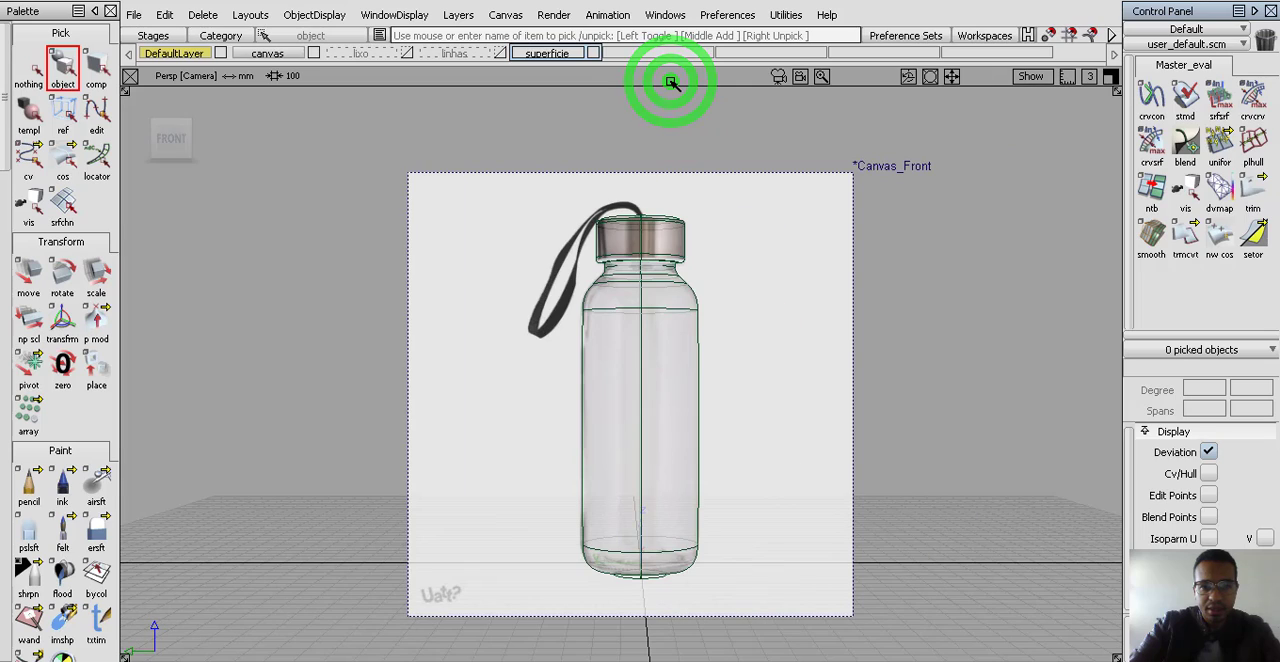
Display the Default Shelves window
left_click(667, 16)
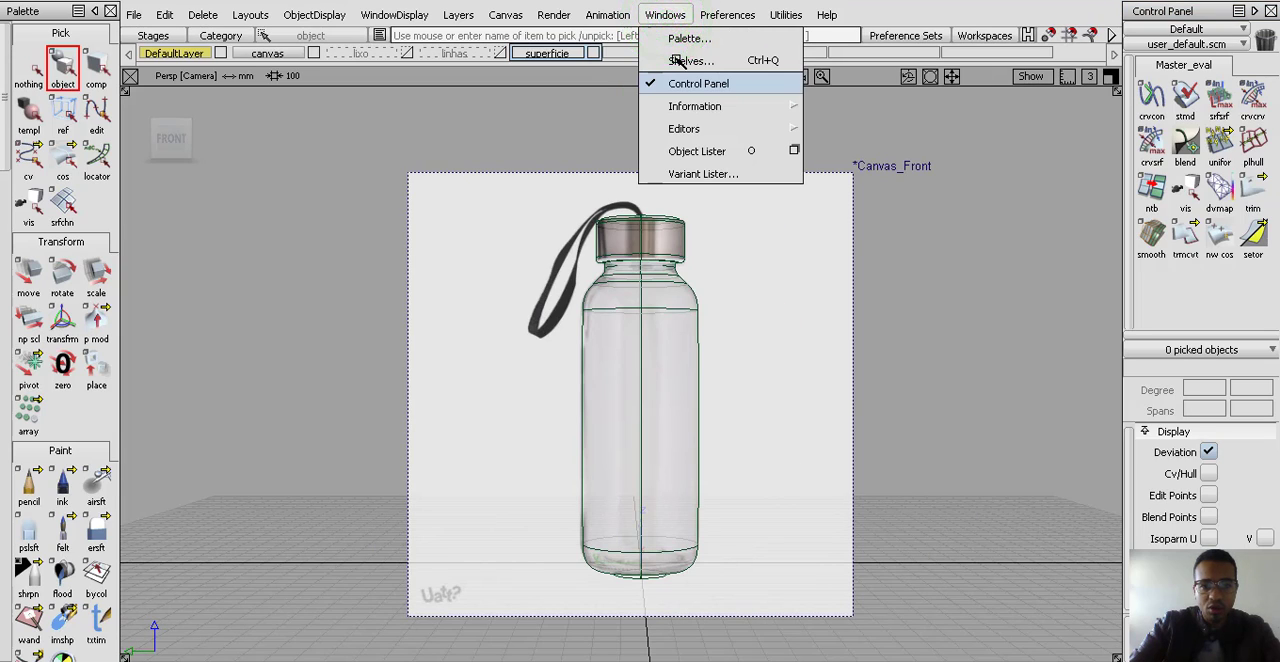
left_click(690, 60)
Hide the tool Palette and display it again
left_click(662, 15)
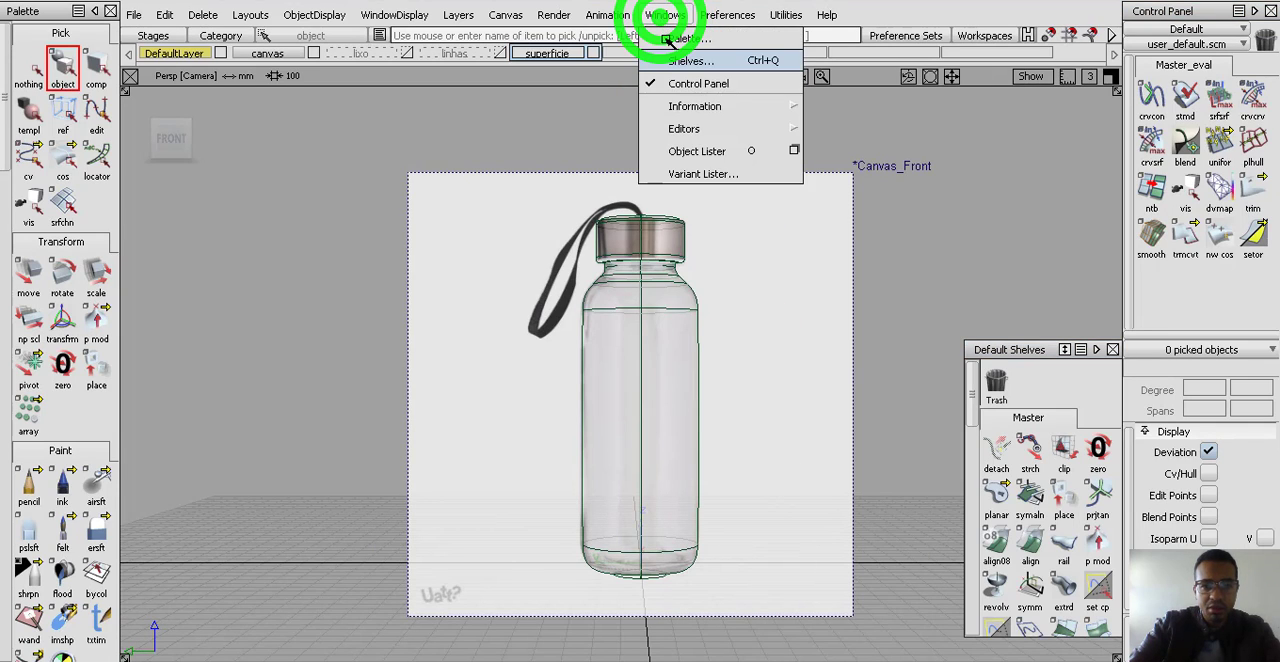
left_click(668, 55)
left_click(543, 15)
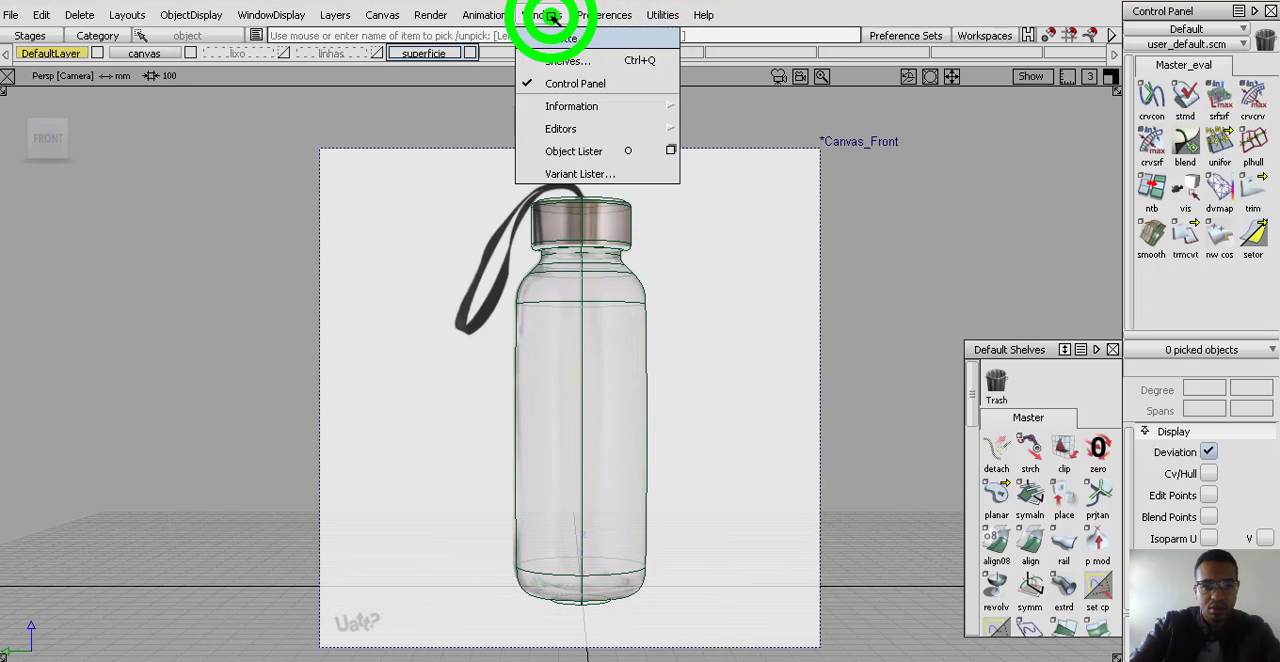
left_click(550, 52)
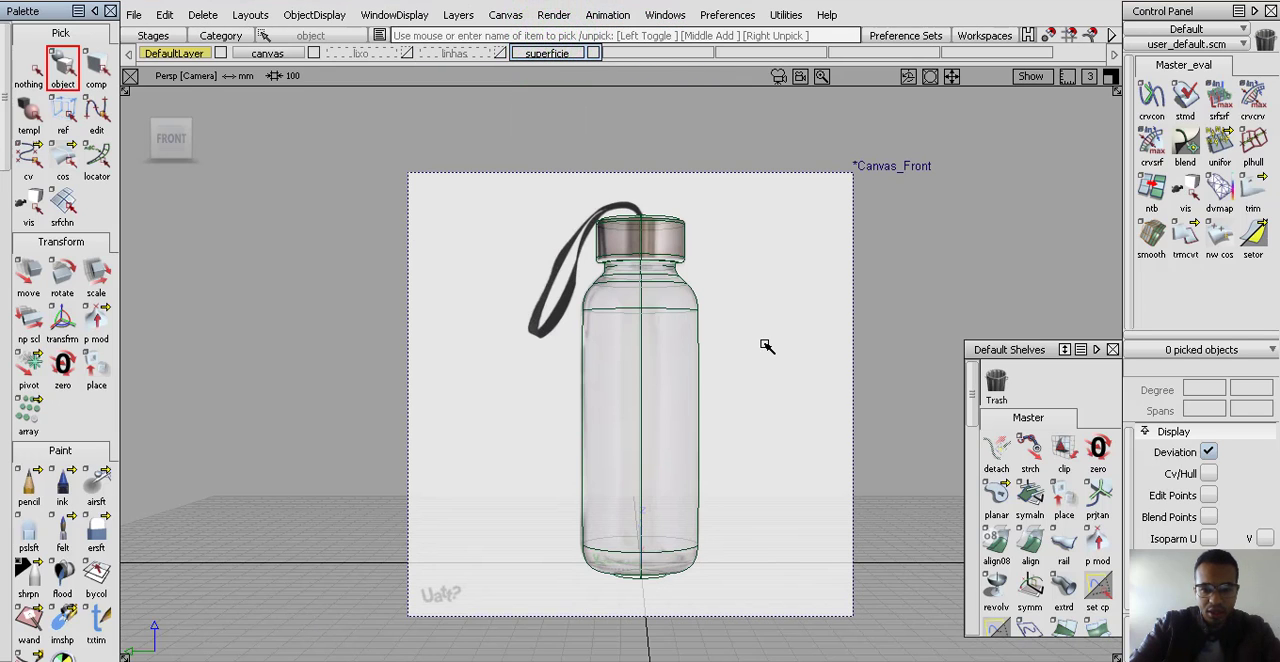
Open the Diagnostic Shading window, close it and open it again
key("ctrl+d")
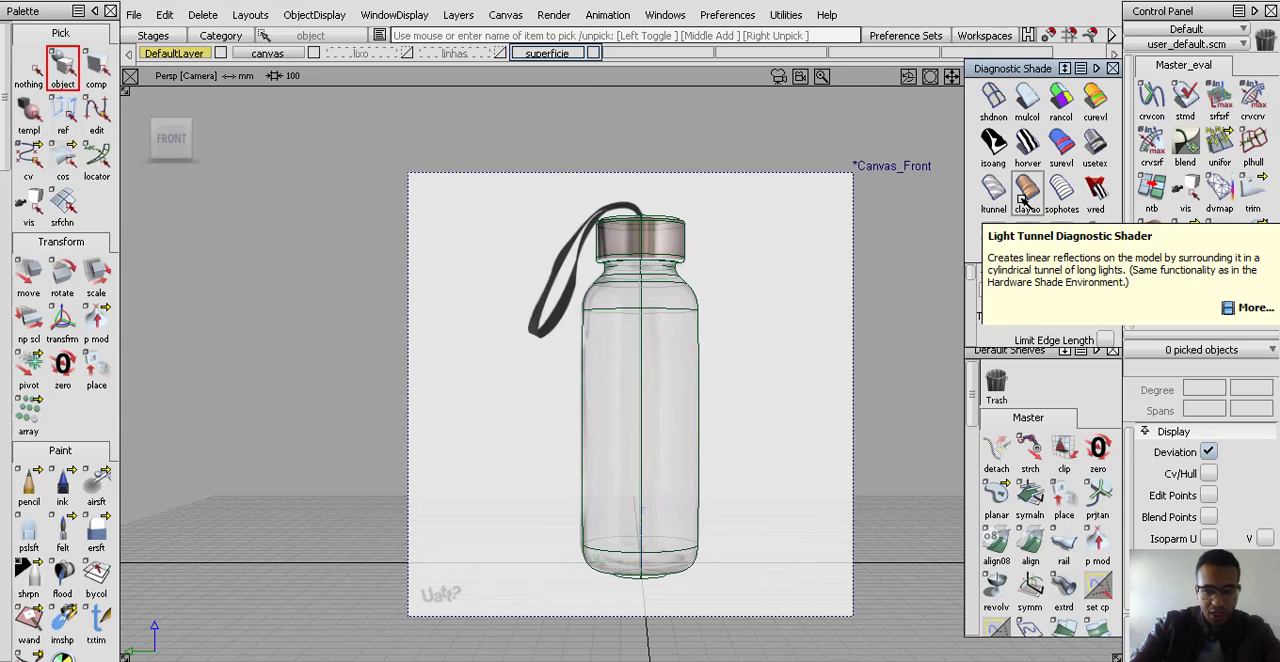
left_click(323, 15)
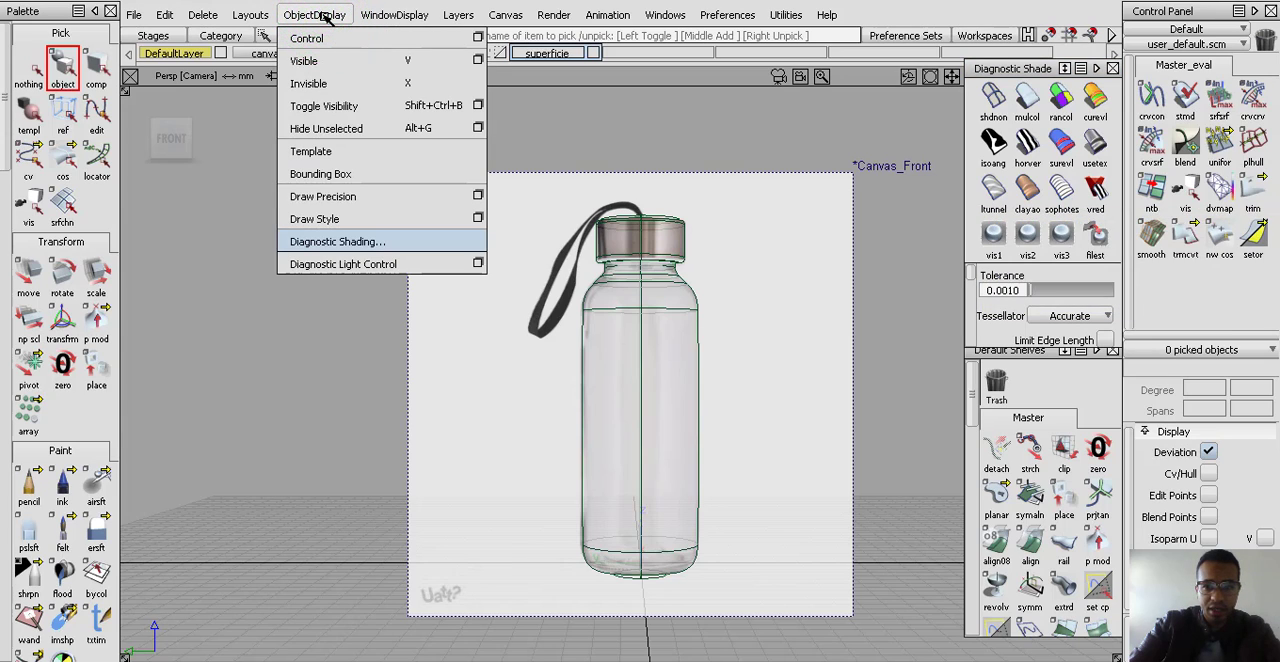
left_click(330, 243)
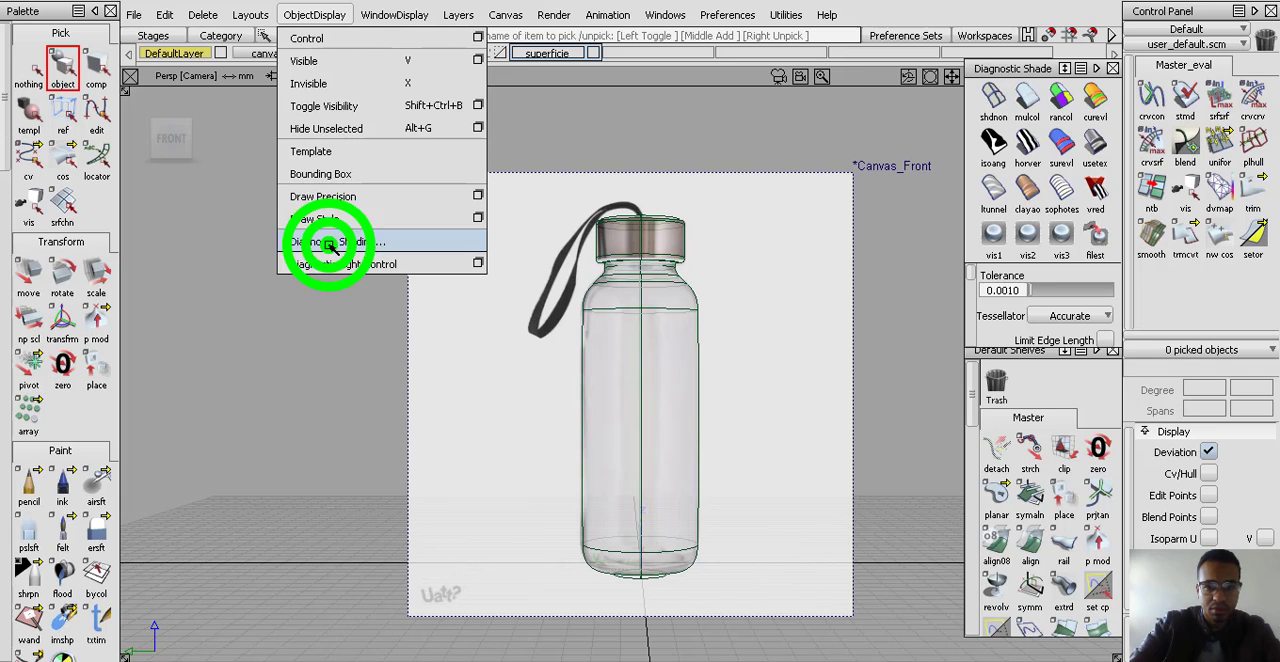
left_click(315, 14)
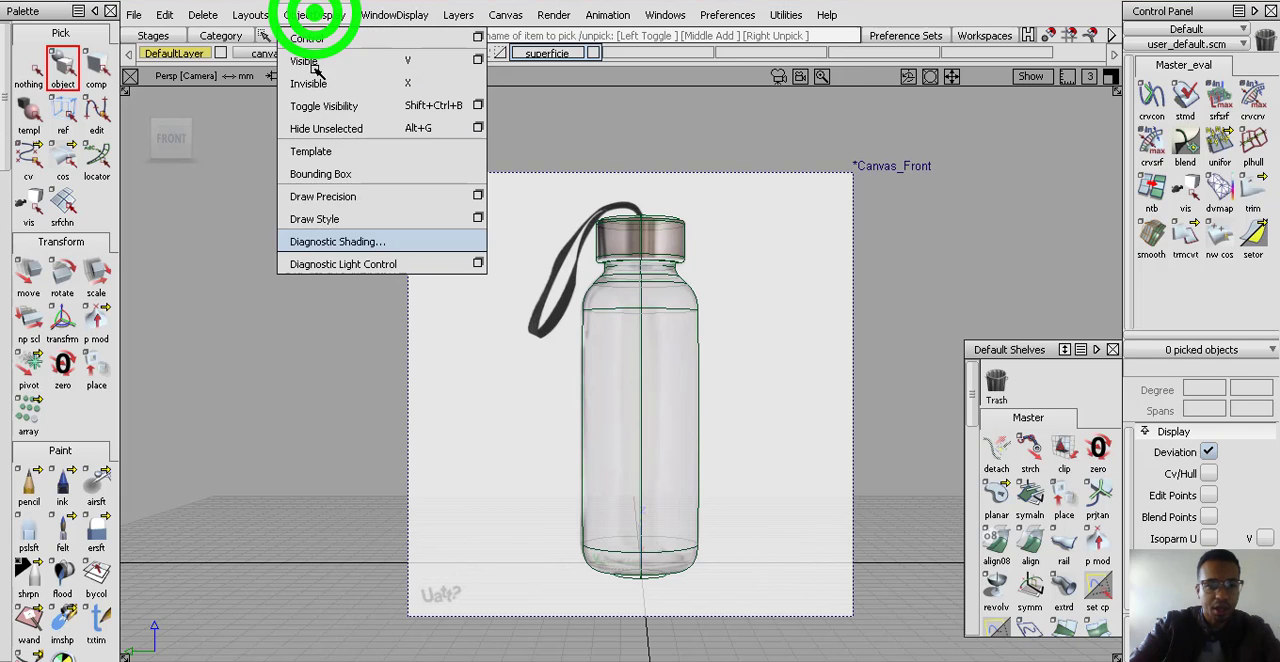
left_click(322, 244)
mouse_move(688, 337)
left_mouse_down("alt+shift")
mouse_move(634, 385)
mouse_move(757, 408)
mouse_move(731, 408)
left_mouse_up("alt+shift")
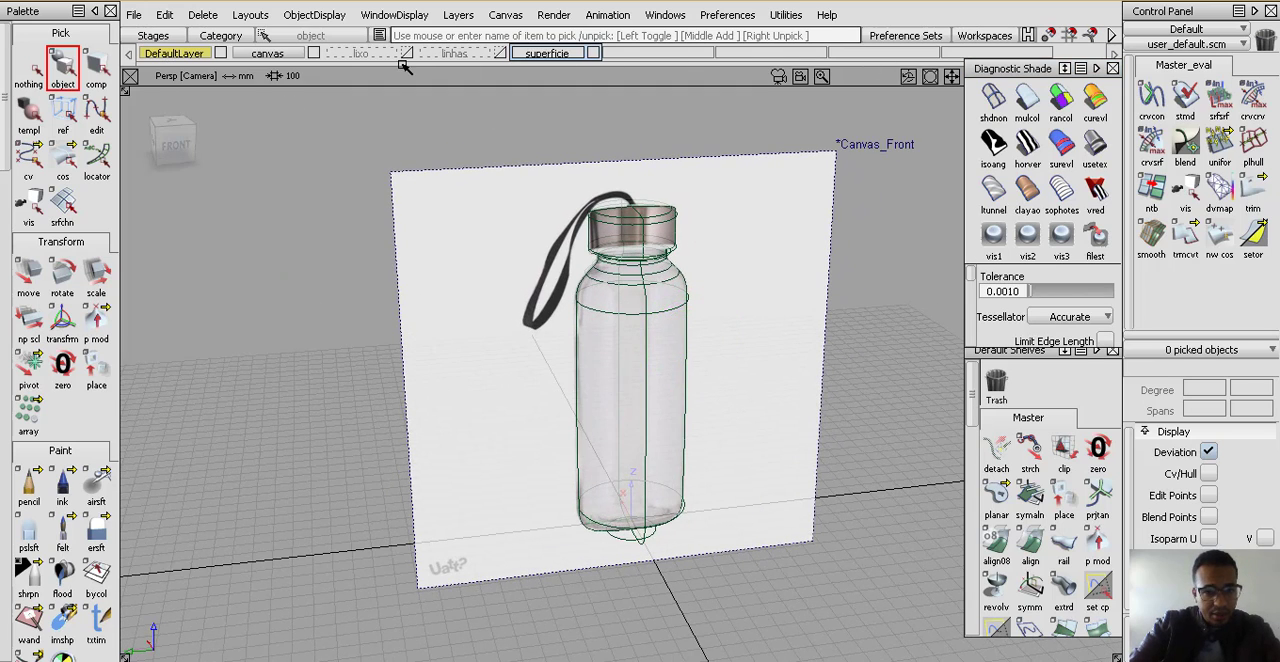
Hide the layer bar and show it again
left_click(471, 17)
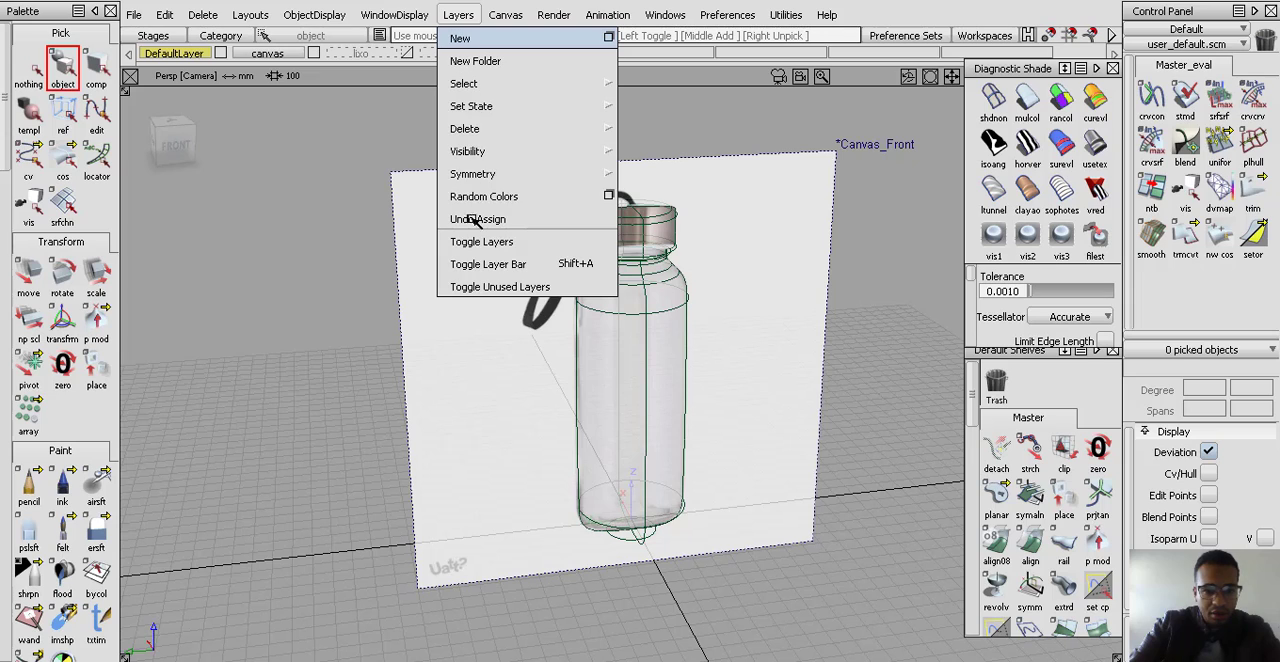
left_click(495, 264)
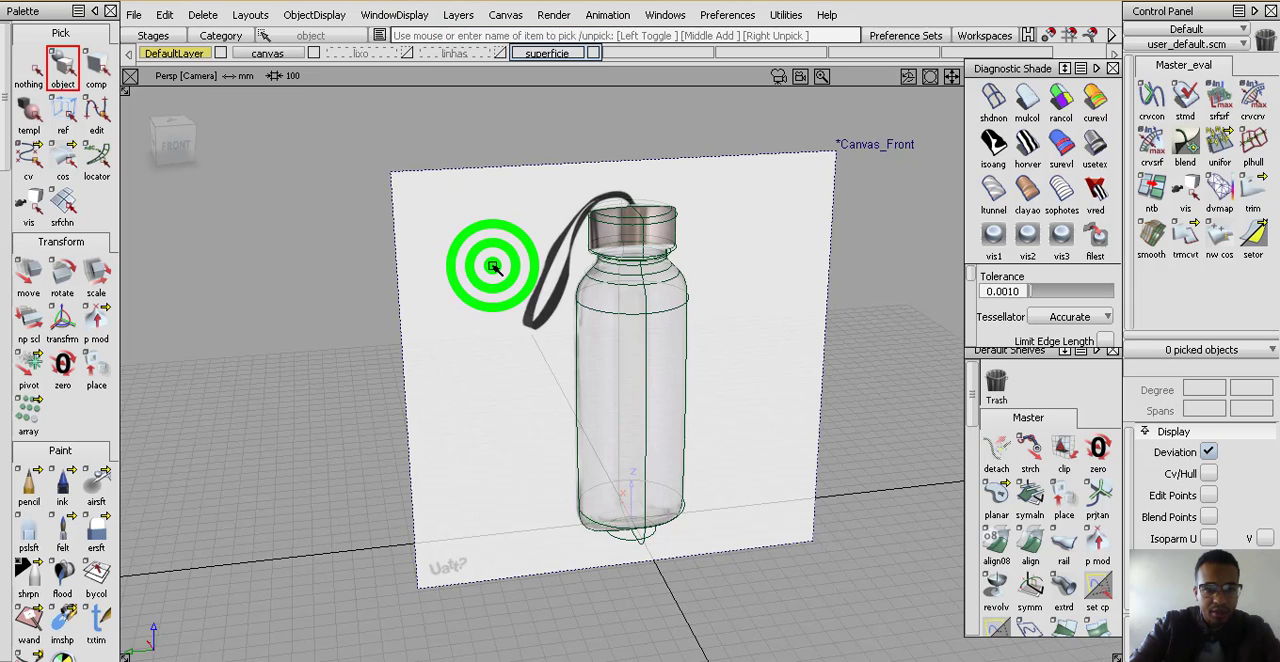
left_click(400, 14)
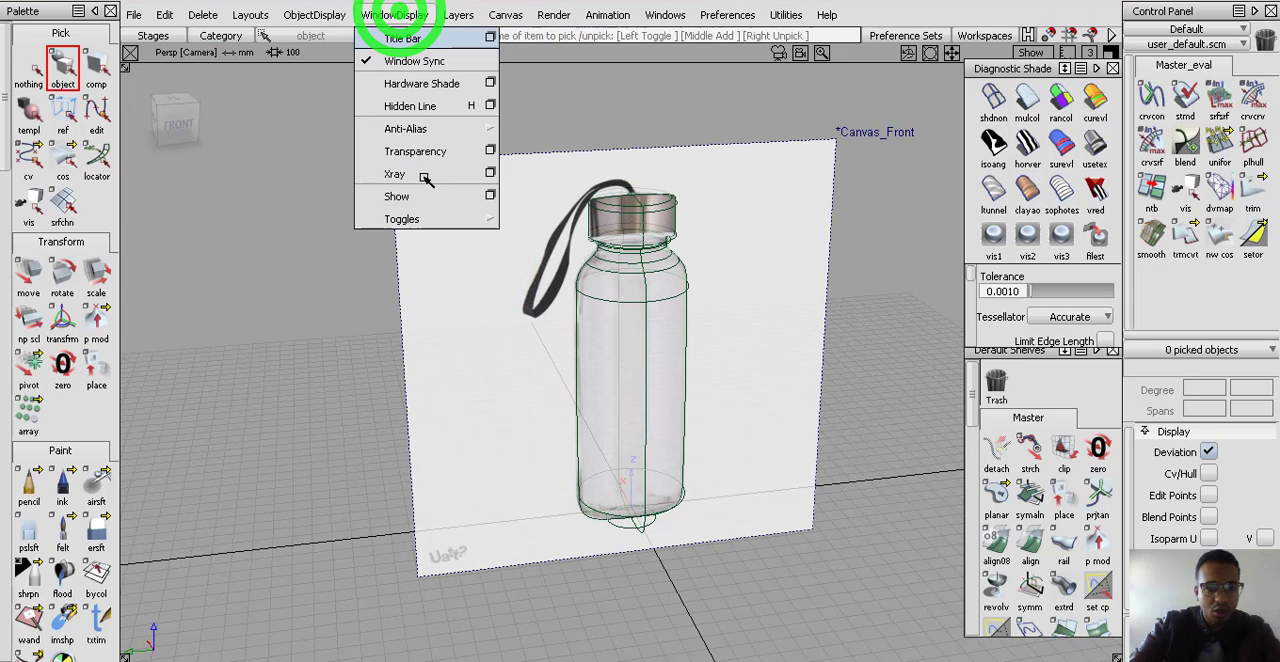
left_click(470, 13)
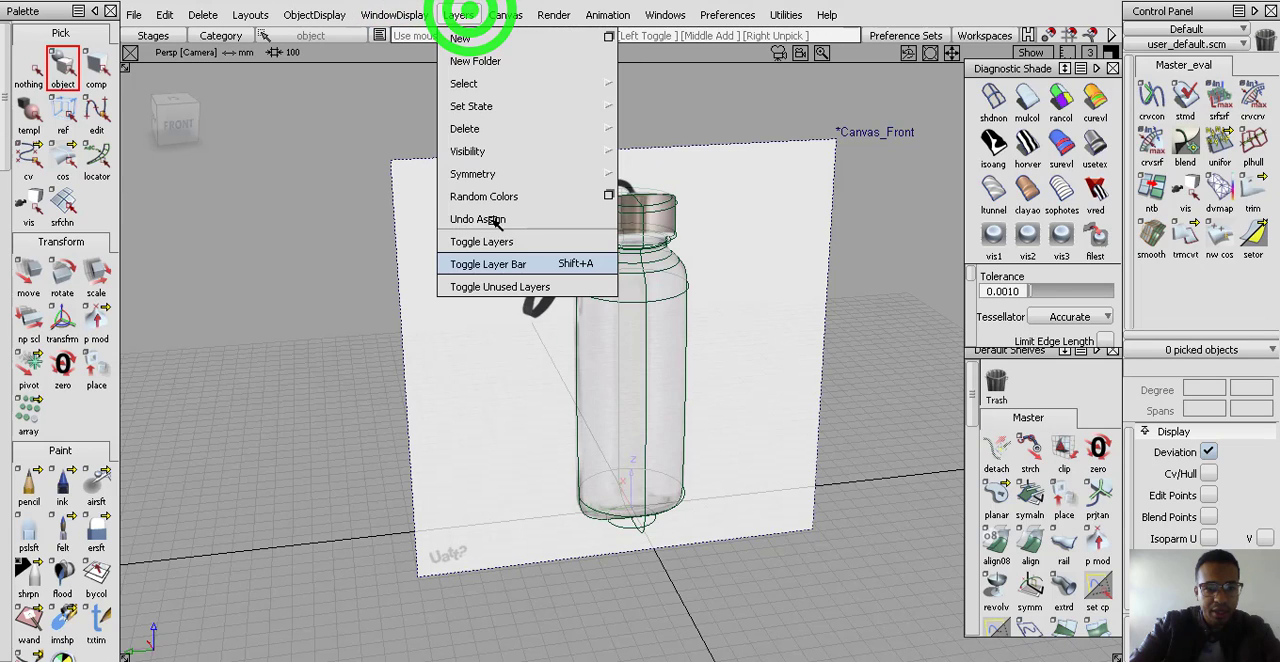
left_click(492, 266)
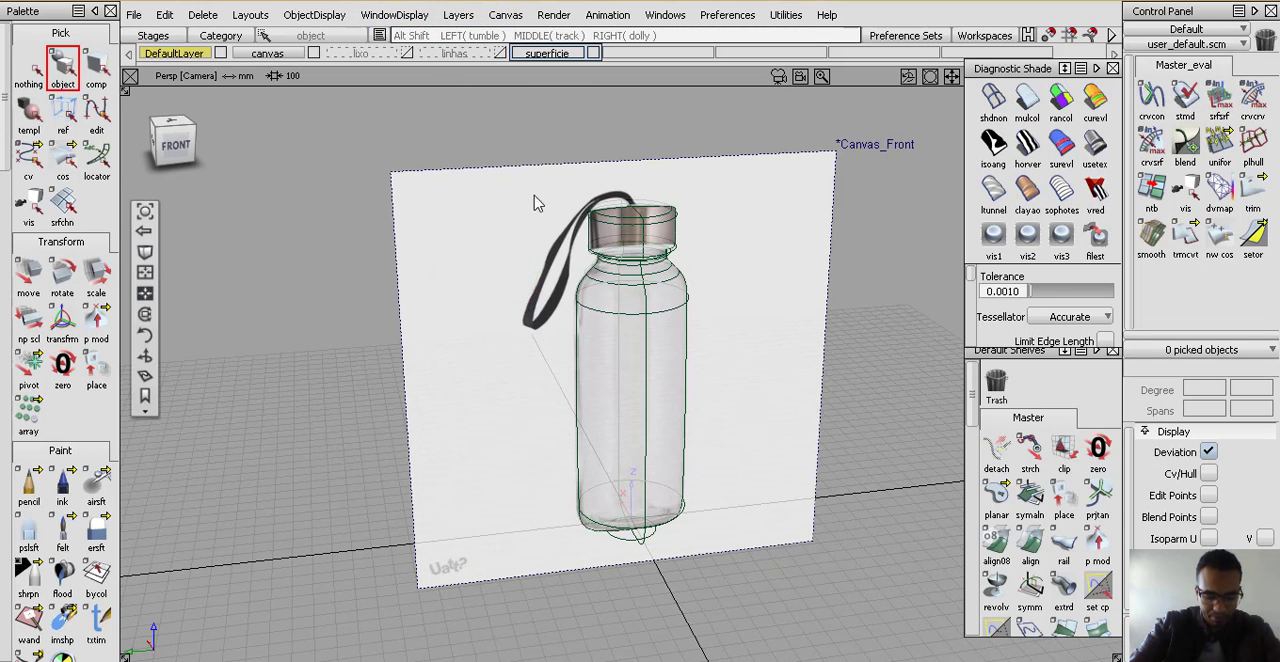
left_click(458, 14)
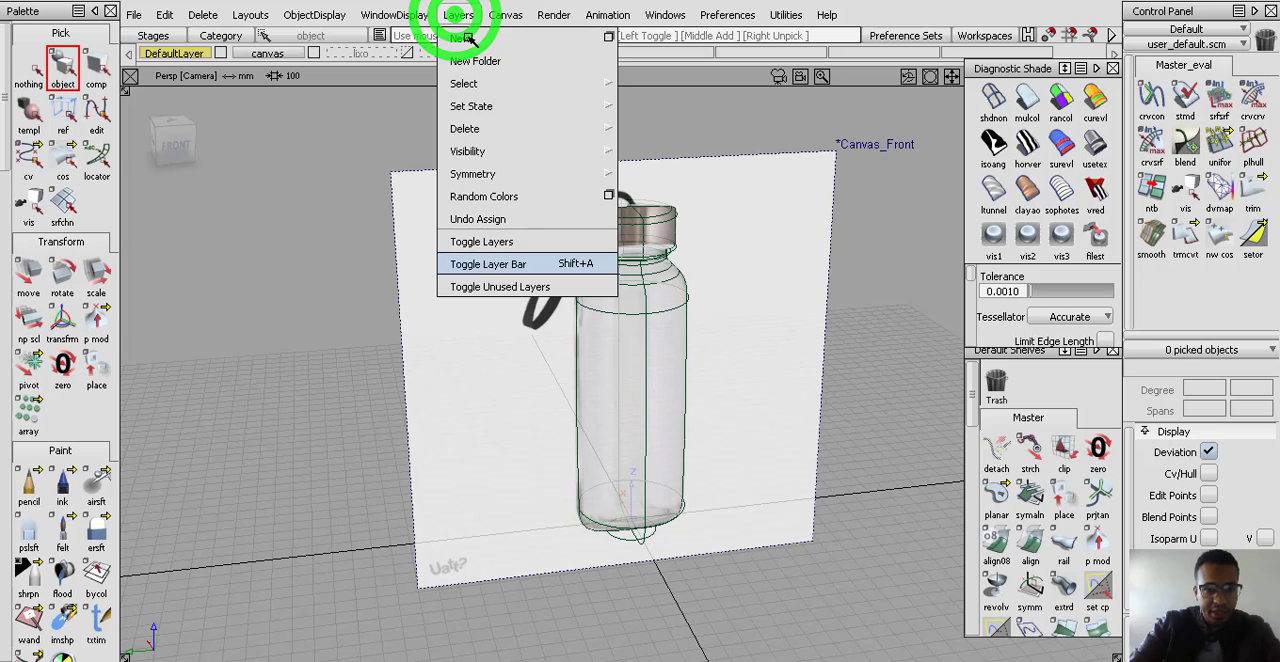
left_click(712, 264)
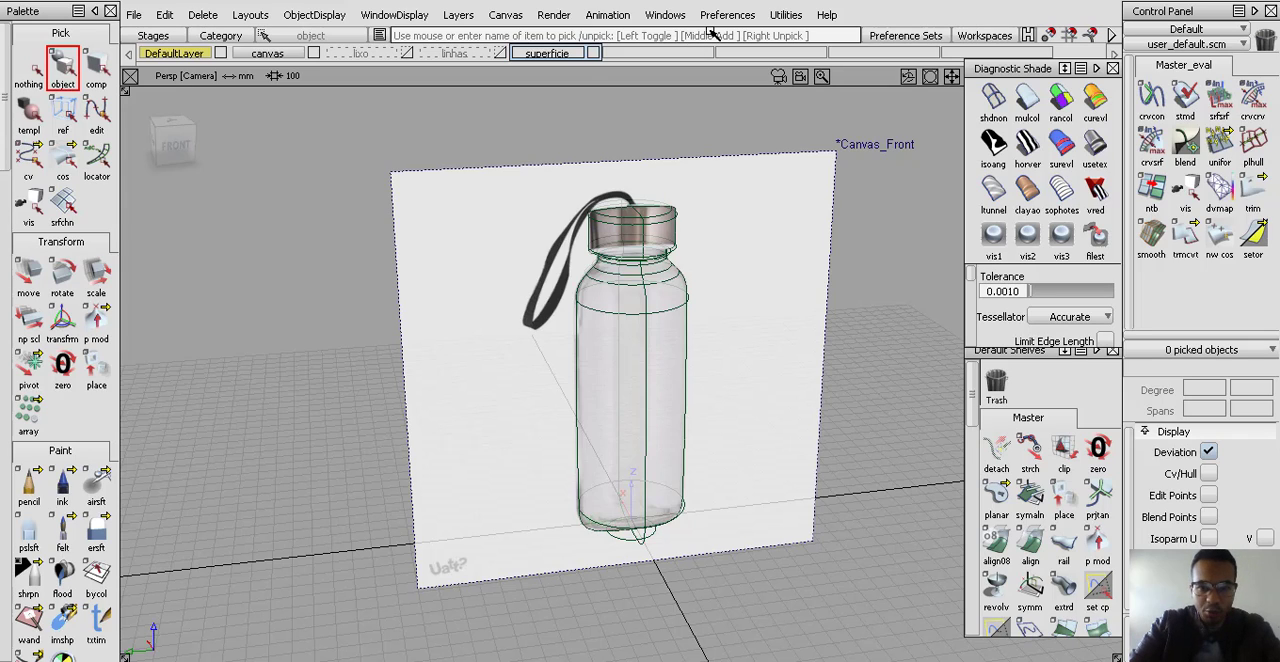
Search the Tool Locator for "fit", review where the matching tools are located, and close it
left_click(827, 15)
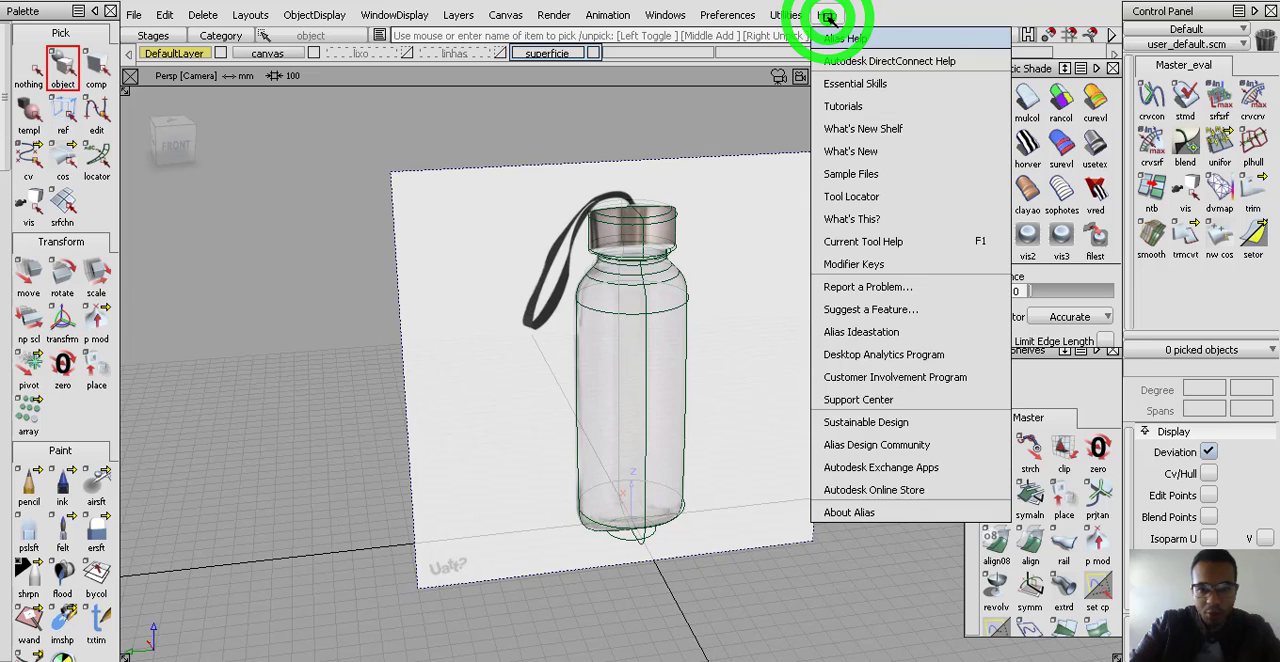
left_click(862, 193)
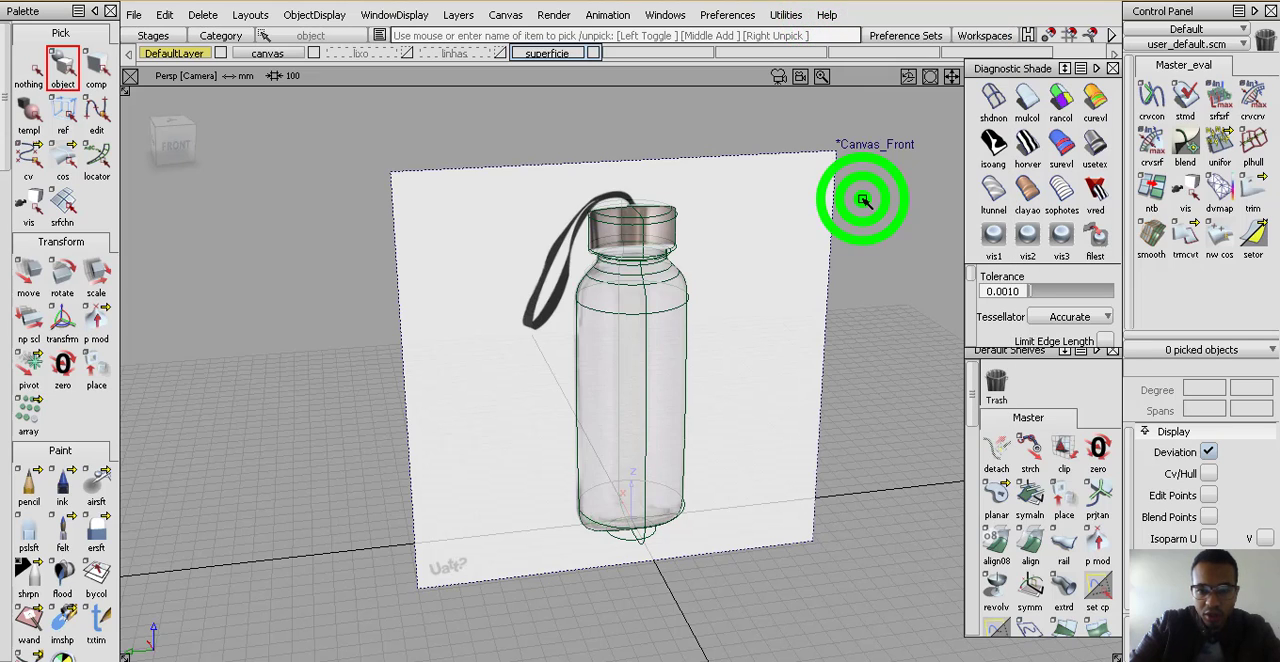
left_click(670, 264)
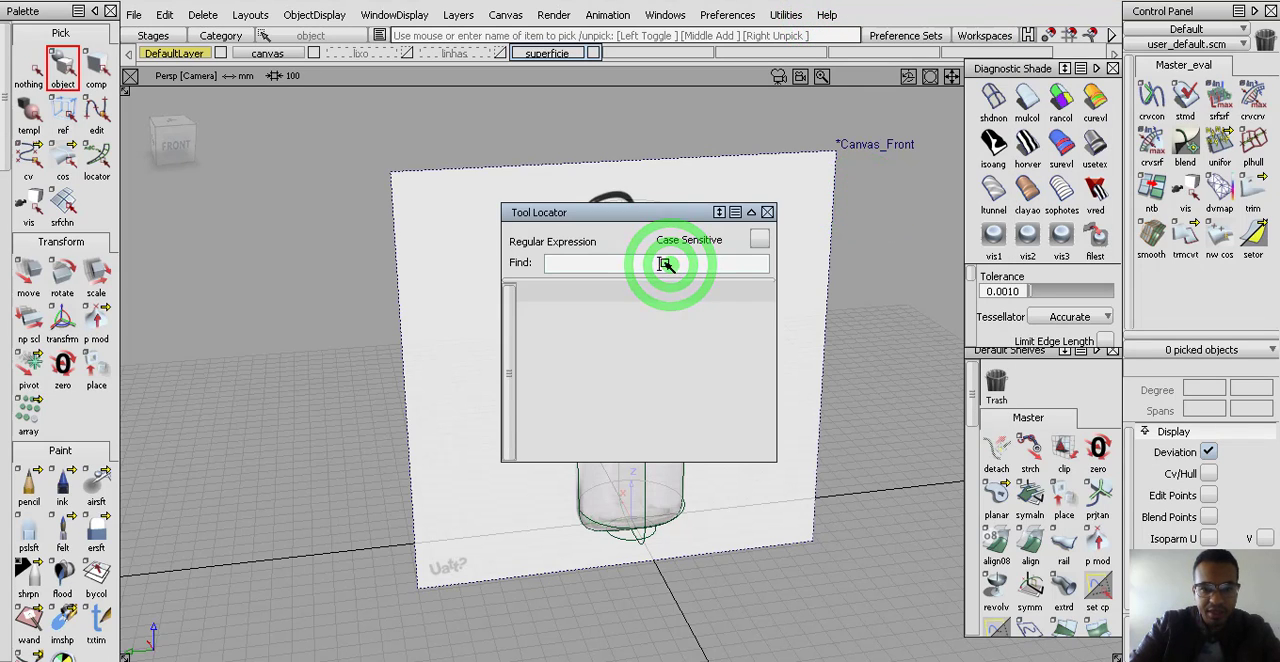
left_click(679, 263)
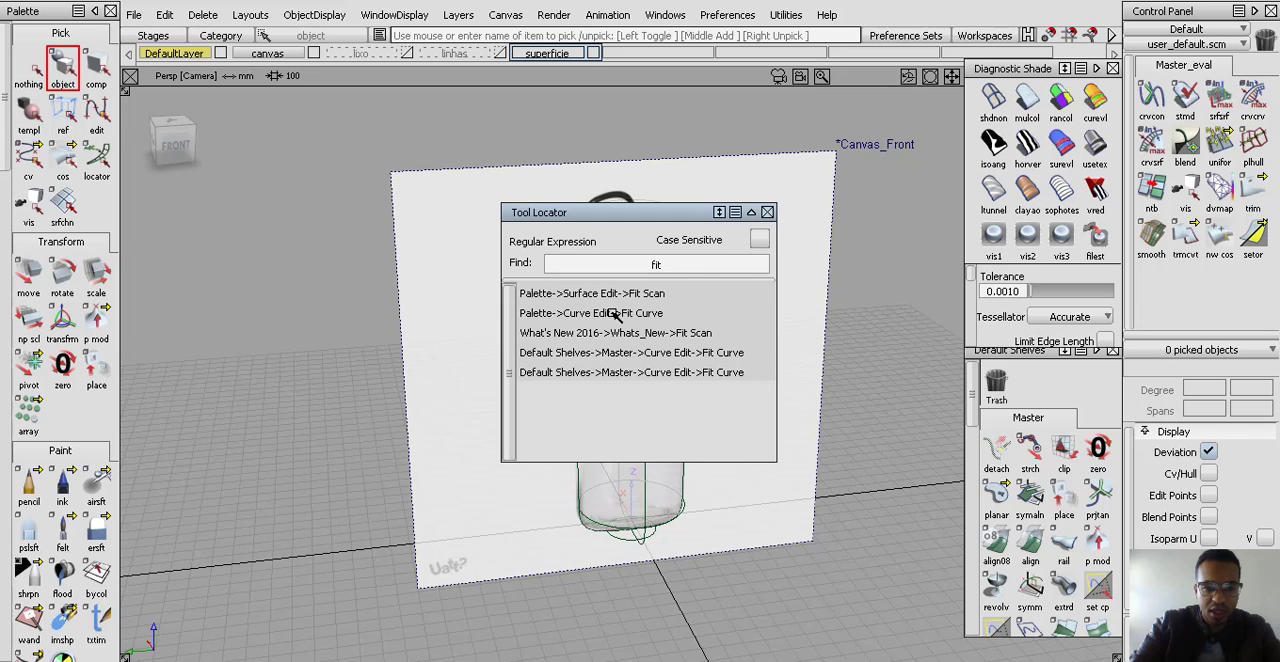
left_click(767, 213)
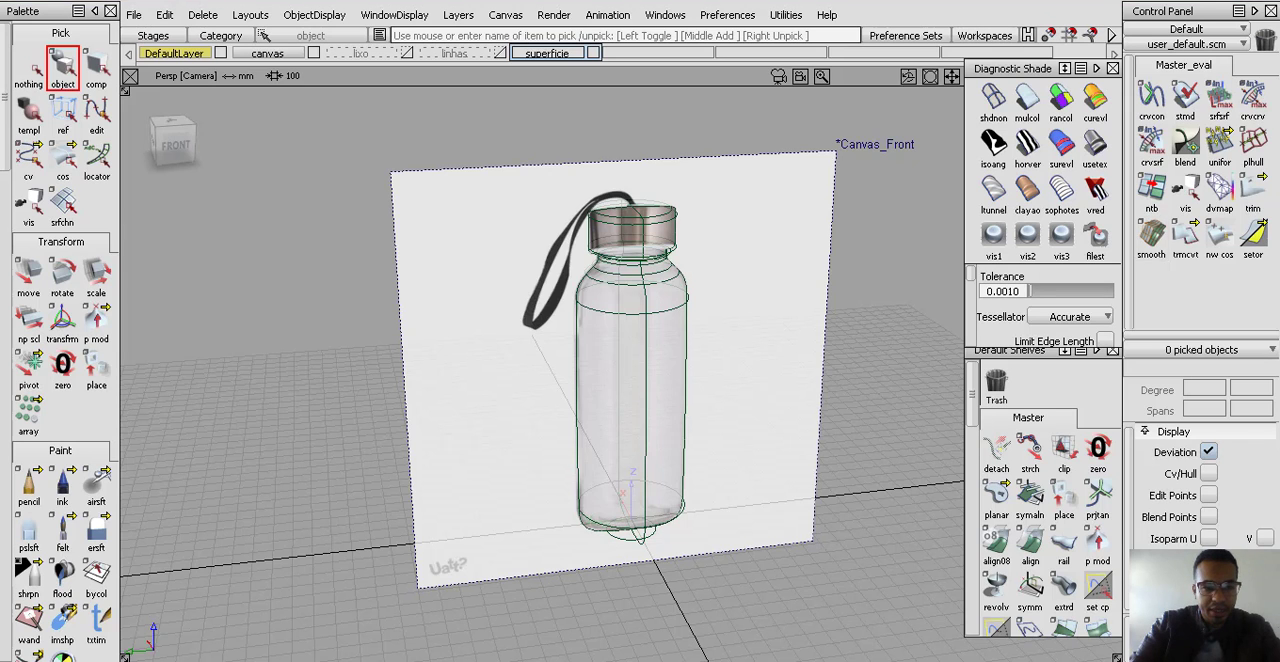
Orient the perspective view to the front and start a new session, keeping all existing objects and stages
left_click_drag(738, 351, 705, 340, "alt+shift")
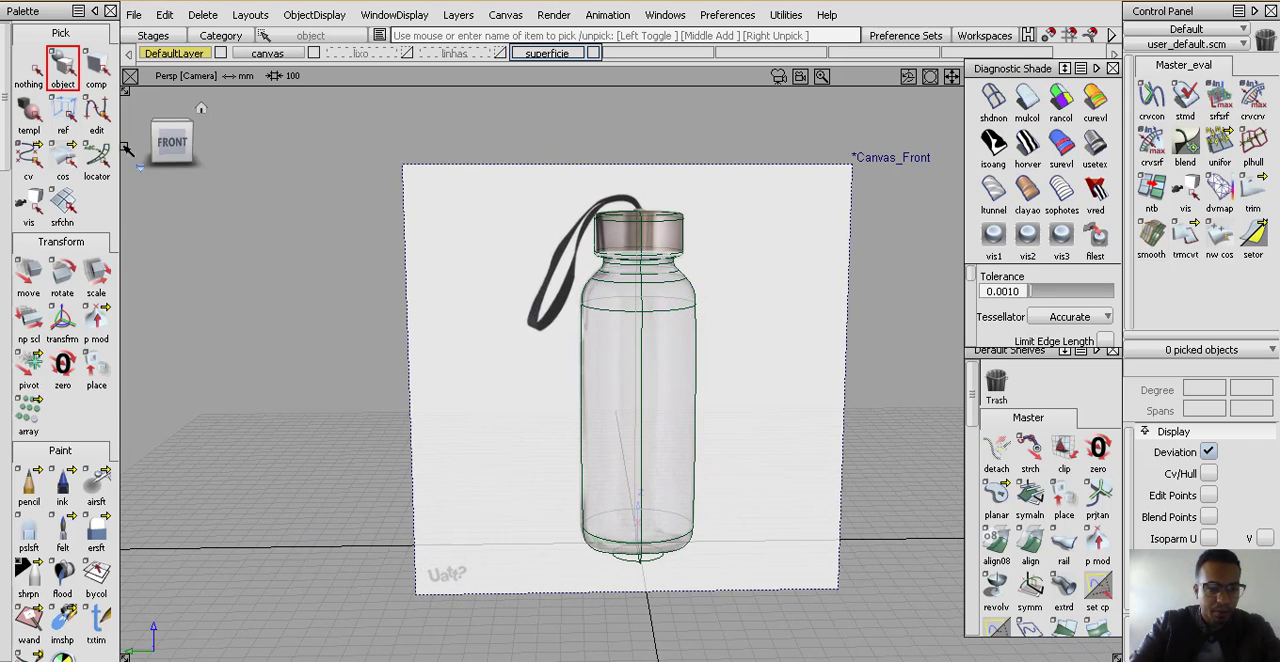
left_click(170, 144)
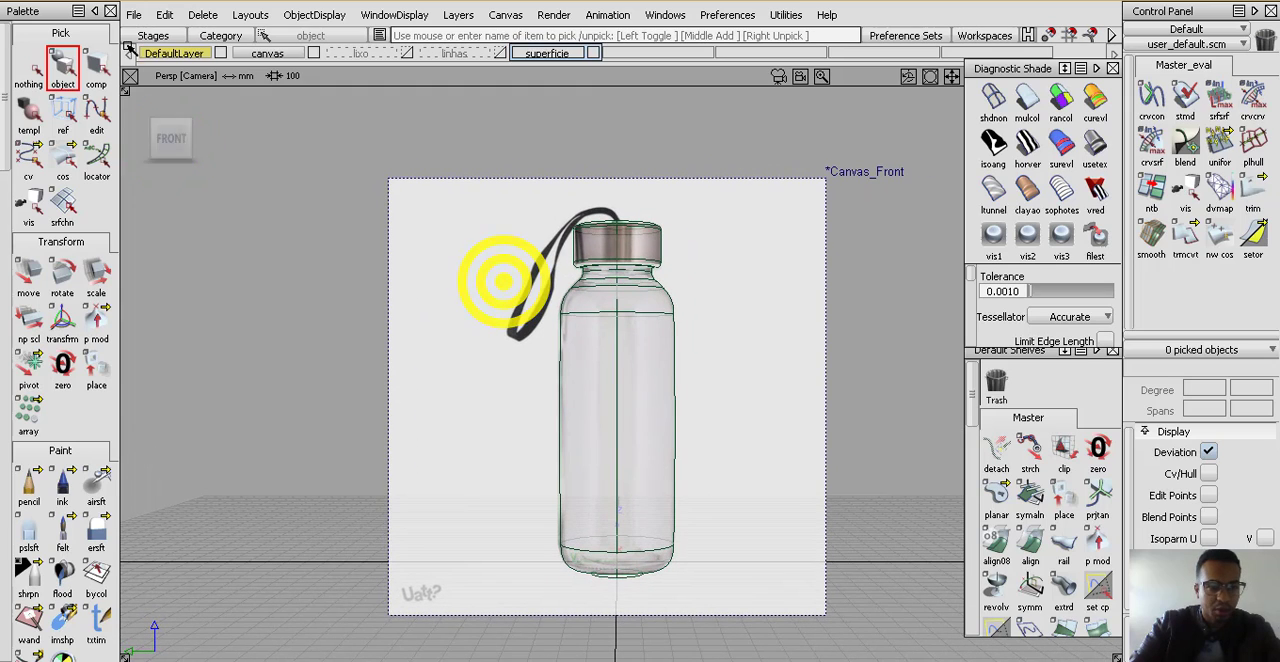
left_click(133, 14)
left_click(146, 38)
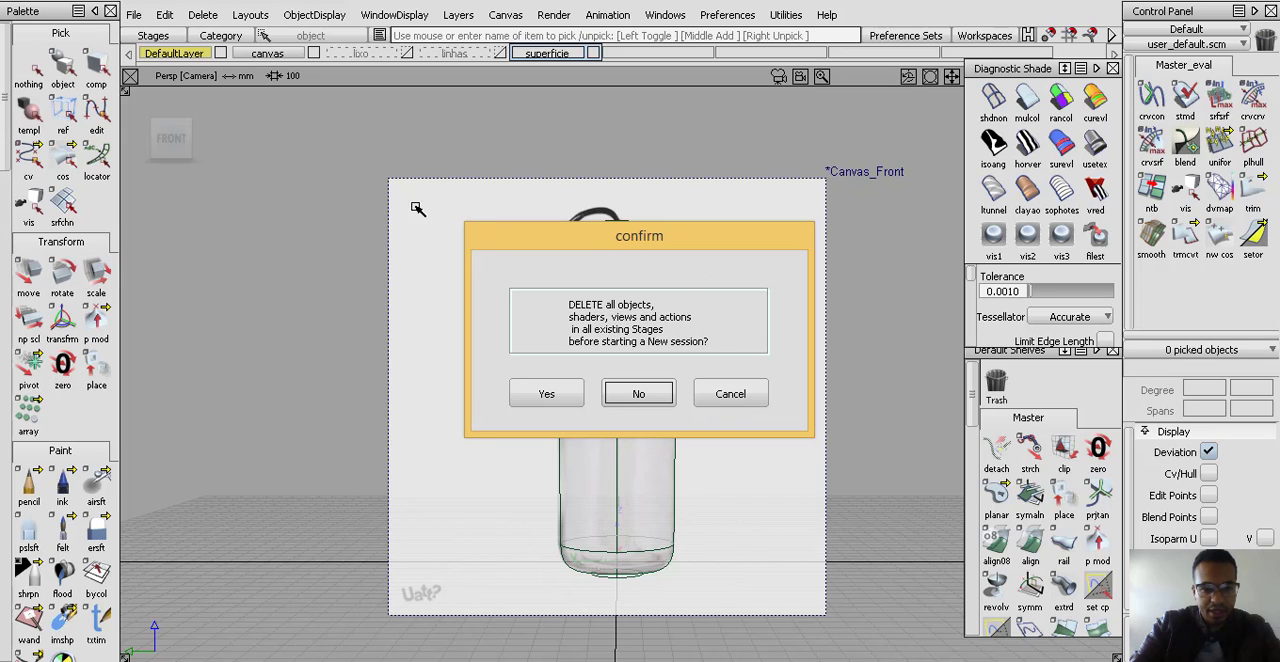
left_click(644, 393)
Examine the new stage and the bottle wireframe from several angles
middle_click_drag(652, 291, 628, 484, "alt+shift")
left_click_drag(571, 340, 663, 480, "alt+shift")
right_click_drag(631, 405, 629, 310, "alt+shift")
right_click_drag(610, 402, 534, 393, "alt+shift")
left_click_drag(534, 391, 556, 412, "alt+shift")
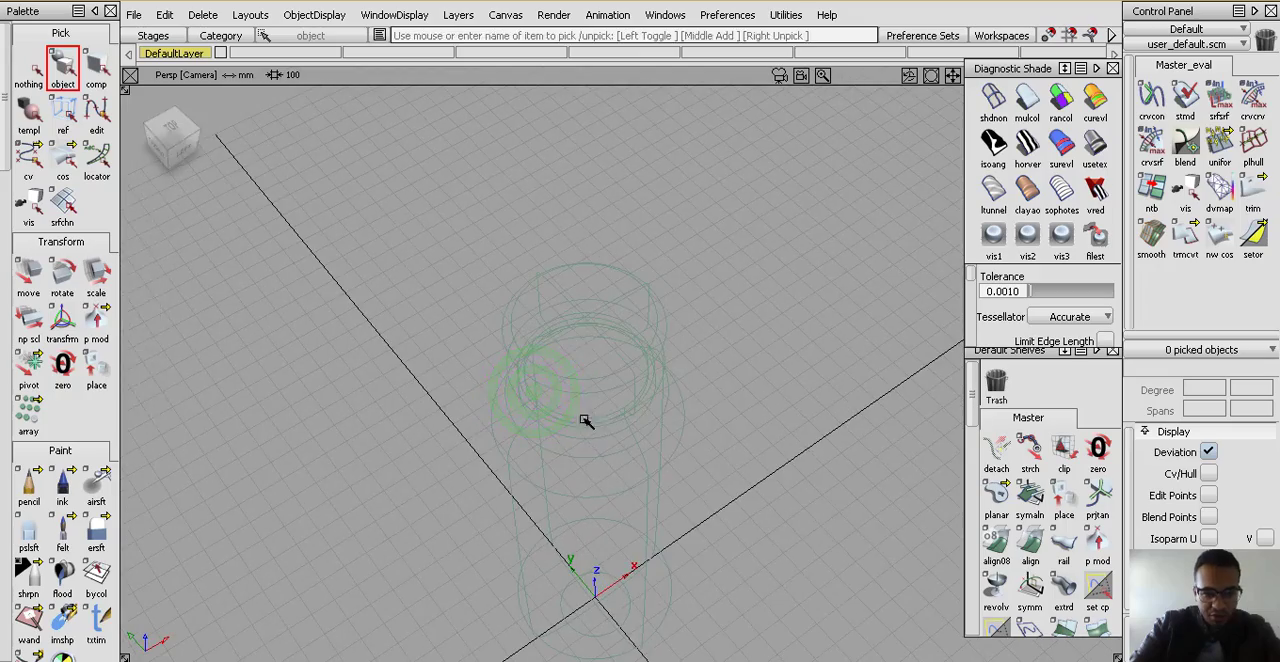
middle_click_drag(583, 405, 574, 297, "alt+shift")
right_click_drag(574, 297, 571, 411, "alt+shift")
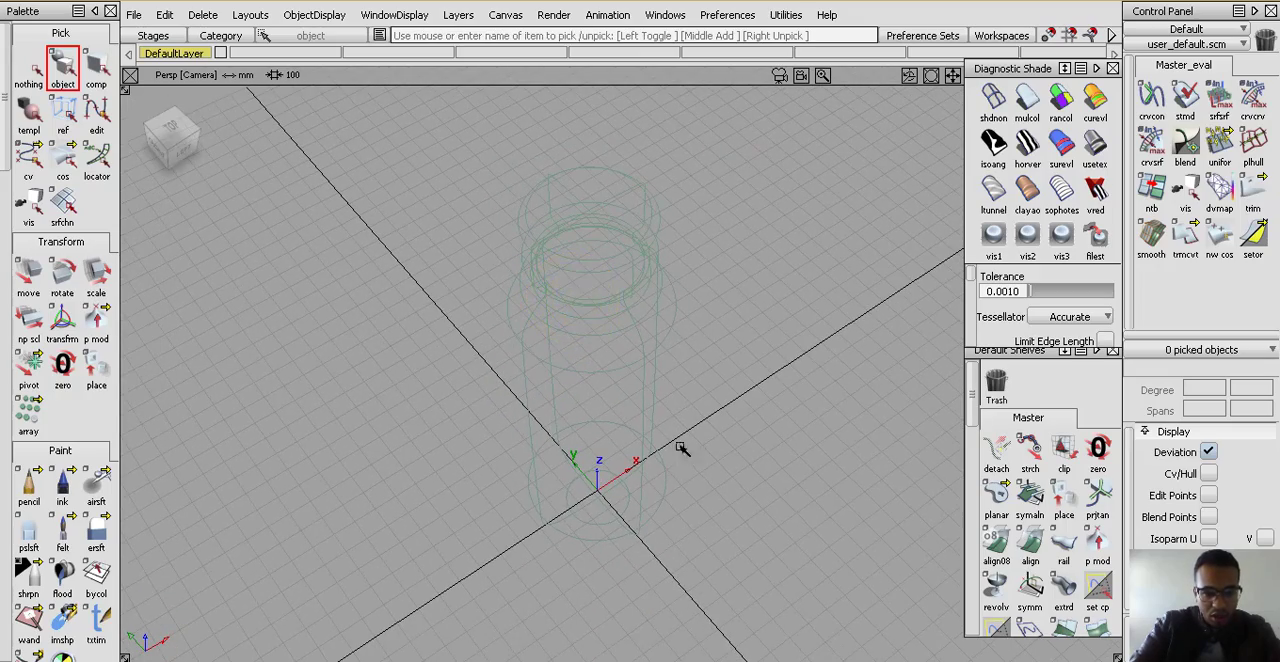
mouse_move(555, 464)
left_mouse_down("alt+shift")
mouse_move(634, 426)
mouse_move(291, 395)
mouse_move(136, 364)
mouse_move(394, 420)
left_mouse_up("alt+shift")
left_click_drag(506, 374, 583, 367, "alt+shift")
Turn off visibility for all three stages in the Stage Editor, close it and check the scene
left_click(160, 35)
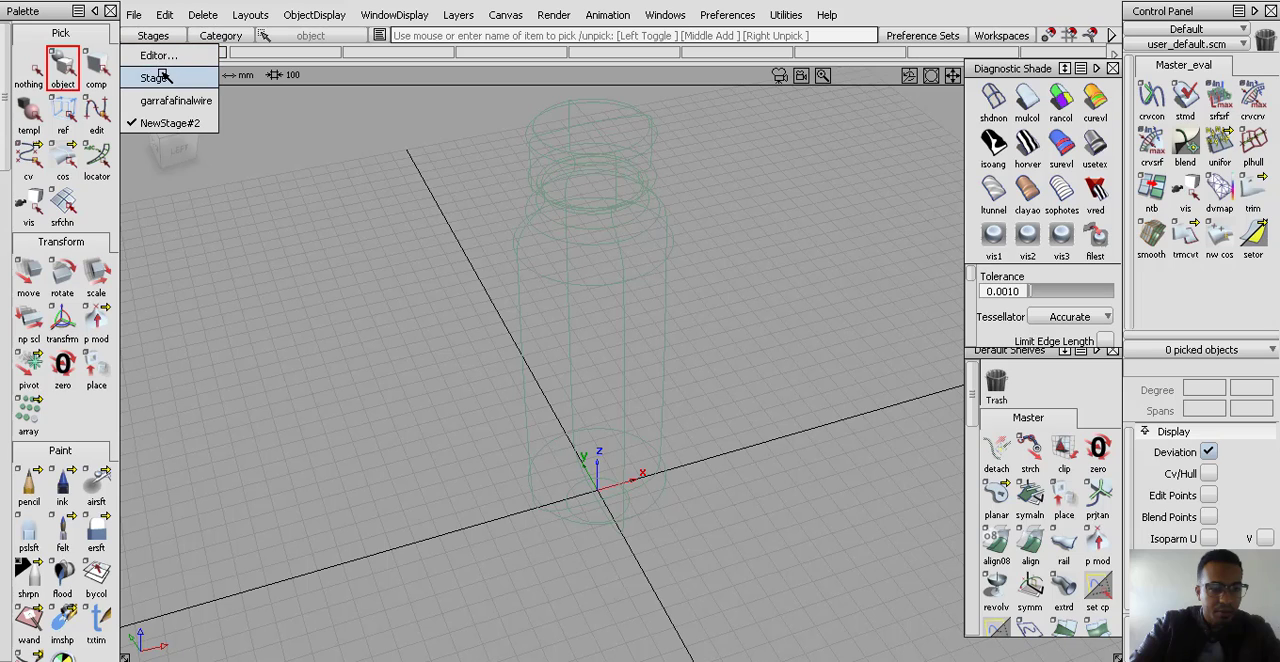
left_click(156, 55)
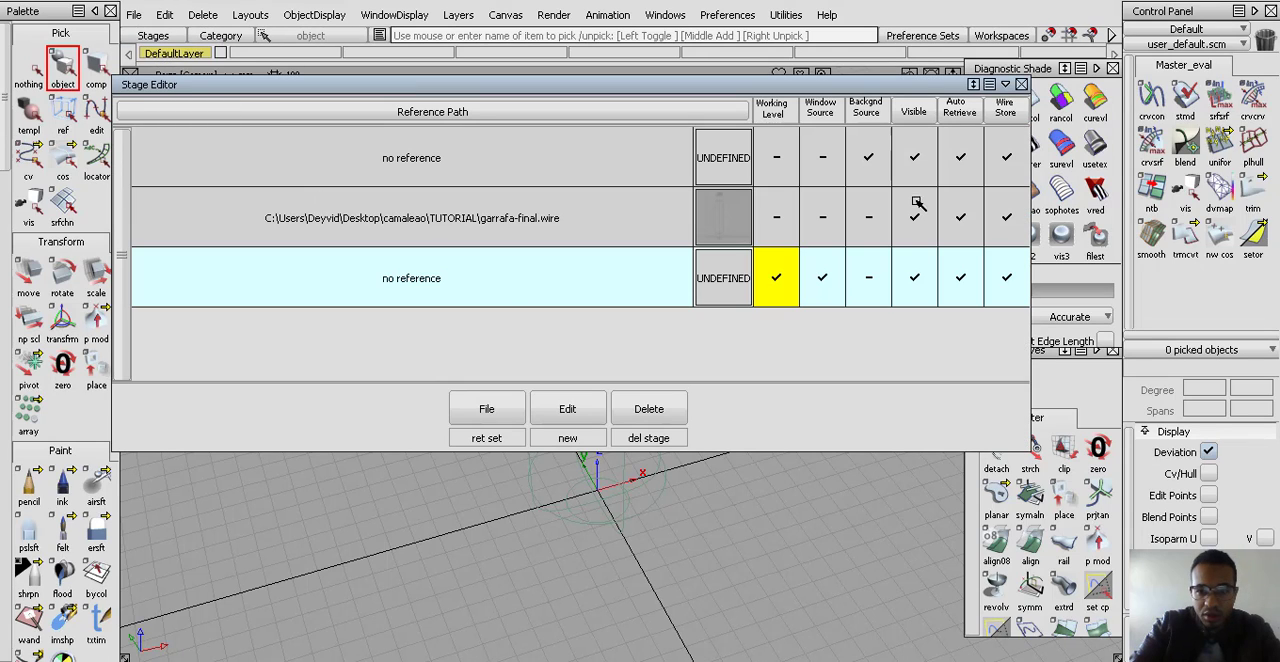
left_click(918, 158)
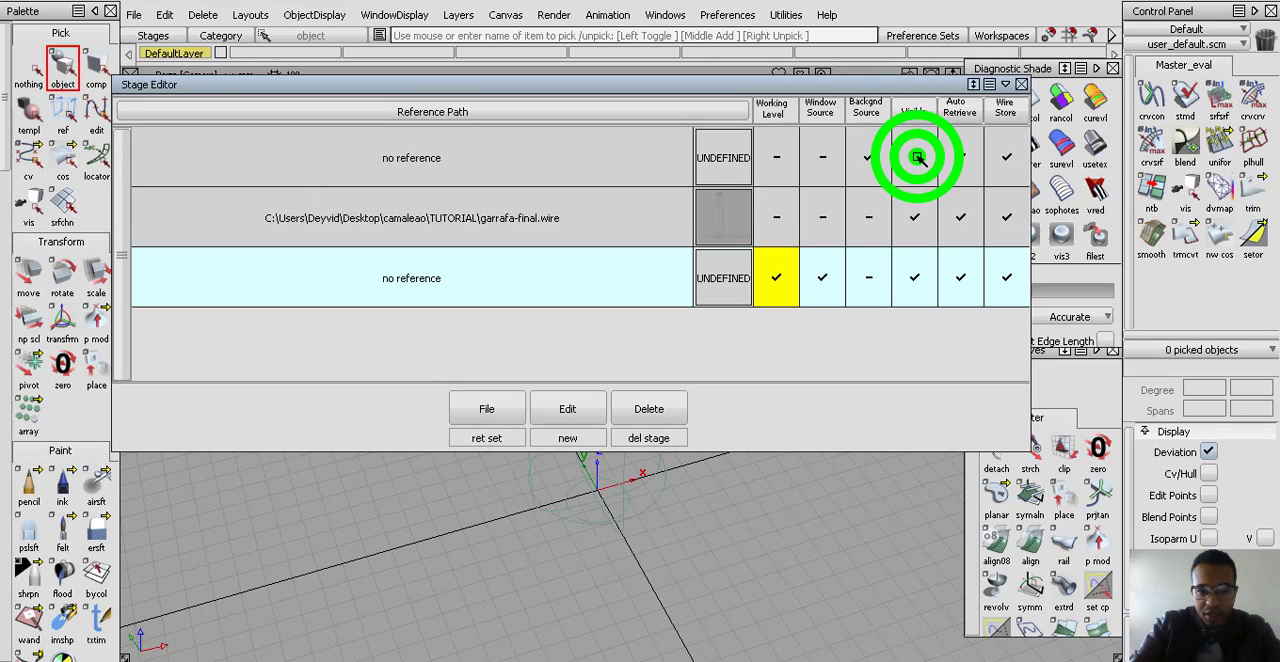
left_click(916, 220)
left_click(911, 276)
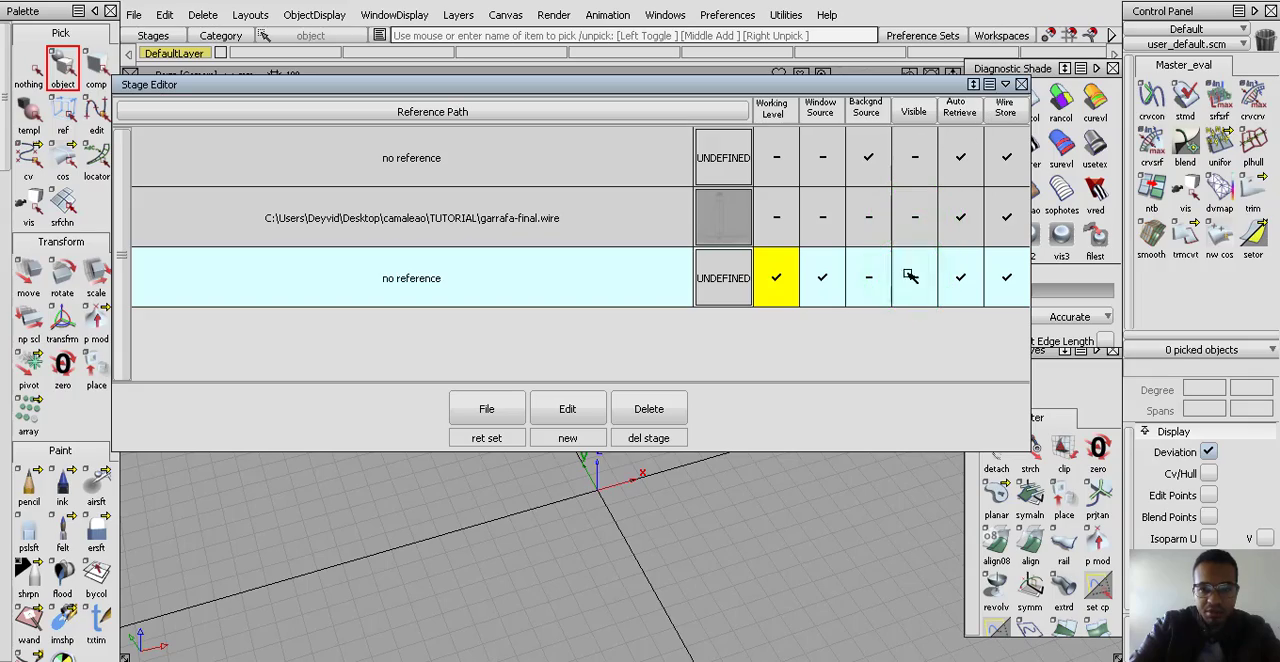
left_click(1025, 81)
left_click_drag(529, 511, 411, 491, "alt+shift")
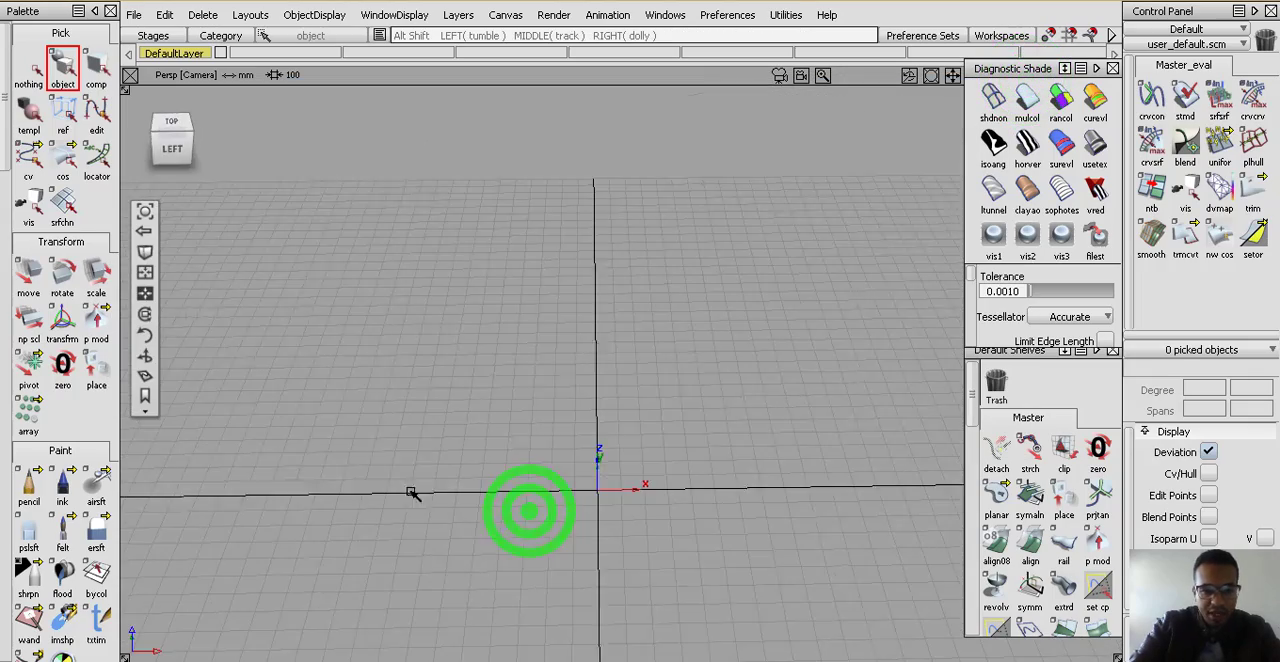
mouse_move(610, 468)
left_mouse_down("alt+shift")
mouse_move(342, 427)
mouse_move(770, 420)
left_mouse_up("alt+shift")
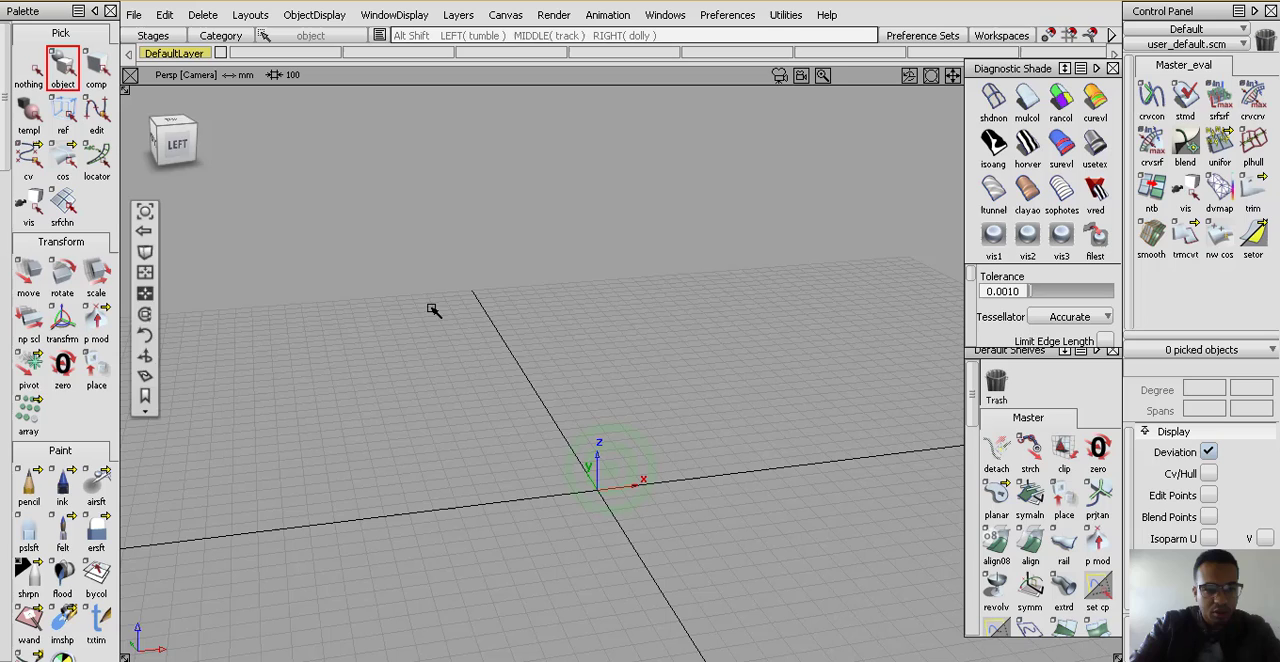
Make garrafafinalwire the current stage and view the bottle with its canvas at an angle
left_click(155, 38)
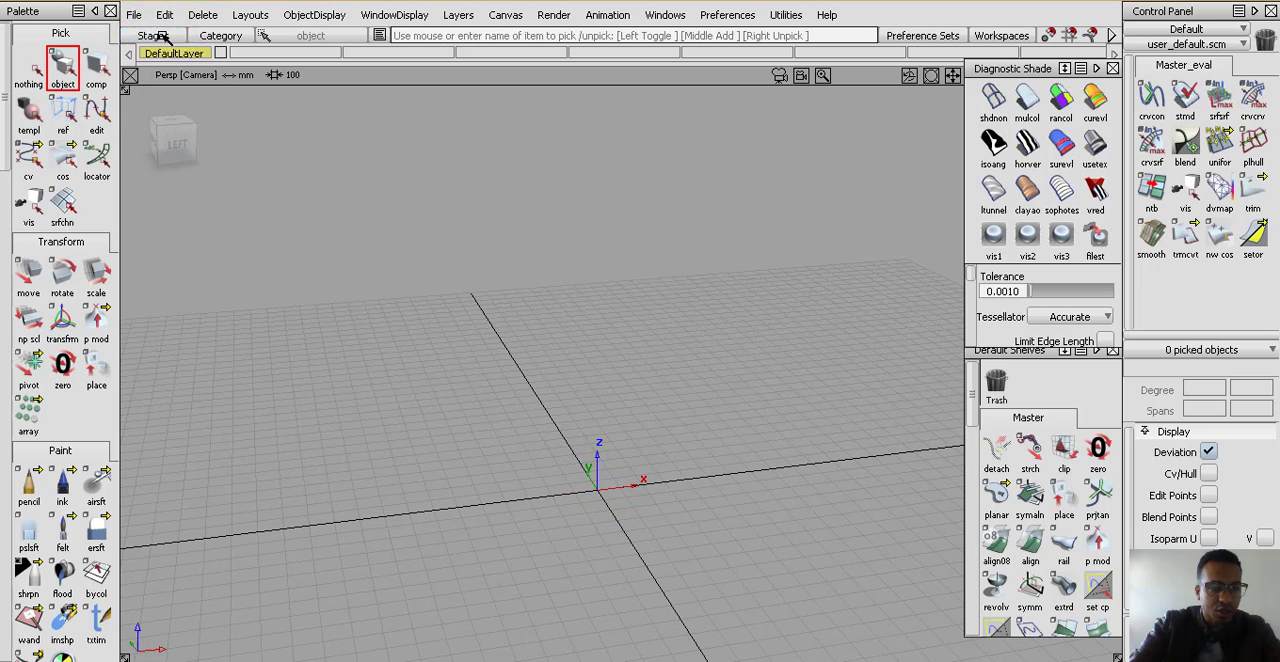
left_click(163, 36)
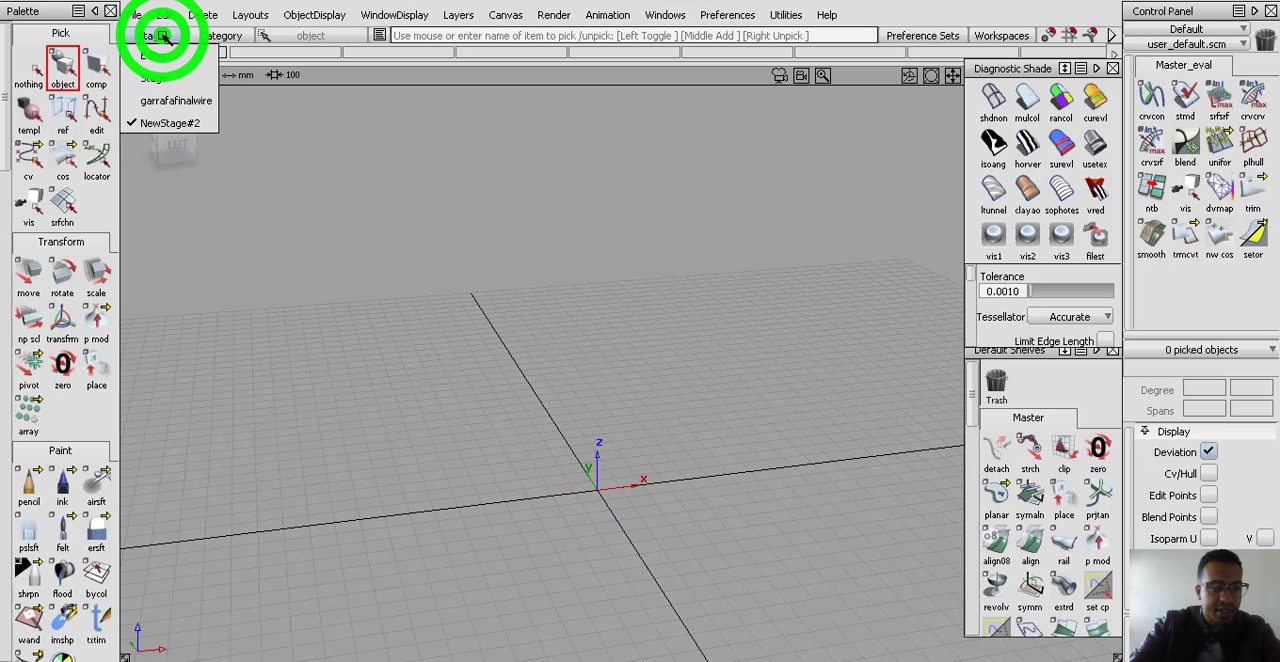
left_click(167, 104)
left_click_drag(597, 325, 946, 329, "alt+shift")
left_click_drag(550, 340, 589, 406, "alt+shift")
right_click_drag(574, 449, 605, 428, "alt+shift")
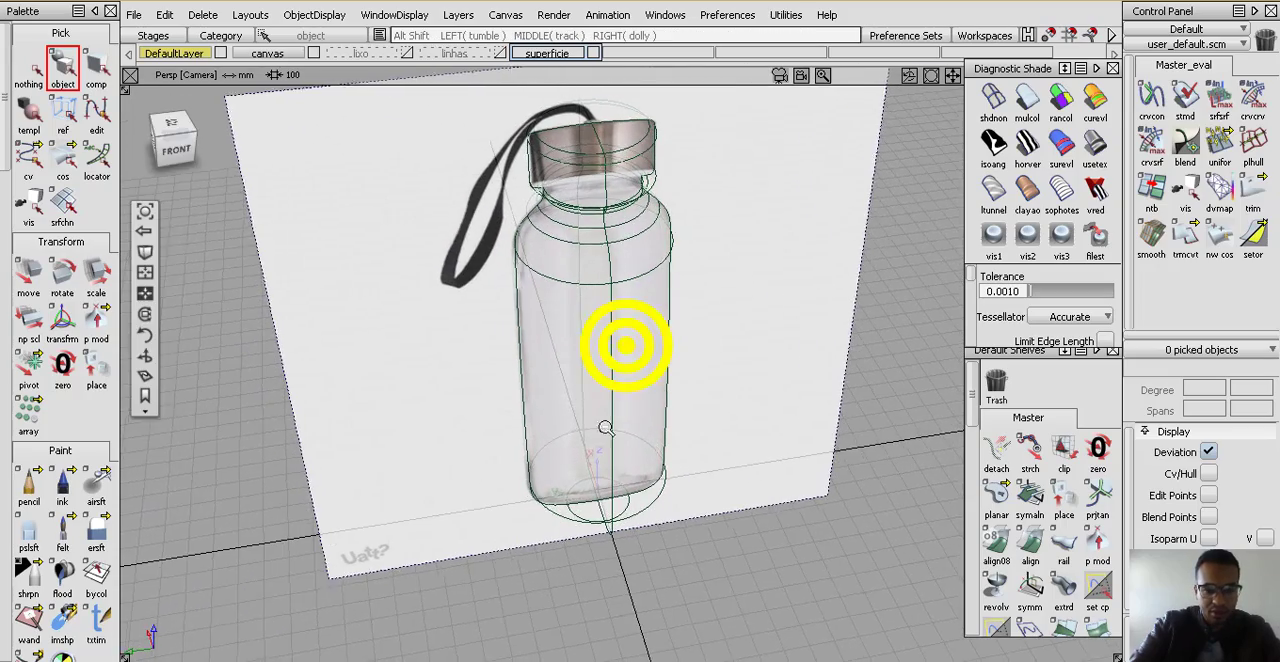
mouse_move(605, 428)
left_mouse_down("alt+shift")
mouse_move(689, 420)
mouse_move(440, 403)
mouse_move(728, 465)
mouse_move(617, 444)
left_mouse_up("alt+shift")
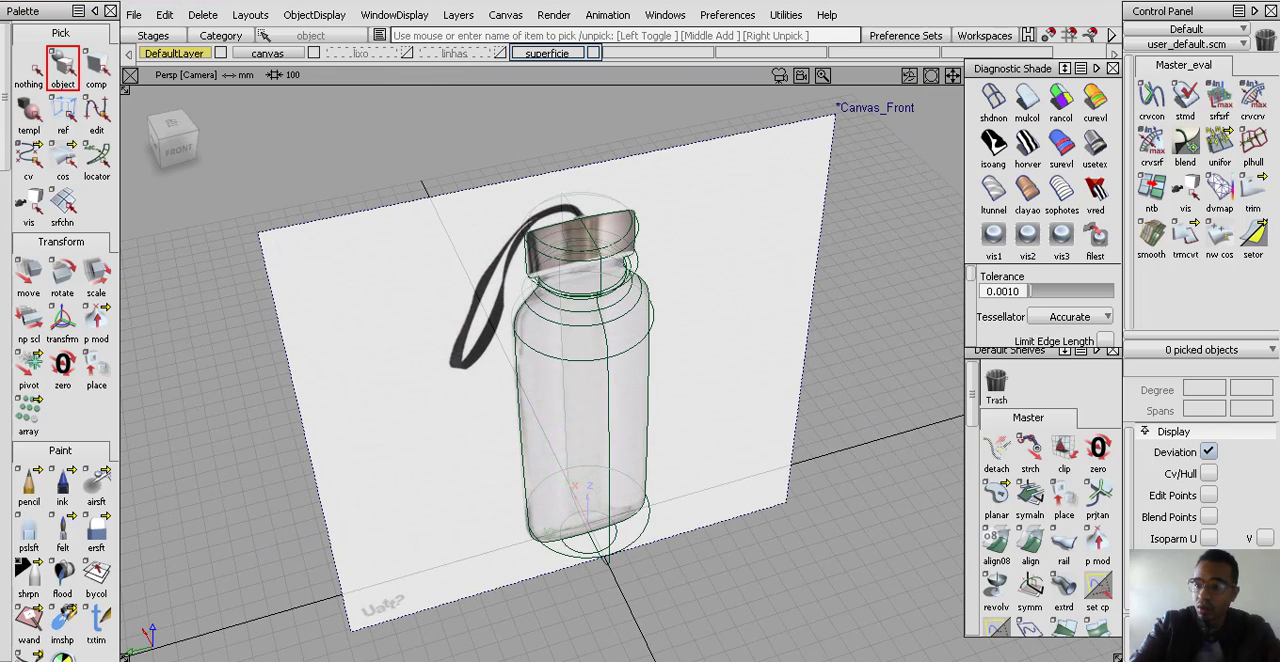
Display the bottle's surfaces shaded and hide the canvas layer
left_click_drag(634, 324, 626, 383, "alt+shift")
right_click_drag(624, 335, 698, 76, "alt+shift")
right_click_drag(675, 265, 660, 233, "alt+shift")
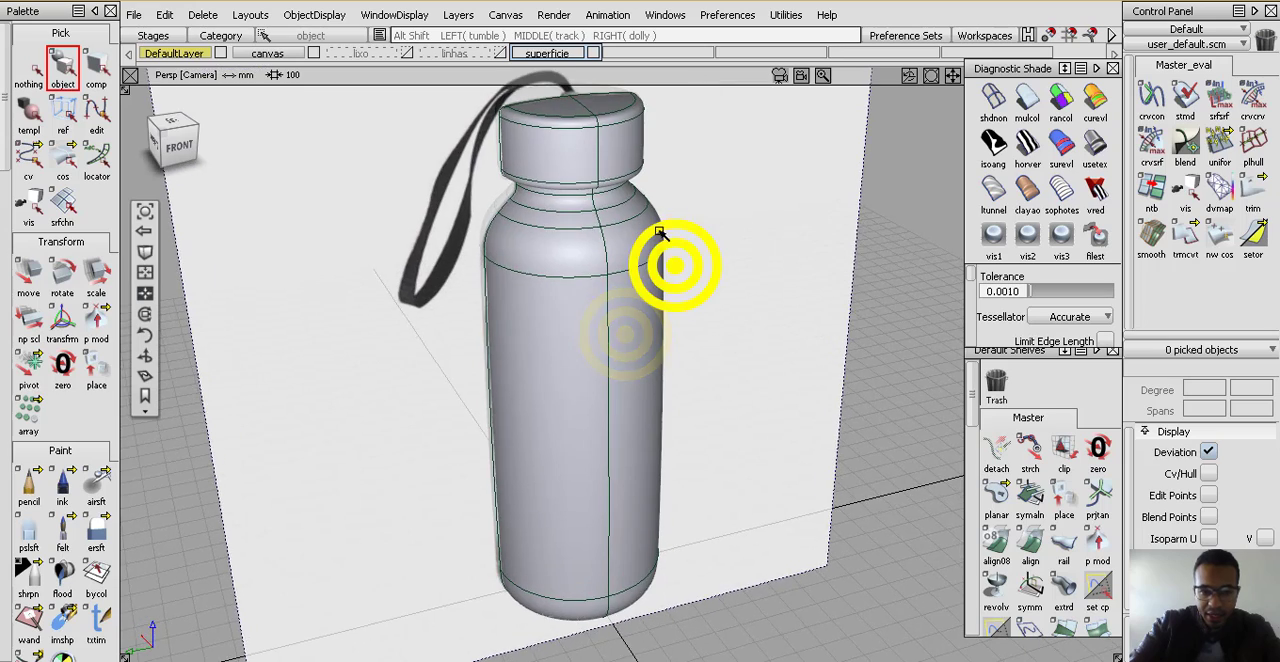
middle_click_drag(660, 233, 616, 373, "alt+shift")
left_click_drag(607, 372, 512, 368, "alt+shift")
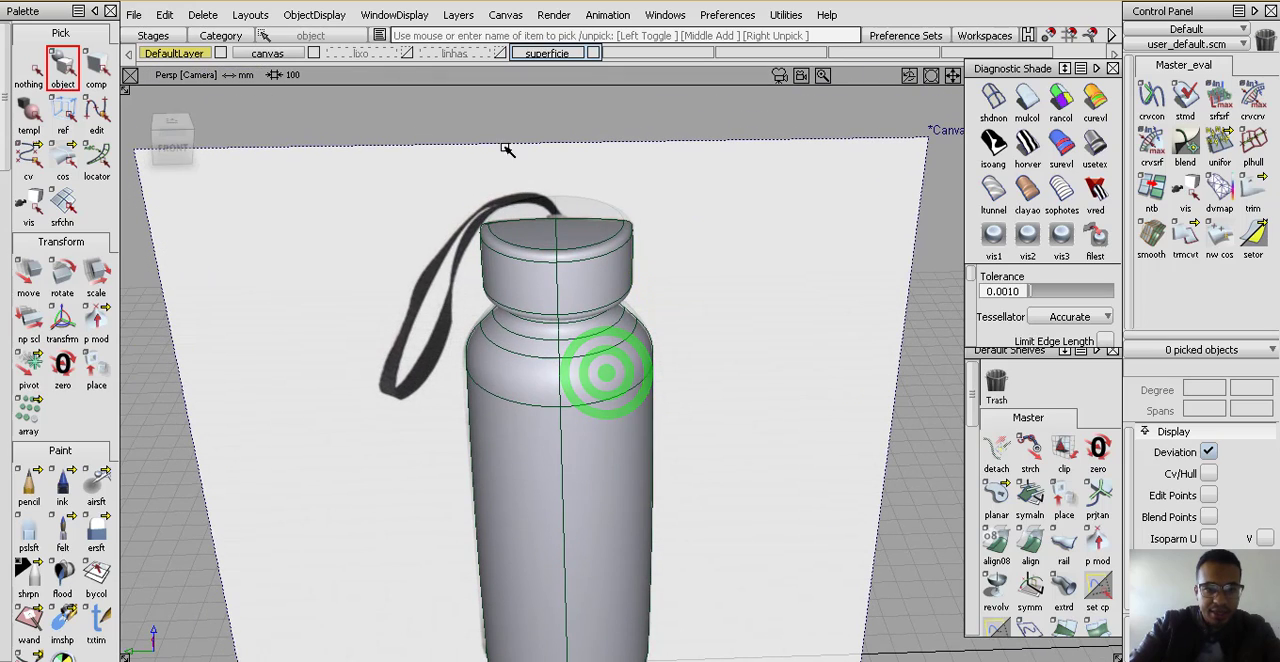
left_click(309, 53)
left_click(317, 52)
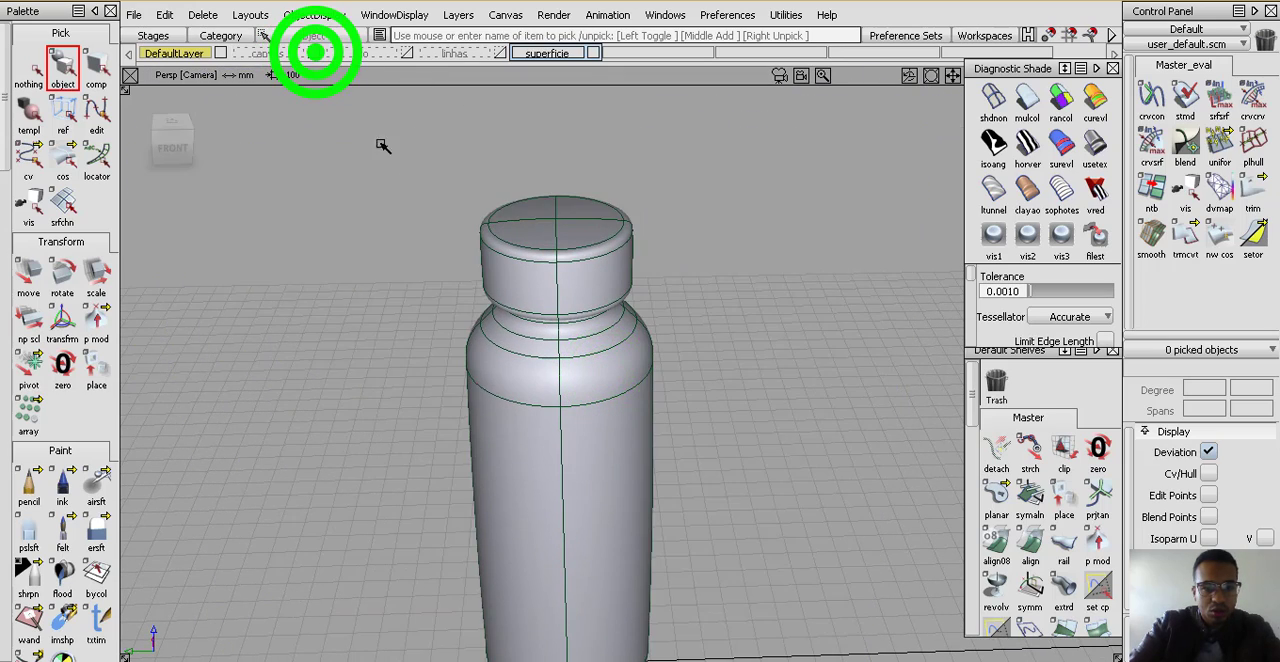
Examine the shaded bottle without the canvas from several angles and distances
left_click_drag(406, 186, 608, 200, "alt+shift")
right_click_drag(606, 360, 610, 235, "alt+shift")
left_click_drag(571, 267, 642, 329, "alt+shift")
left_click_drag(543, 338, 511, 331, "alt+shift")
middle_click_drag(614, 308, 584, 358, "alt+shift")
left_click_drag(568, 356, 466, 355, "alt+shift")
right_click_drag(517, 343, 514, 437, "alt+shift")
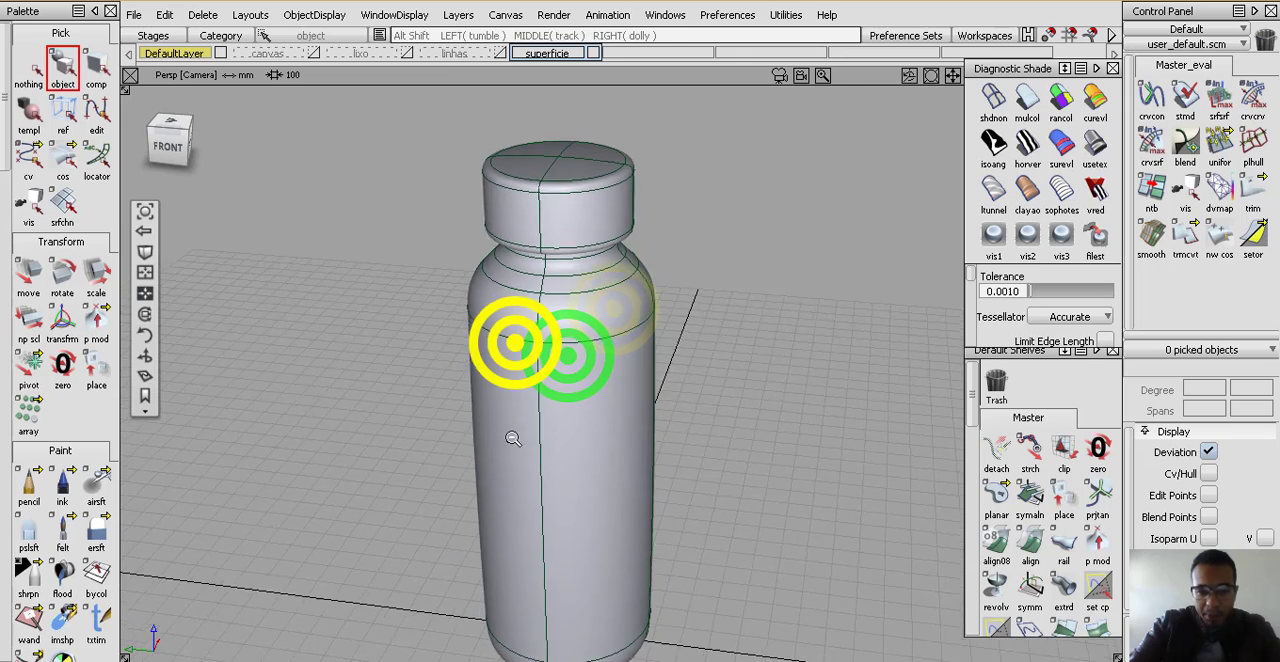
left_click_drag(510, 436, 609, 426, "alt+shift")
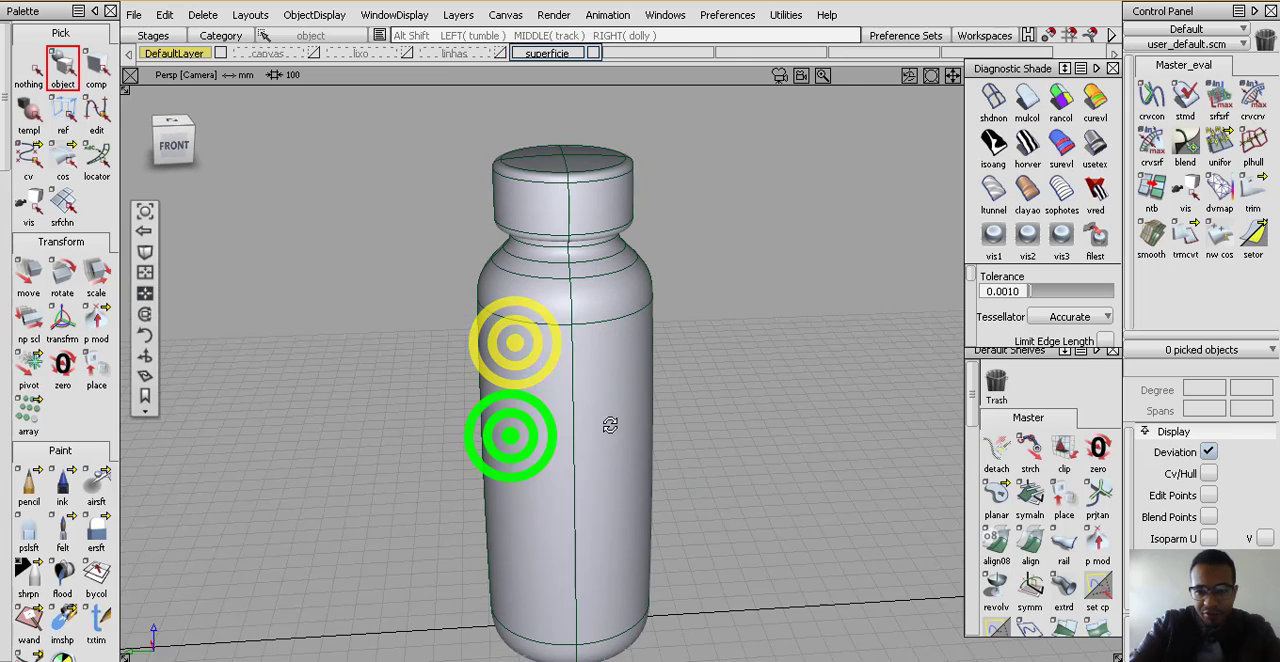
Apply the usetex diagnostic shading to the bottle and view it from the front and from above
left_click(1095, 145)
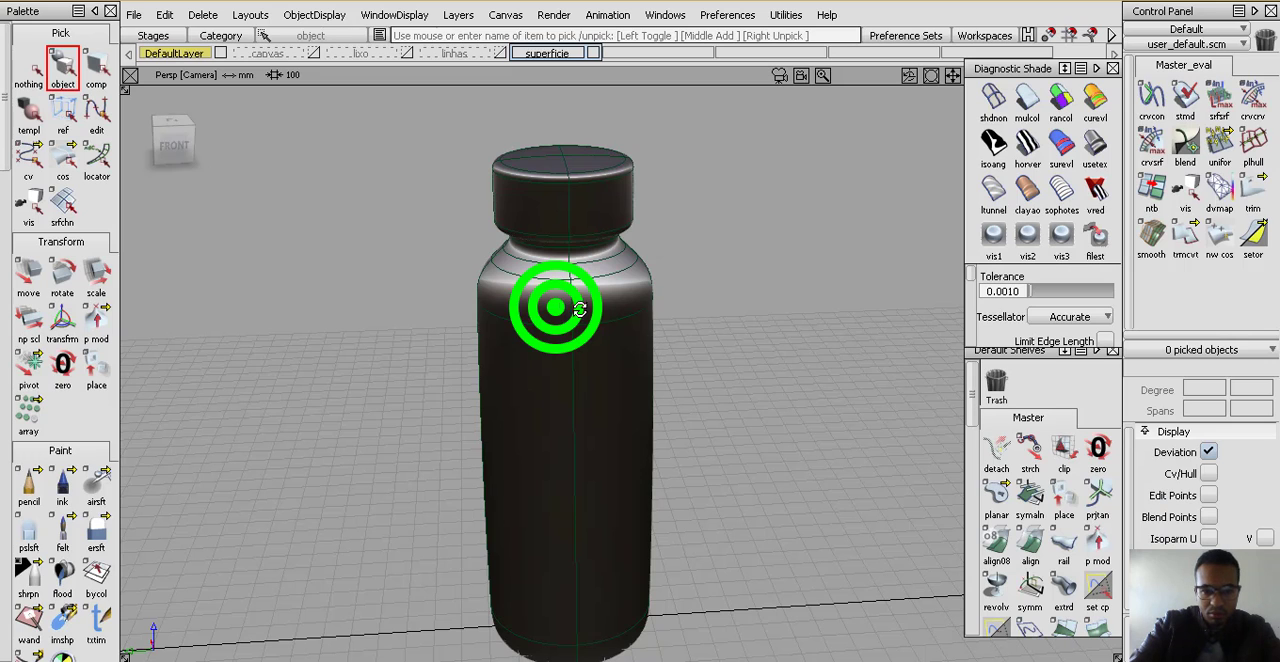
left_click_drag(579, 310, 692, 260, "alt+shift")
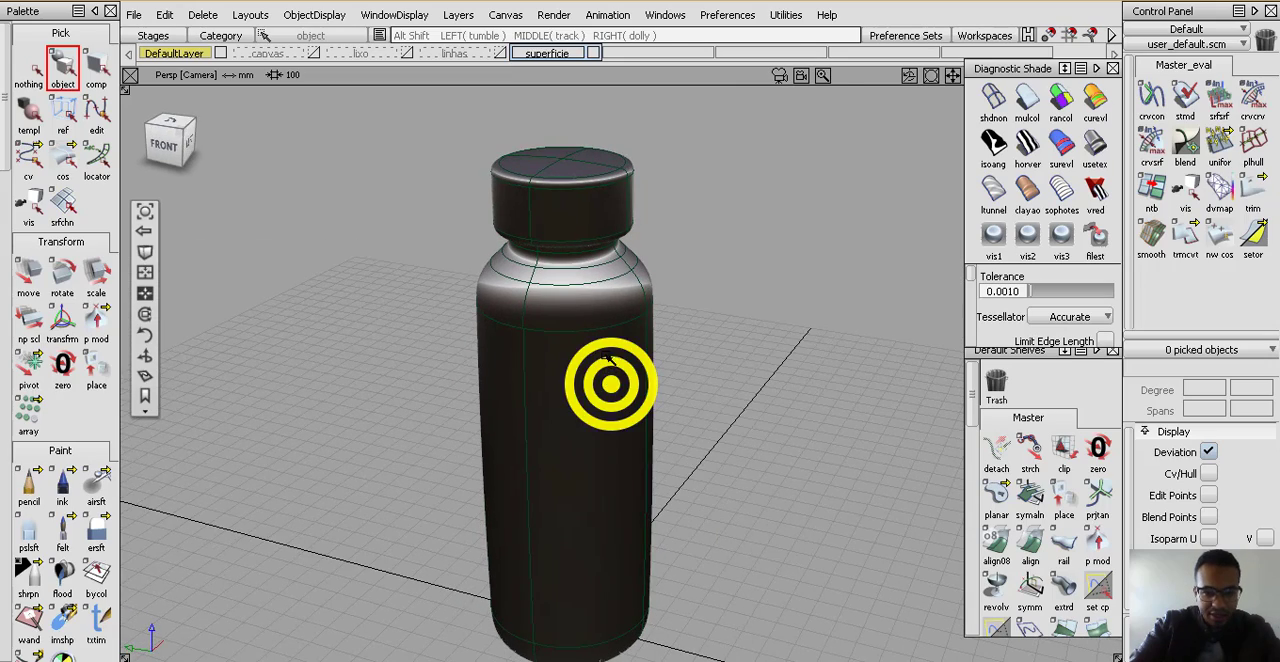
right_click_drag(607, 356, 693, 217, "alt+shift")
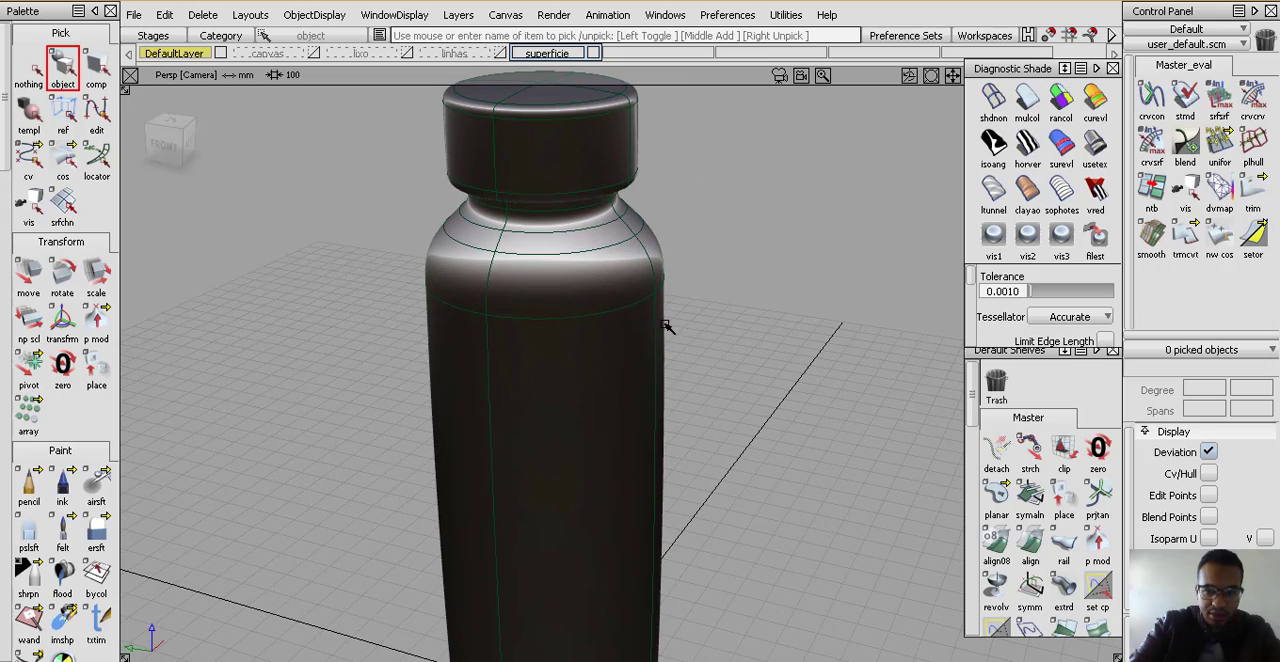
left_click_drag(614, 277, 503, 331, "alt+shift")
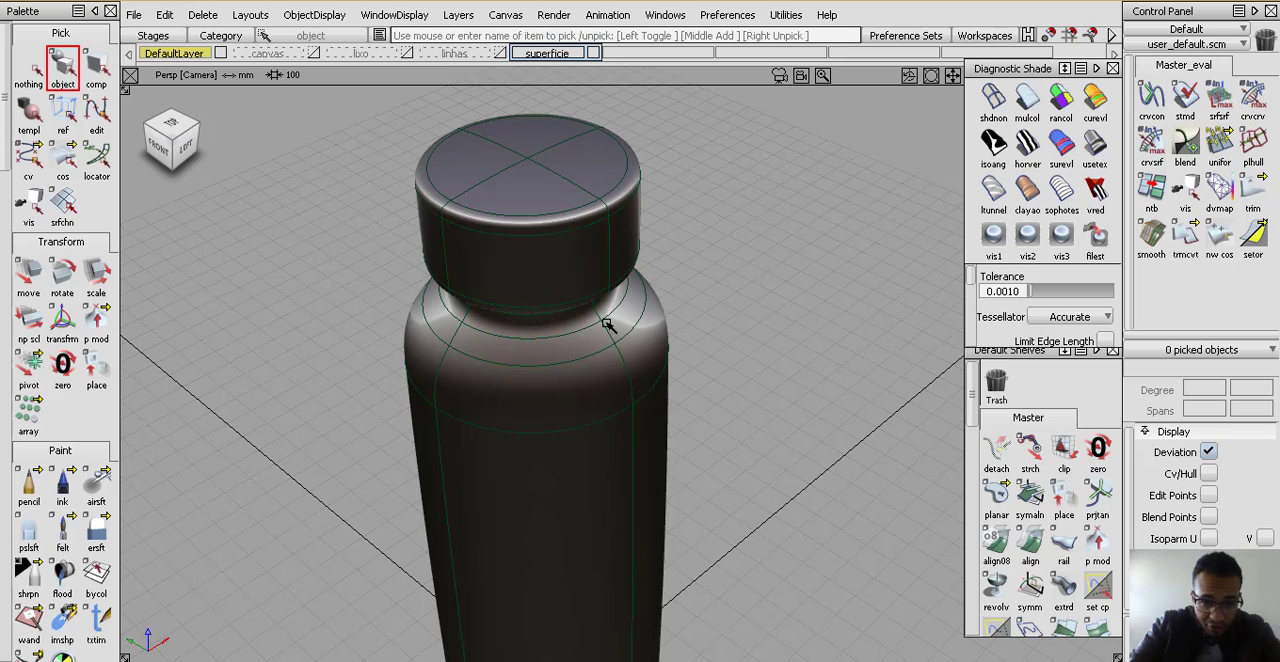
left_click_drag(487, 404, 571, 288, "alt+shift")
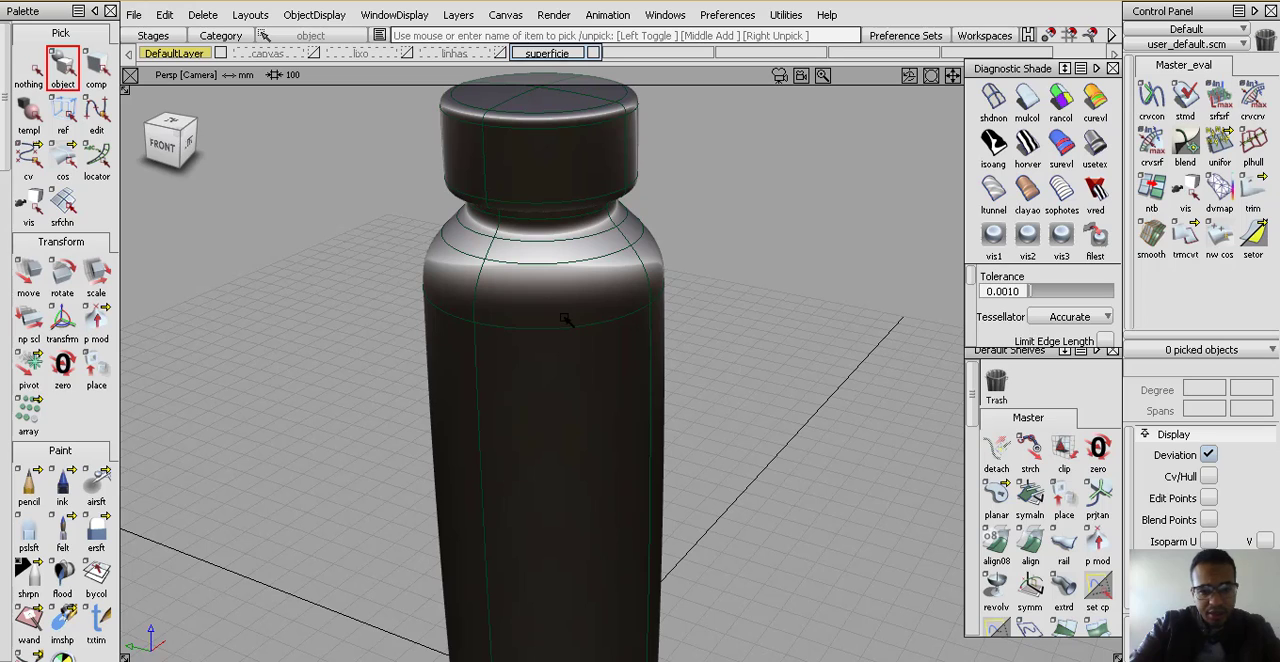
left_click(167, 144)
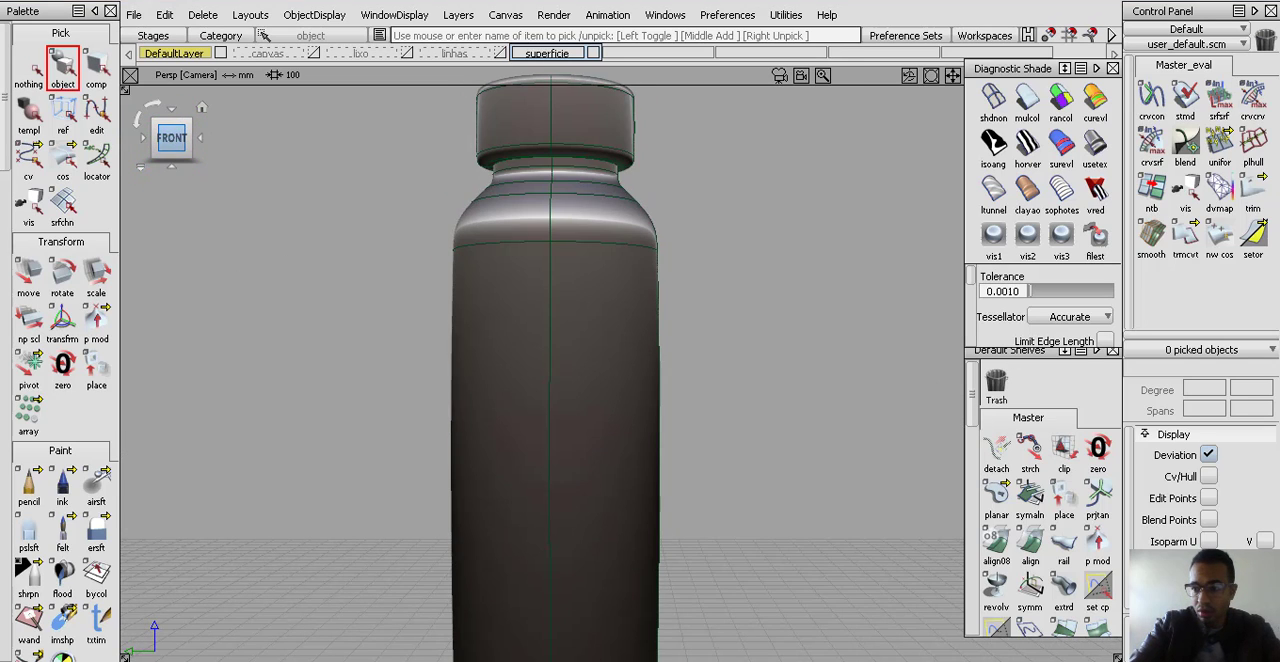
left_click_drag(687, 304, 563, 422, "alt+shift")
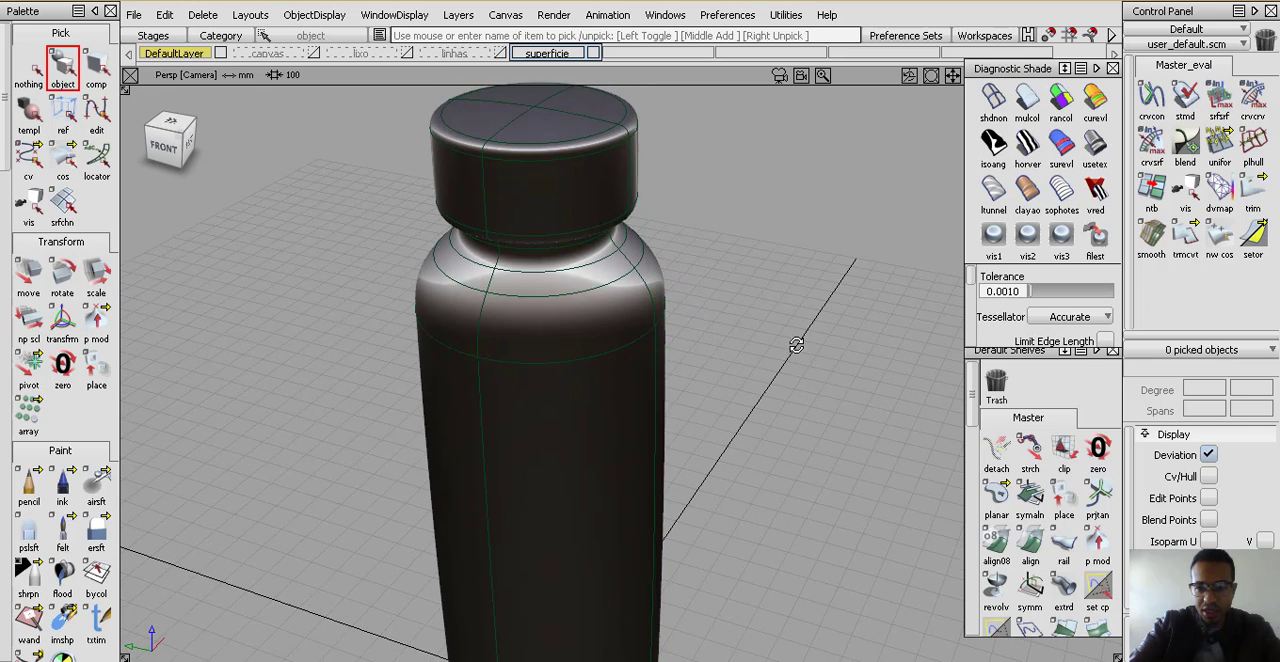
Apply the horver zebra-stripe shading to the bottle and inspect the stripe flow
left_click(1028, 150)
left_click(430, 450)
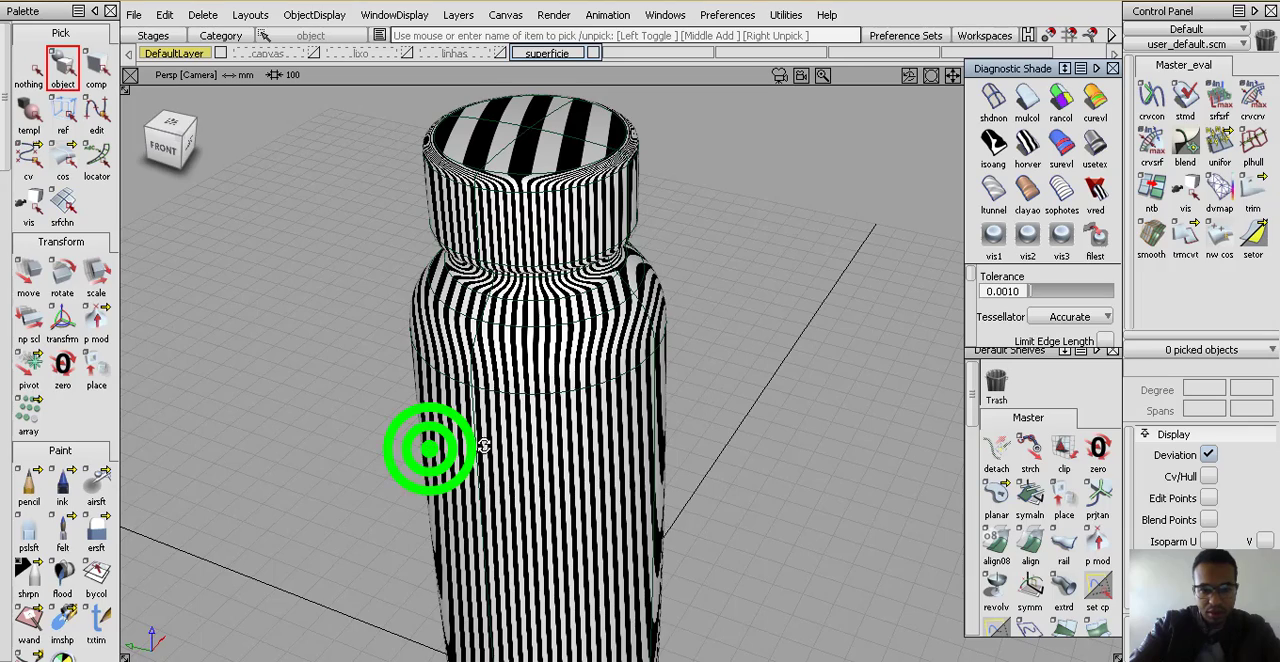
left_click_drag(484, 446, 730, 418, "alt+shift")
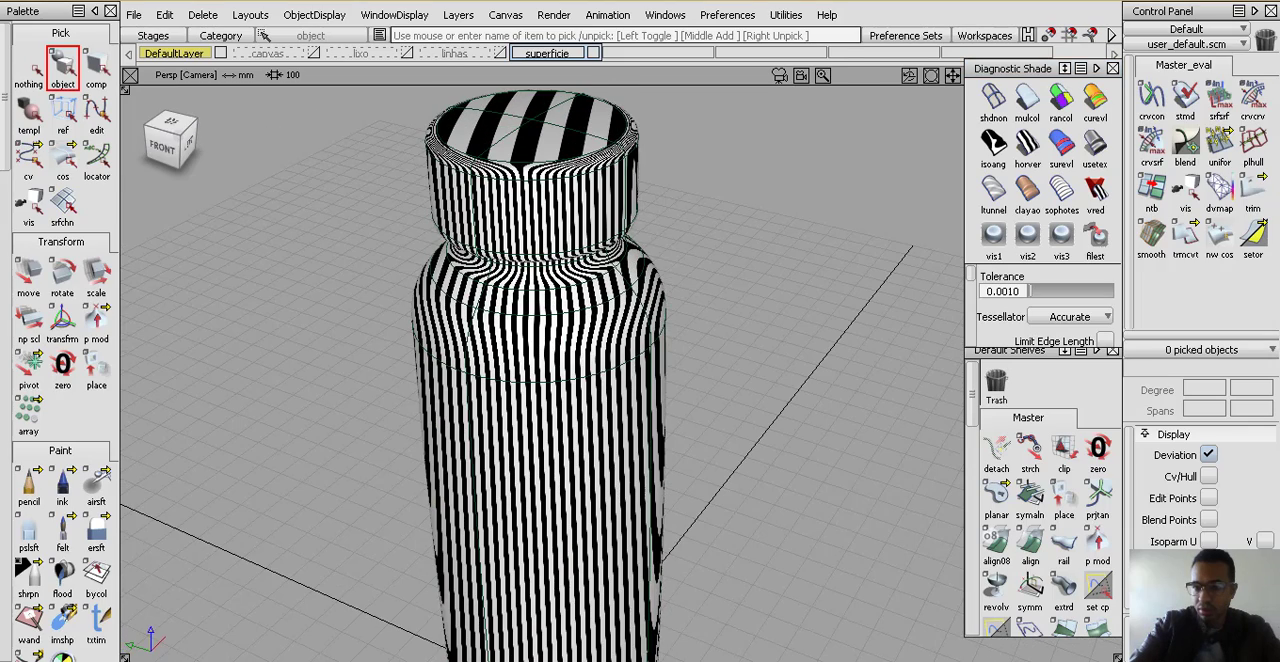
Switch the bottle back to usetex shading and hide the model's curves so only the shaded surfaces show
left_click(1095, 150)
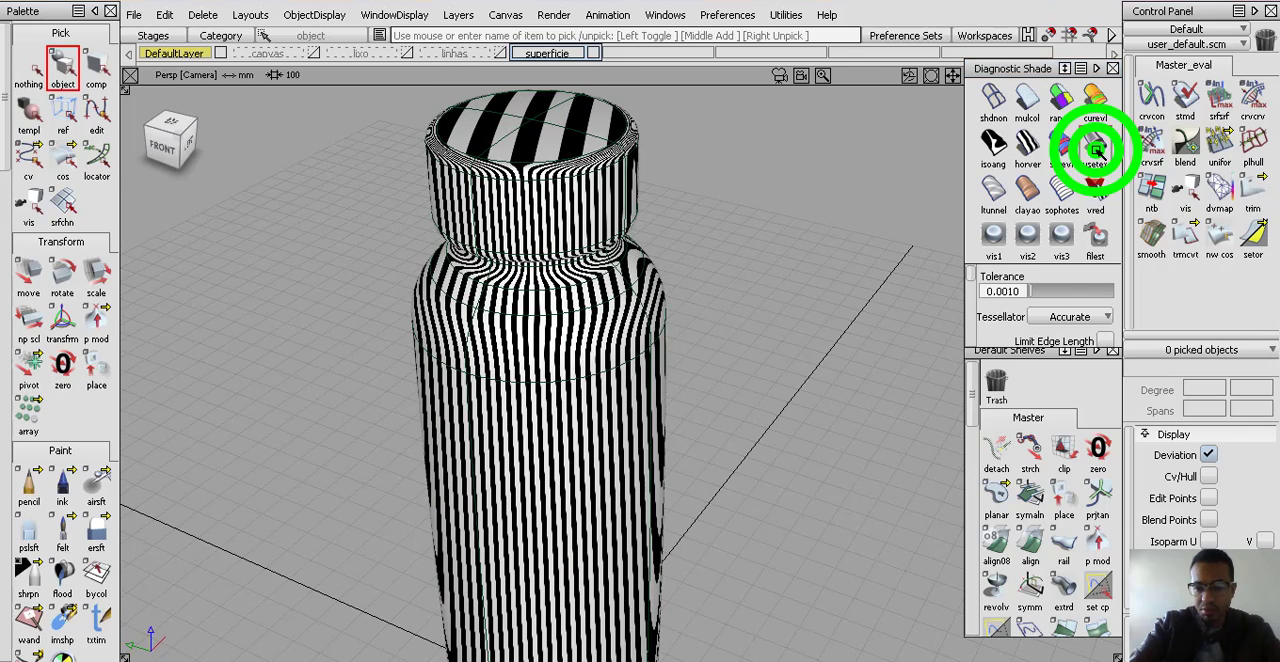
scroll(589, 474, "down", 2)
middle_click_drag(634, 394, 745, 324, "alt+shift")
mouse_move(680, 395)
left_mouse_down("alt+shift")
mouse_move(624, 420)
mouse_move(622, 457)
mouse_move(517, 437)
mouse_move(723, 423)
left_mouse_up("alt+shift")
middle_click_drag(711, 413, 708, 414, "alt+shift")
right_click_drag(708, 414, 642, 428, "alt+shift")
left_click_drag(637, 431, 600, 450, "alt+shift")
right_click_drag(632, 293, 766, 449, "alt+shift")
key("F10")
mouse_move(739, 390)
middle_mouse_down("alt+shift")
mouse_move(738, 352)
mouse_move(717, 427)
mouse_move(723, 394)
middle_mouse_up("alt+shift")
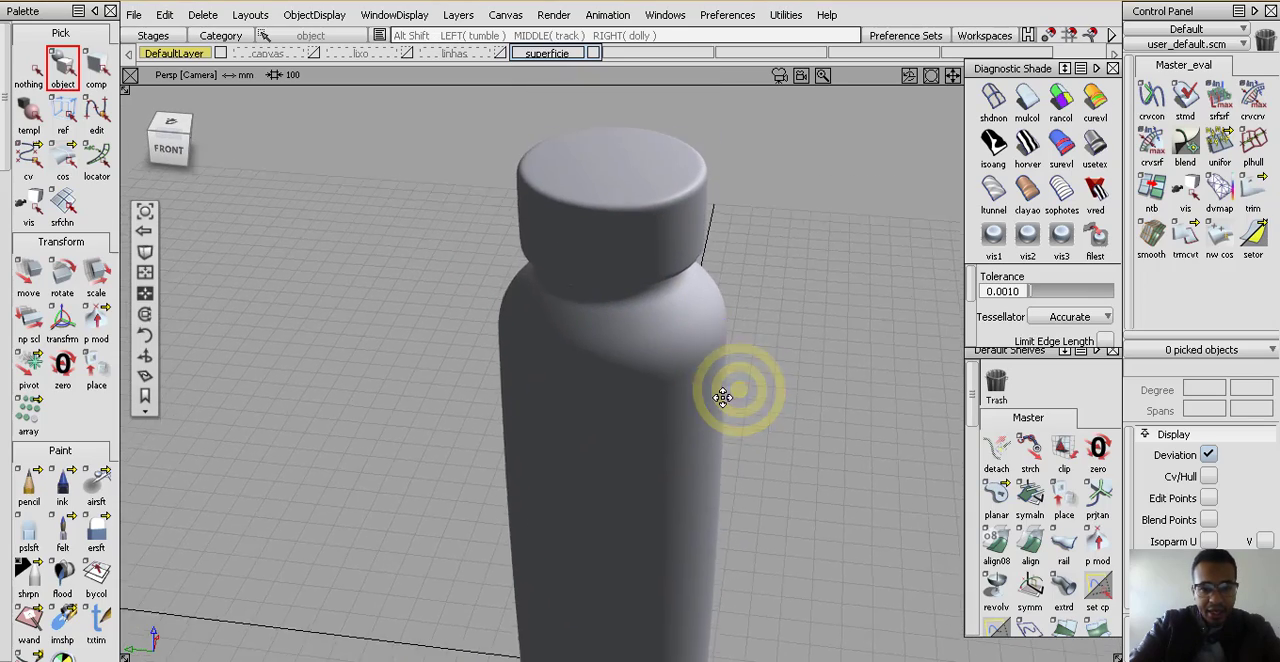
Turn off the grid in the perspective window and frame the whole shaded bottle
right_click_drag(720, 397, 704, 452, "alt+shift")
left_click_drag(708, 434, 696, 388, "alt+shift")
right_click_drag(705, 380, 692, 437, "alt+shift")
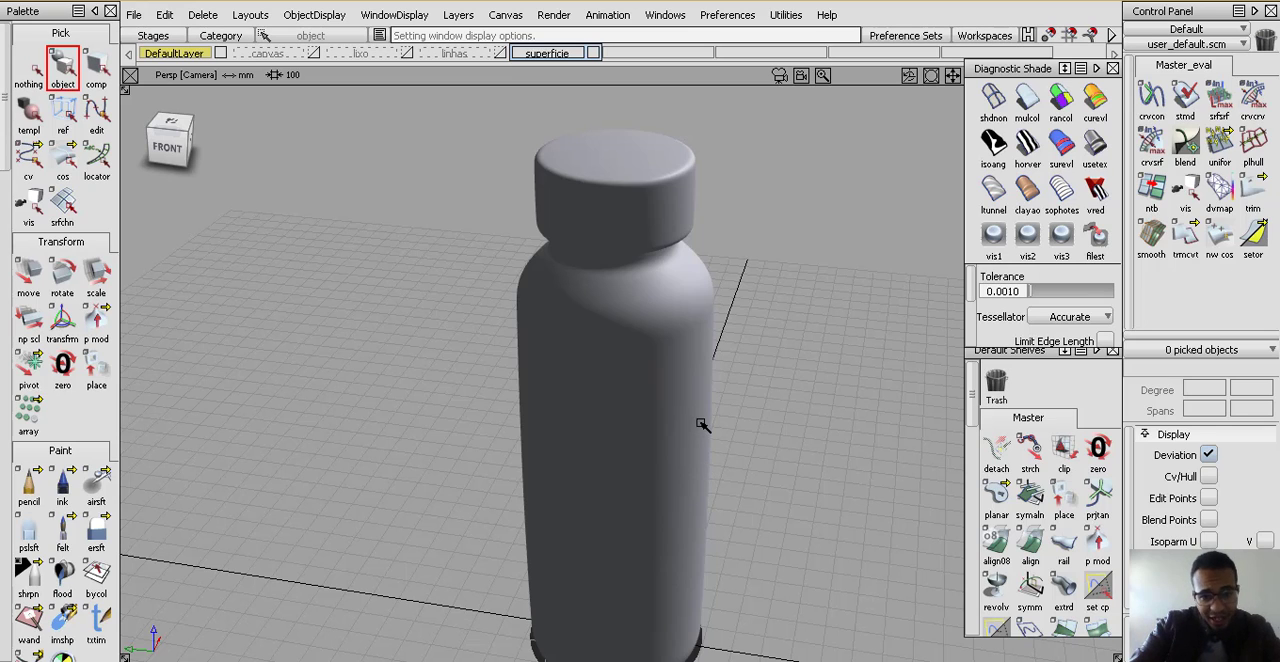
right_click_drag(711, 284, 771, 357, "alt+shift")
mouse_move(674, 245)
right_mouse_down("ctrl+shift")
mouse_move(733, 347)
mouse_move(727, 338)
right_mouse_up("ctrl+shift")
right_click_drag(783, 227, 730, 313, "ctrl+shift")
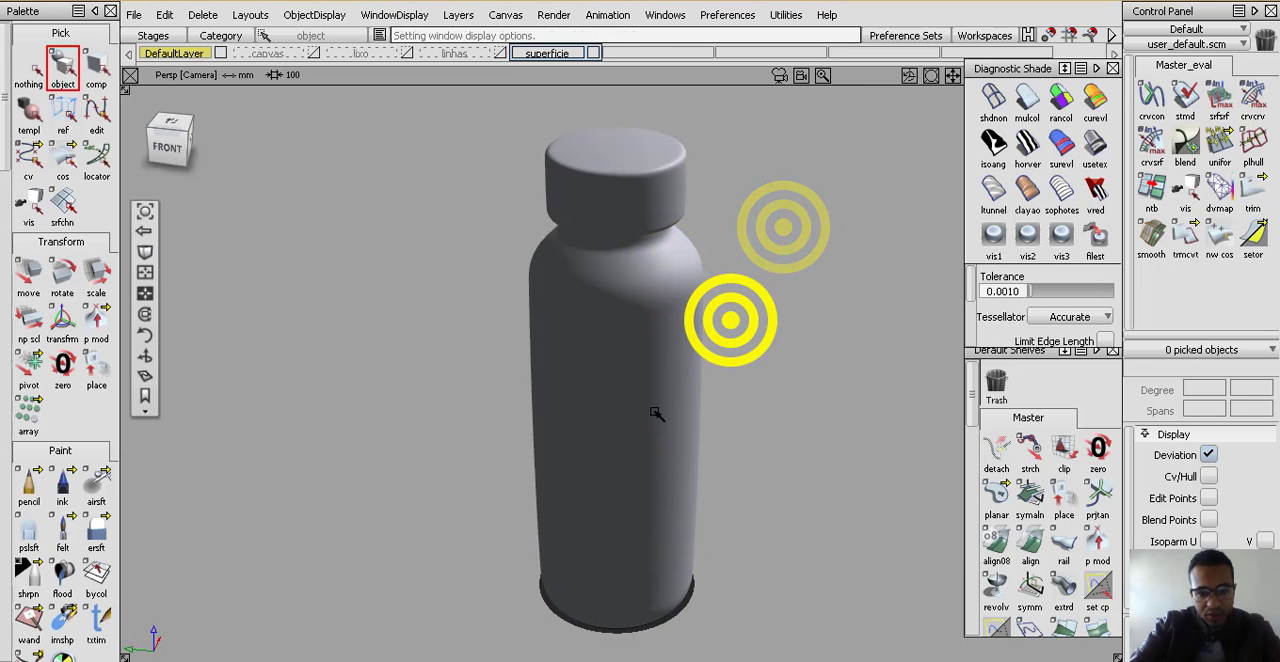
middle_click_drag(657, 411, 637, 360, "alt+shift")
mouse_move(613, 353)
left_mouse_down("alt+shift")
mouse_move(589, 334)
mouse_move(592, 345)
left_mouse_up("alt+shift")
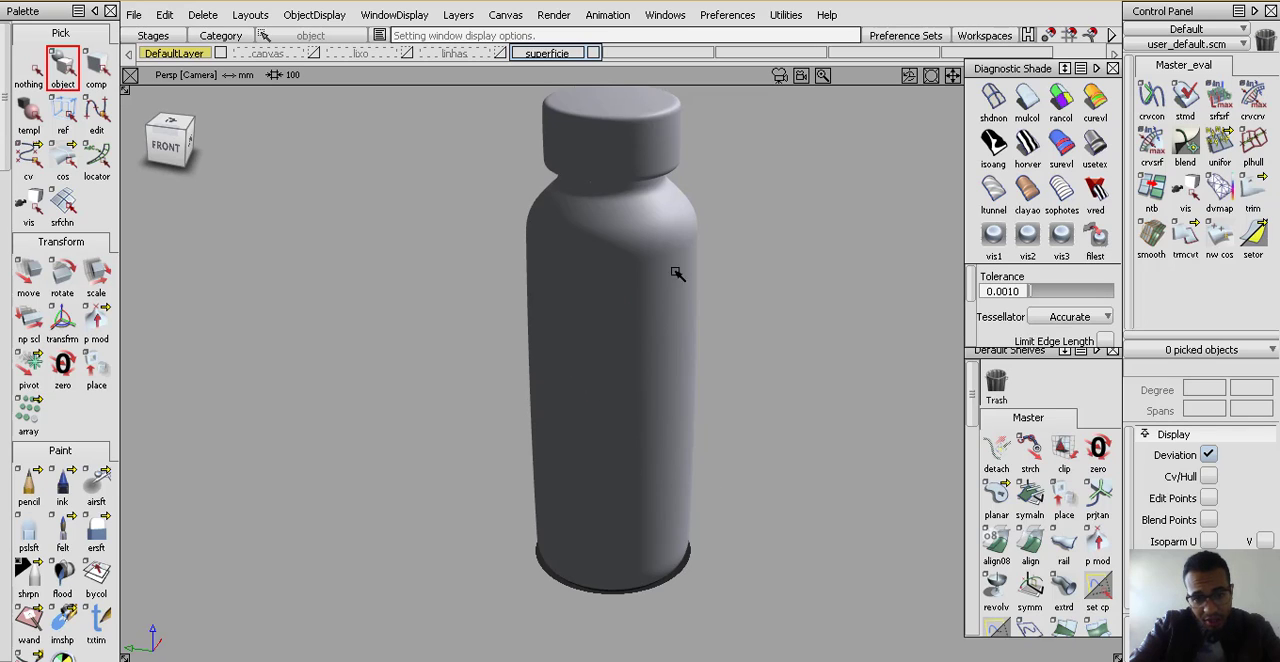
left_click_drag(597, 189, 614, 351, "alt+shift")
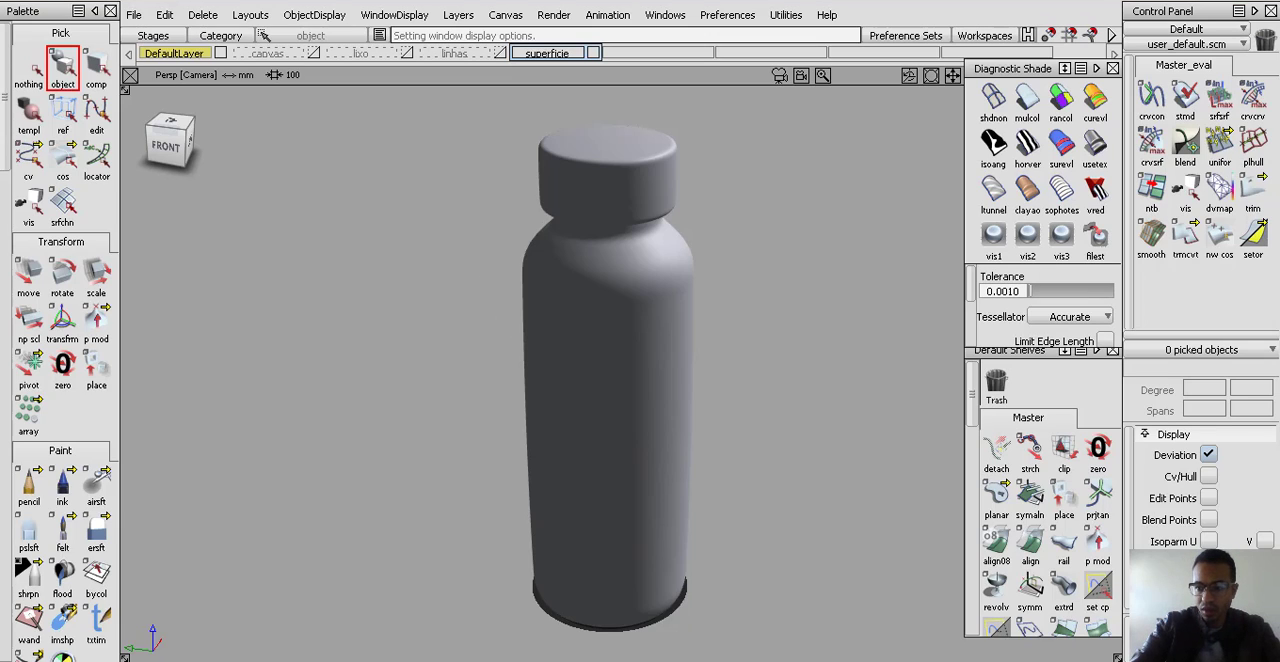
View the shaded bottle from the front and then from a raised front angle
middle_click_drag(491, 410, 462, 375, "alt+shift")
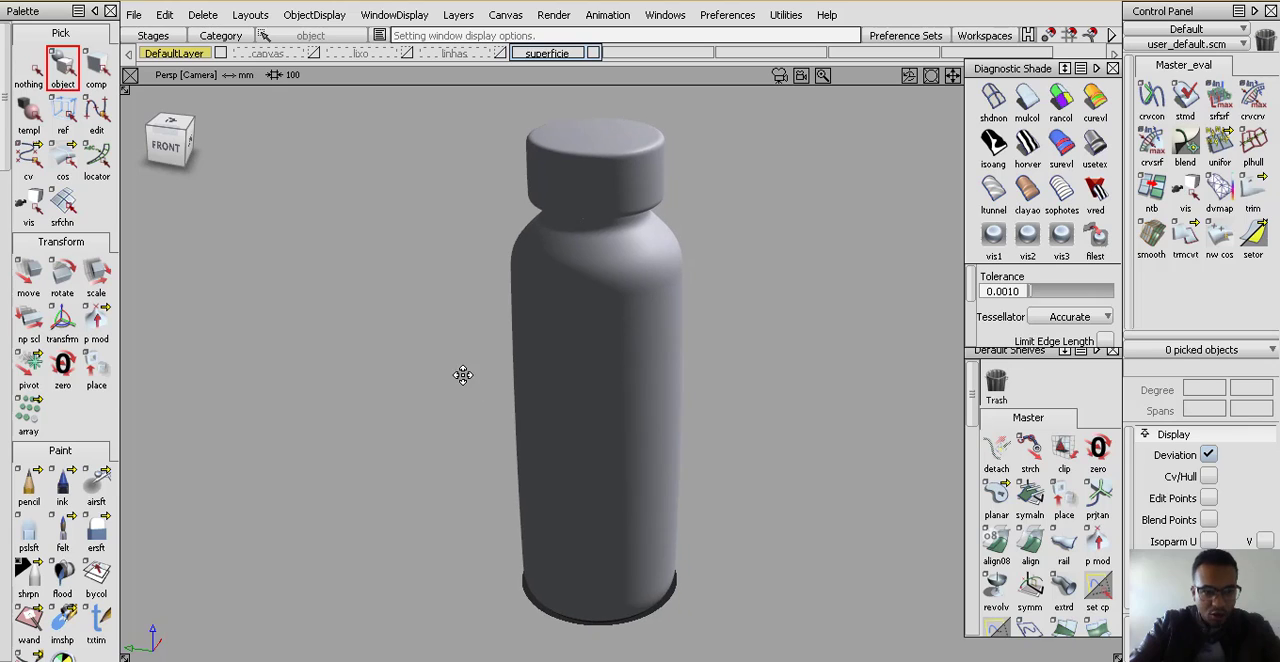
left_click(160, 146)
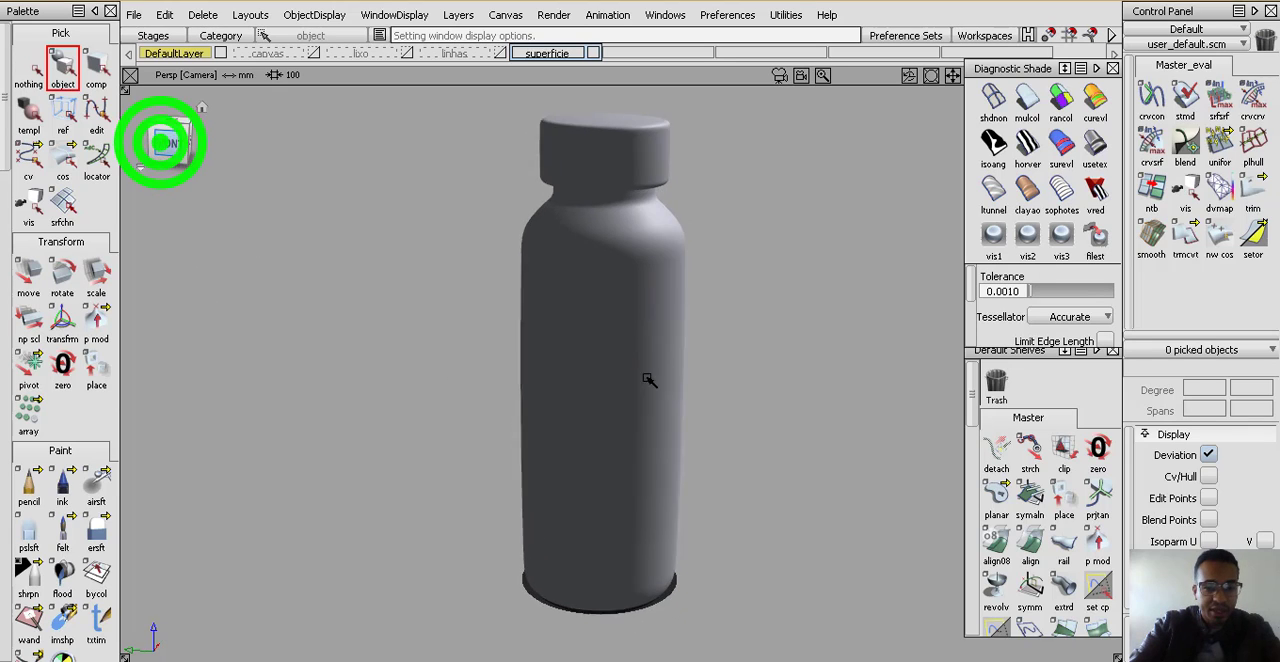
left_click(750, 523)
right_click_drag(751, 289, 724, 393, "alt+shift")
left_click_drag(714, 369, 651, 446, "alt+shift")
left_click(777, 440)
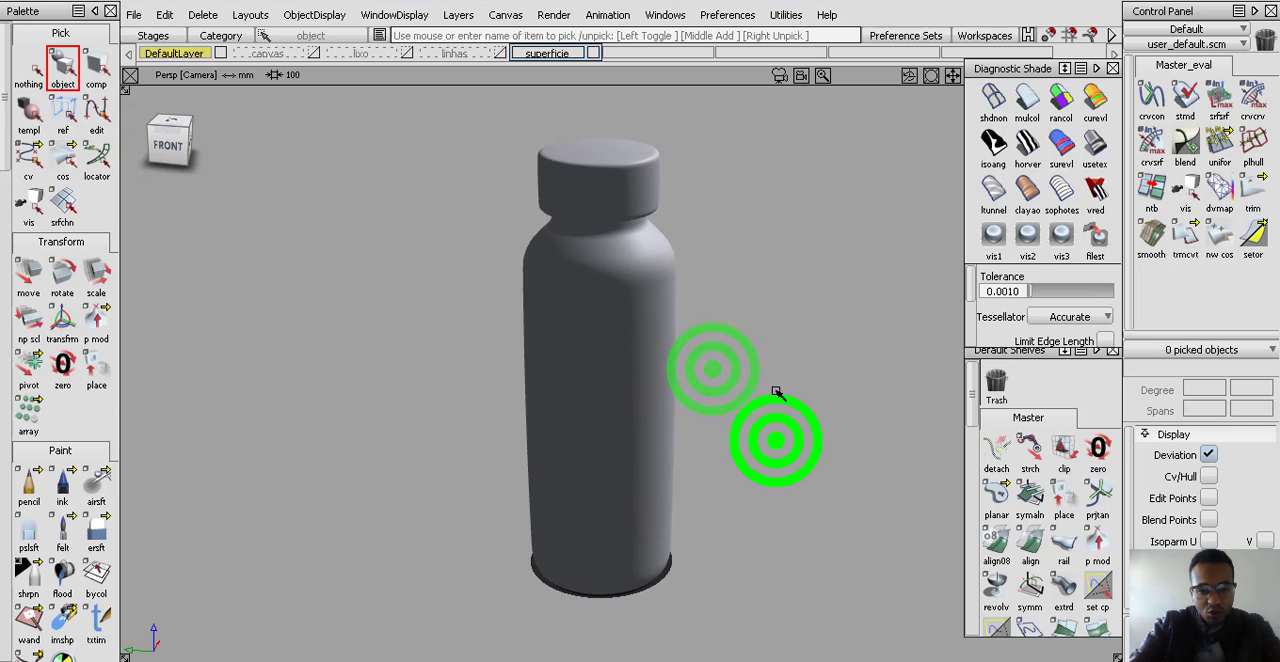
Display the marking menus holding the pick commands and the transform commands over the perspective window
left_click(763, 403)
left_click(756, 290, "ctrl+shift")
left_click_drag(756, 290, 766, 241, "ctrl+shift")
left_click_drag(774, 311, 747, 357, "alt+shift")
left_click(733, 343)
left_click(732, 264, "ctrl+shift")
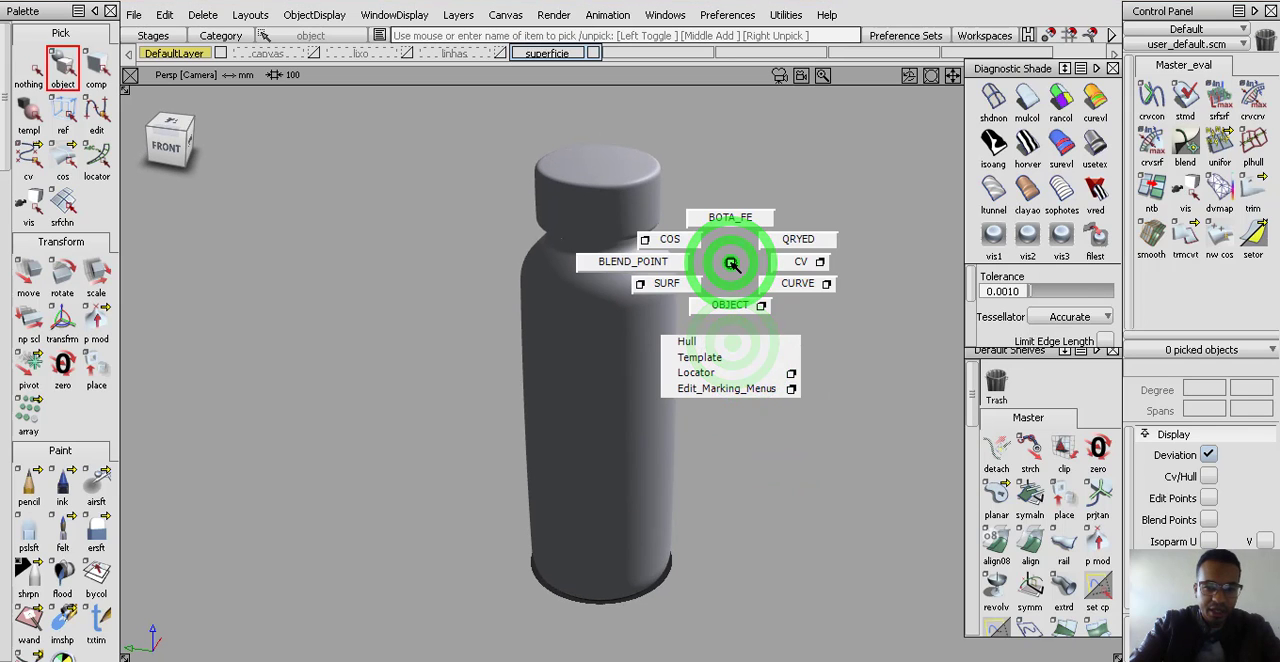
left_click_drag(760, 305, 708, 308, "alt+shift")
middle_click(754, 314, "ctrl+shift")
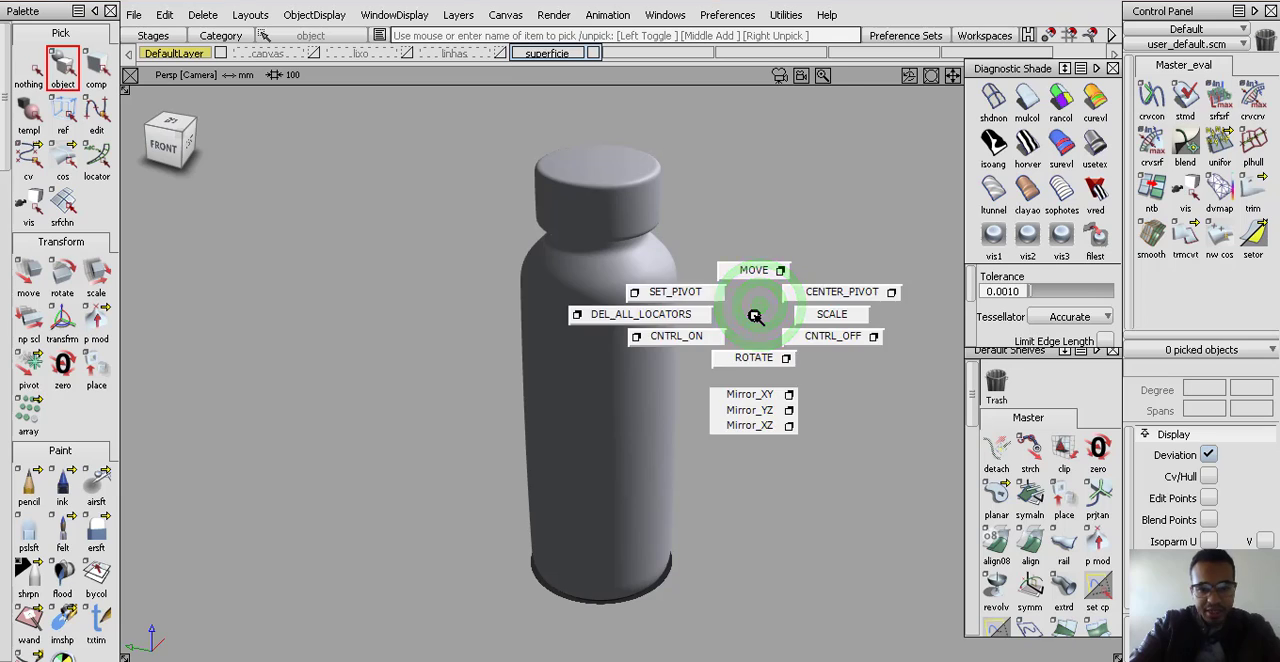
left_click(754, 316, "ctrl+shift")
right_click(754, 316, "ctrl+shift")
middle_click(754, 316, "ctrl+shift")
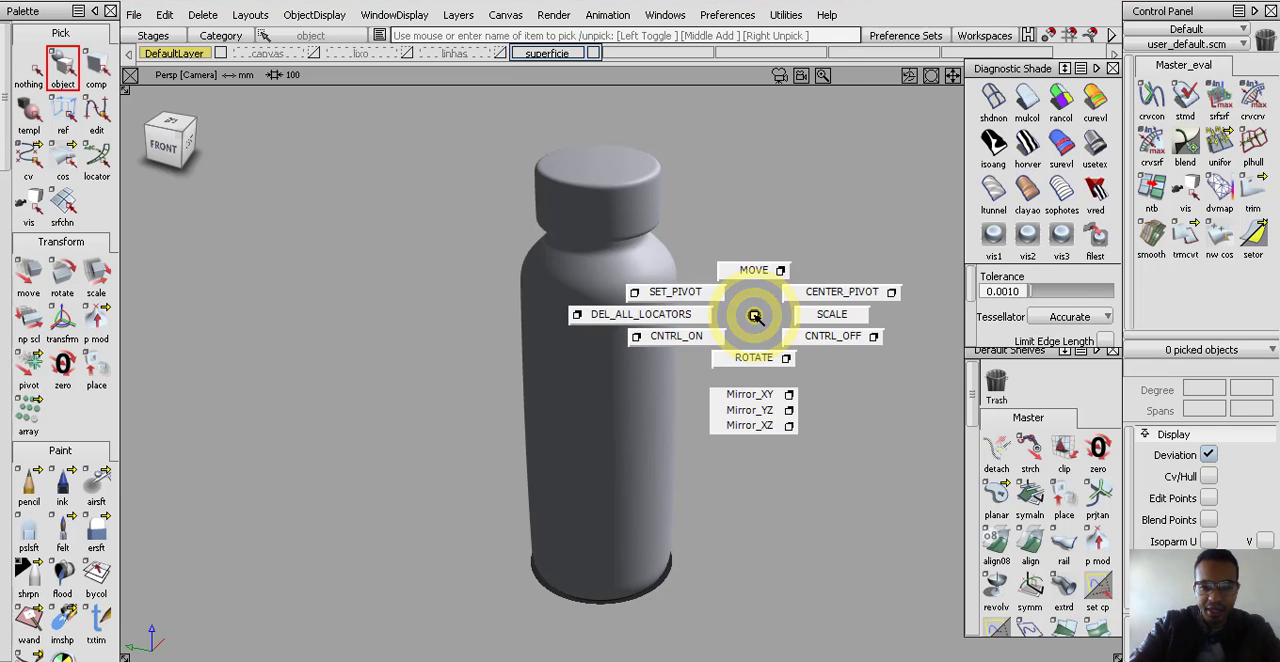
left_click(754, 316, "ctrl+shift")
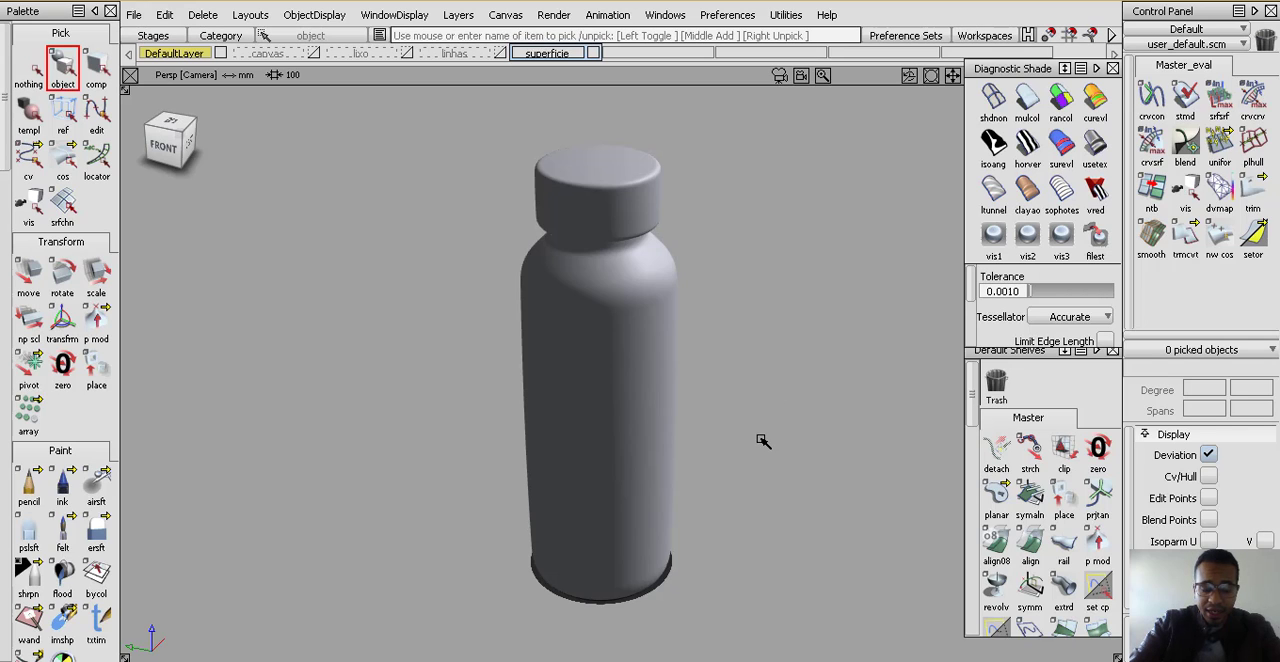
Show the model's wireframe again, pick the front shoulder patch of the bottle and turn on its control vertices
right_click_drag(699, 177, 754, 228, "ctrl+shift")
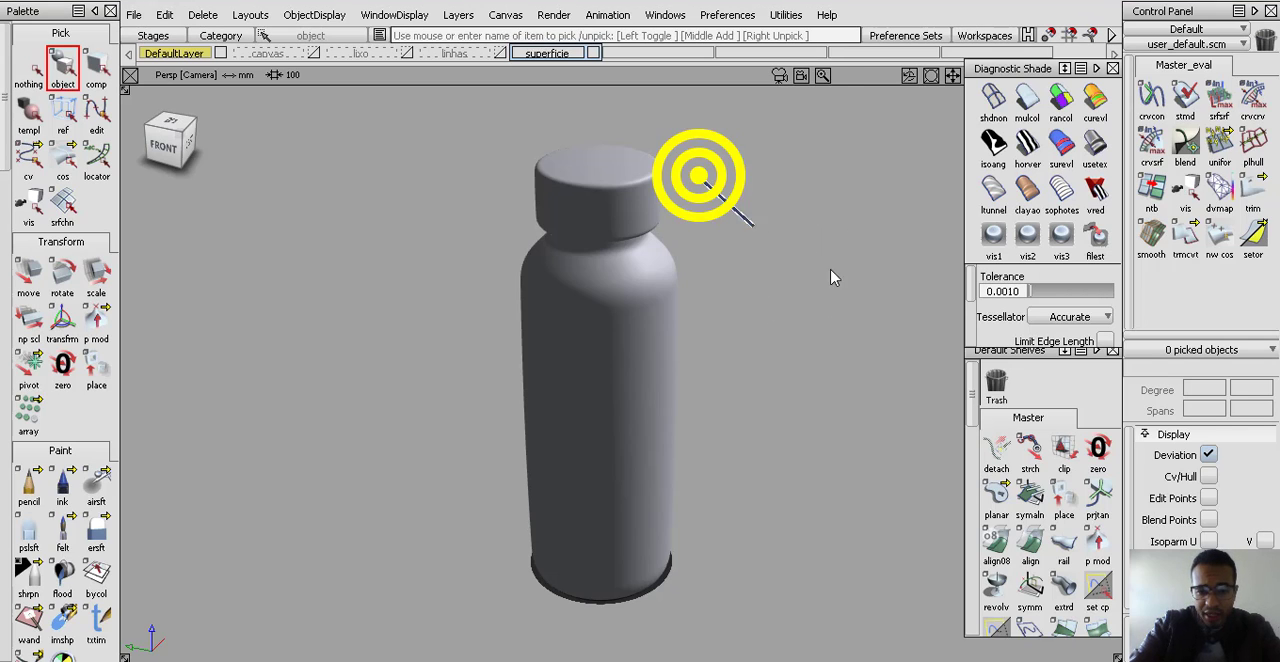
left_click_drag(668, 344, 728, 310, "alt+shift")
left_click_drag(728, 458, 735, 230, "alt+shift")
left_click(713, 212)
left_click(642, 277)
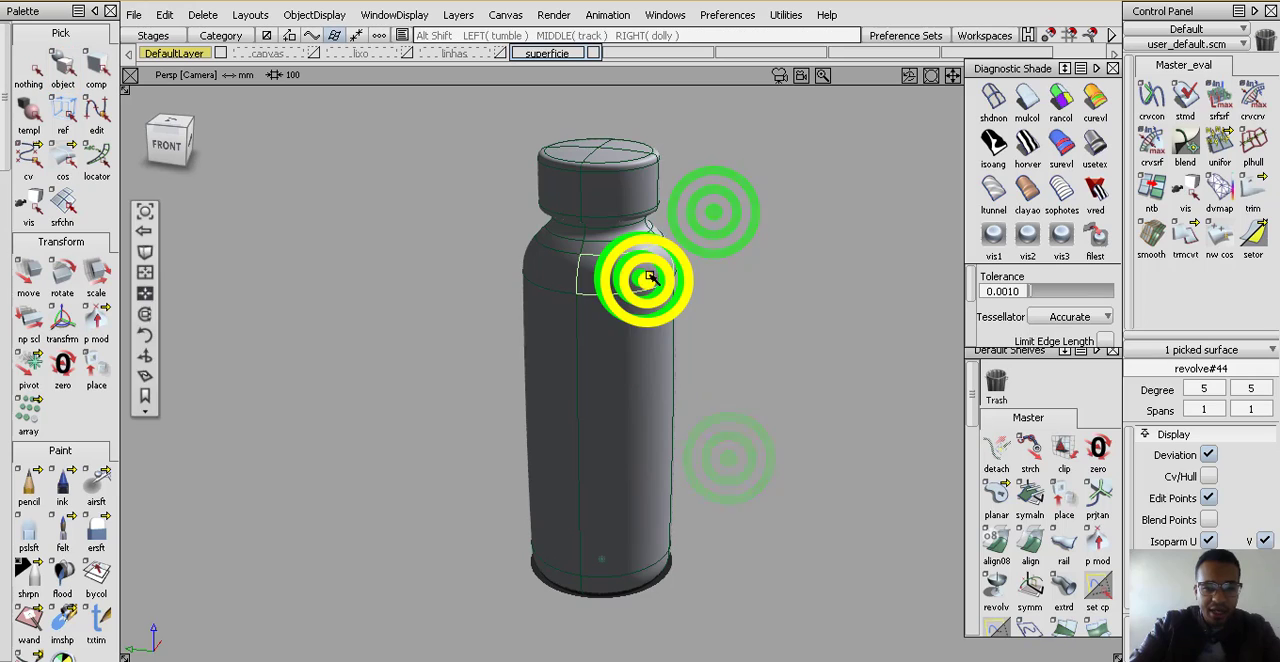
right_click_drag(648, 281, 686, 252, "alt+shift")
mouse_move(632, 292)
left_mouse_down("ctrl+shift")
mouse_move(614, 346)
mouse_move(646, 317)
mouse_move(646, 333)
left_mouse_up("ctrl+shift")
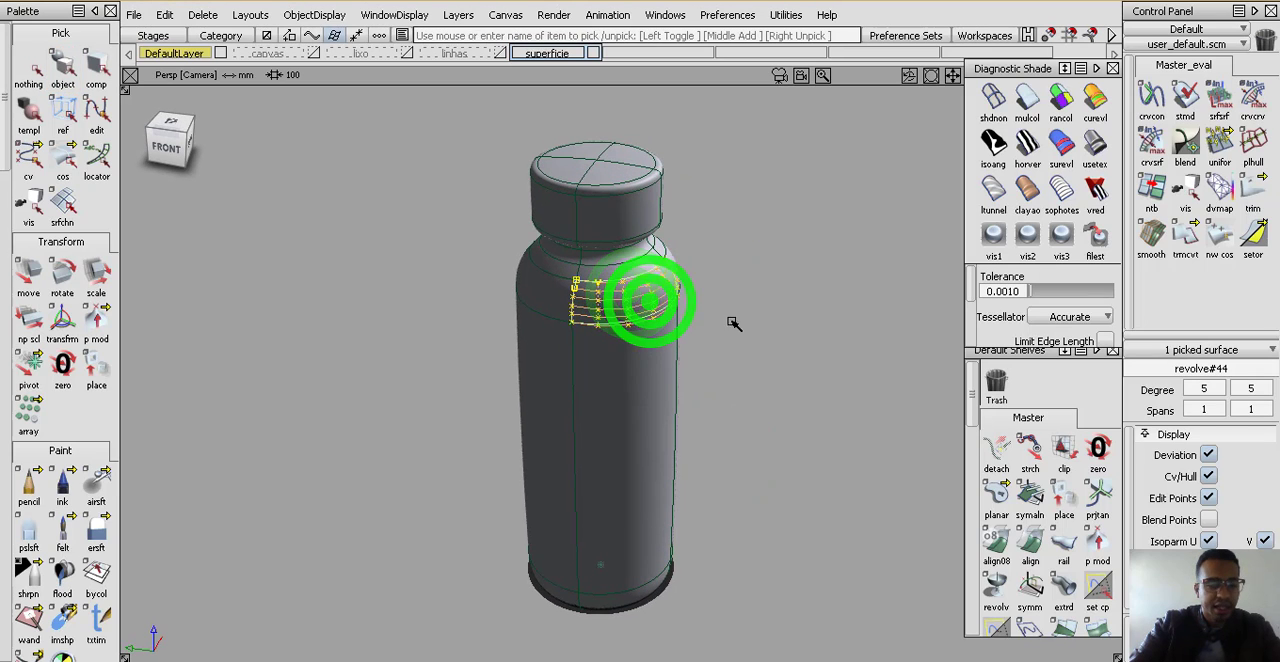
Pick the front body surface below the shoulder patch and turn on its control vertices
left_click_drag(715, 469, 717, 337, "ctrl+shift")
left_click(704, 356)
left_click(636, 368)
left_click_drag(636, 368, 641, 396, "ctrl+shift")
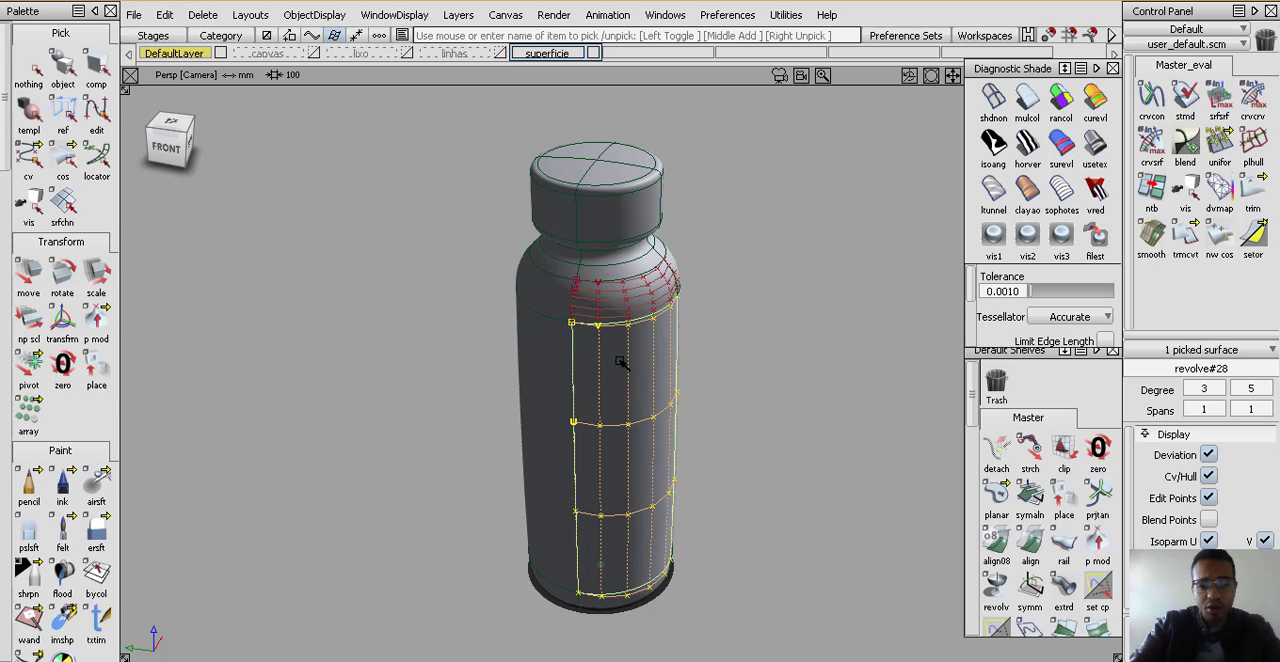
Switch the perspective window to orthographic projection and view the bottle from a raised front angle
left_click_drag(494, 346, 577, 329, "alt+shift")
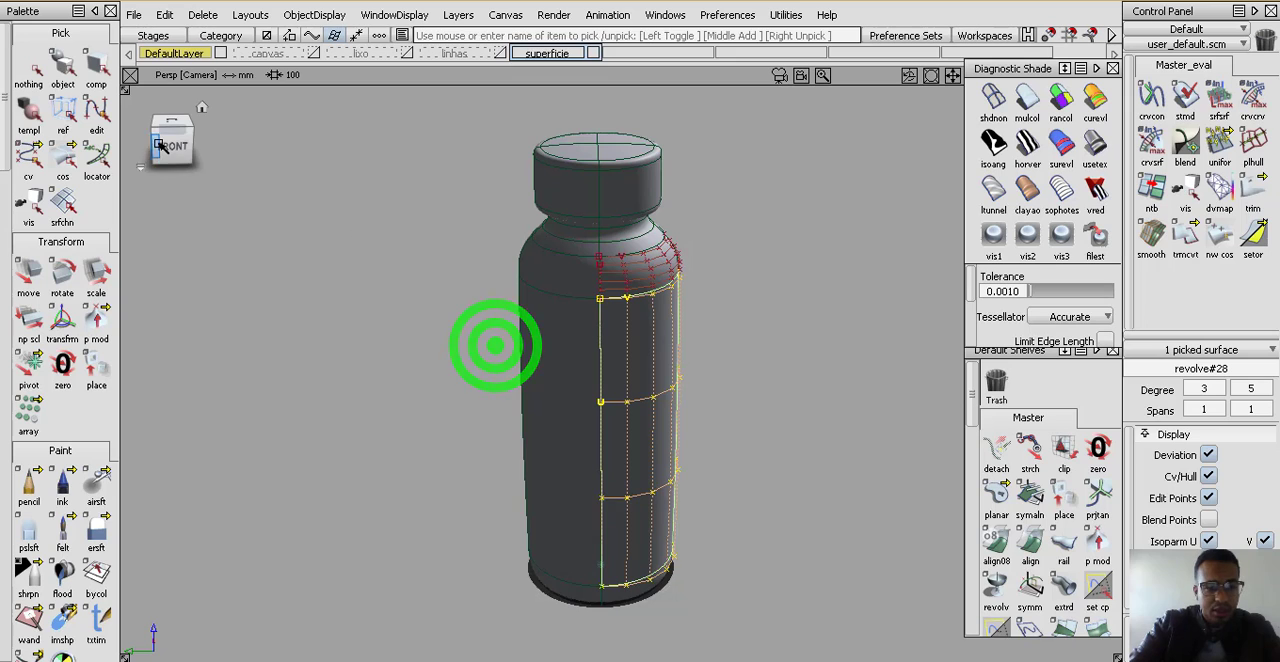
left_click(160, 143)
right_click_drag(770, 360, 769, 318, "alt+shift")
left_click_drag(720, 317, 640, 330, "alt+shift")
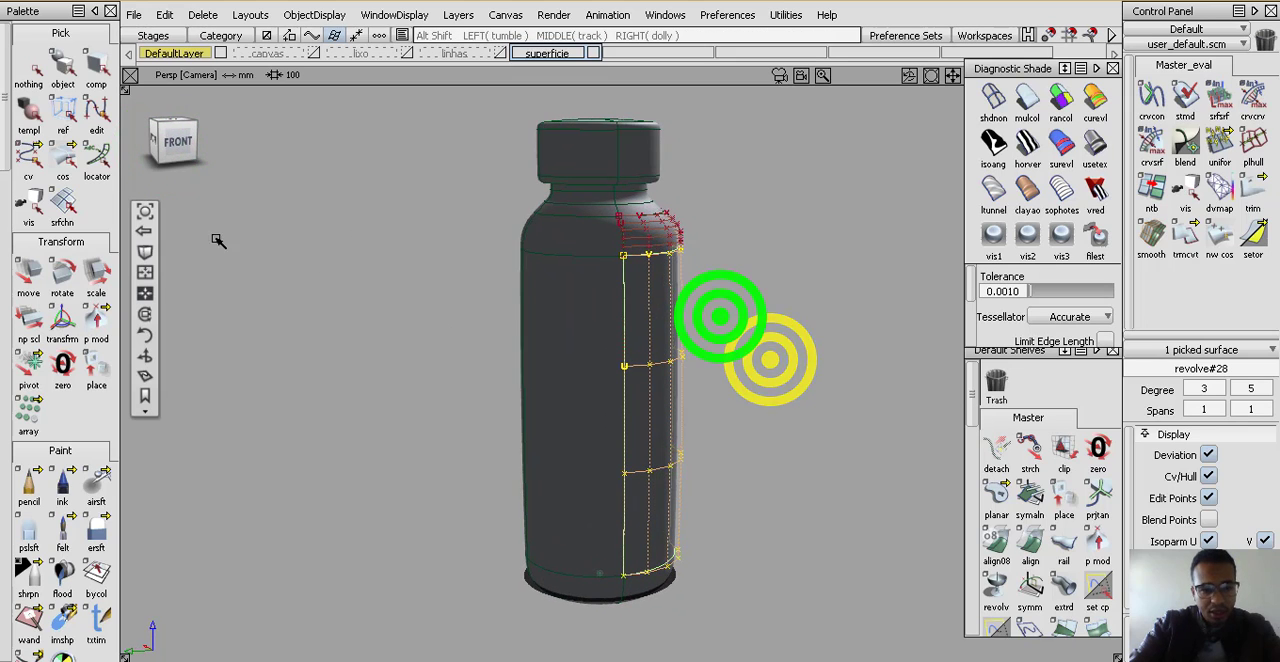
left_click(151, 253)
left_click_drag(735, 286, 614, 334, "alt+shift")
right_click_drag(610, 337, 614, 150, "alt+shift")
right_click_drag(677, 286, 680, 434, "alt+shift")
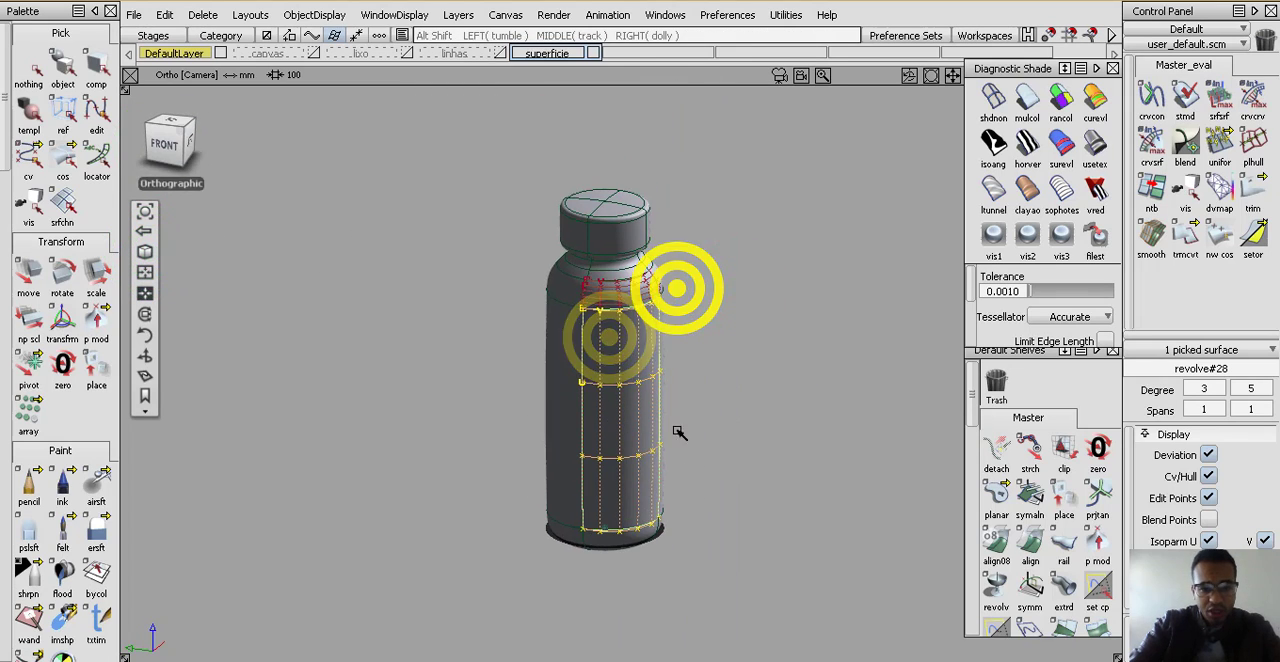
left_click_drag(693, 457, 703, 409, "ctrl+shift")
right_click_drag(696, 366, 697, 332, "alt+shift")
mouse_move(729, 460)
left_mouse_down("ctrl+shift")
mouse_move(757, 426)
mouse_move(757, 329)
left_mouse_up("ctrl+shift")
right_click_drag(799, 237, 799, 242, "ctrl+shift")
right_click_drag(799, 300, 808, 428)
left_click_drag(834, 449, 893, 412, "ctrl+shift")
left_click_drag(903, 407, 909, 350, "ctrl+shift")
right_click_drag(857, 335, 866, 286, "alt+shift")
left_click_drag(890, 463, 890, 395, "ctrl+shift")
left_click_drag(888, 269, 882, 270)
left_click(840, 340)
left_click_drag(882, 269, 898, 236, "ctrl+shift")
left_click(846, 171)
middle_click_drag(863, 266, 763, 268, "alt+shift")
middle_click_drag(785, 274, 862, 280)
right_click_drag(824, 206, 820, 400, "alt+shift")
left_click_drag(714, 489, 714, 306, "ctrl+shift")
left_click_drag(691, 457, 689, 345, "ctrl+shift")
mouse_move(651, 231)
left_mouse_down()
mouse_move(743, 294)
mouse_move(775, 300)
left_mouse_up()
left_click_drag(687, 245, 776, 350)
key("Delete")
key("Return")
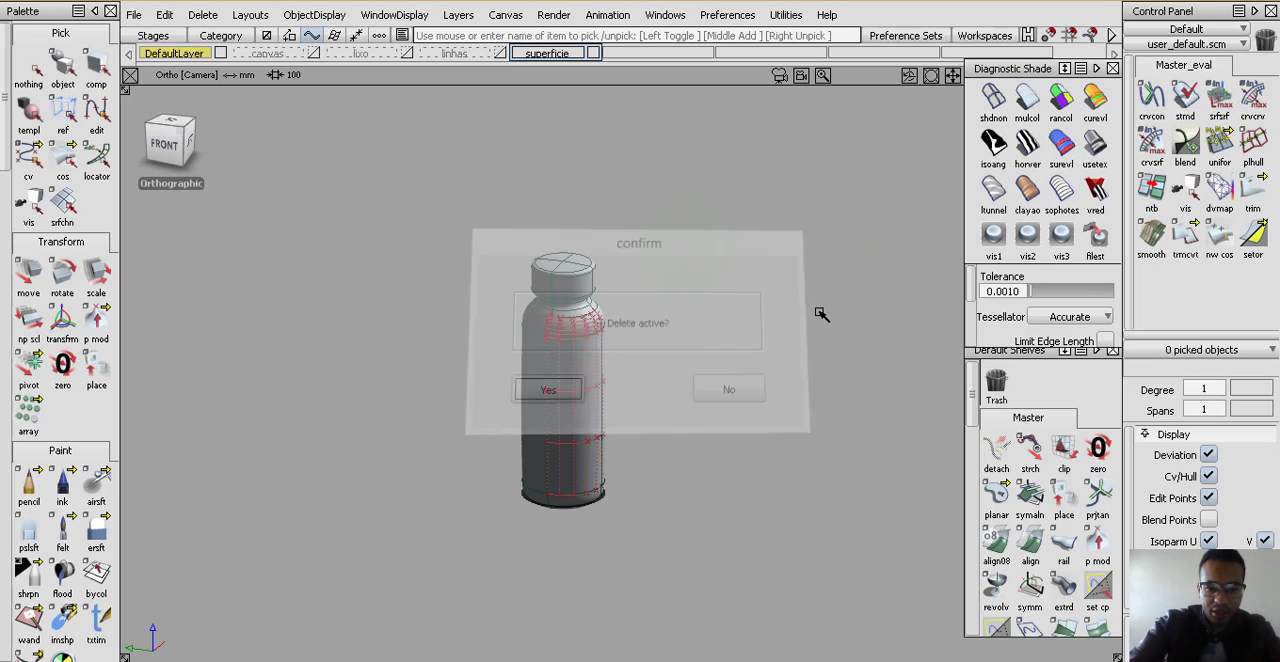
Pick the bottle's front shoulder patch and turn off its control vertices with CNTRL_OFF
right_click_drag(654, 349, 557, 430, "alt+shift")
middle_click_drag(561, 310, 622, 336, "alt+shift")
mouse_move(623, 324)
left_mouse_down("alt+shift")
mouse_move(629, 436)
mouse_move(661, 300)
left_mouse_up("alt+shift")
left_click_drag(664, 284, 614, 335, "ctrl+shift")
left_click(600, 321)
right_click_drag(595, 330, 646, 406, "ctrl+shift")
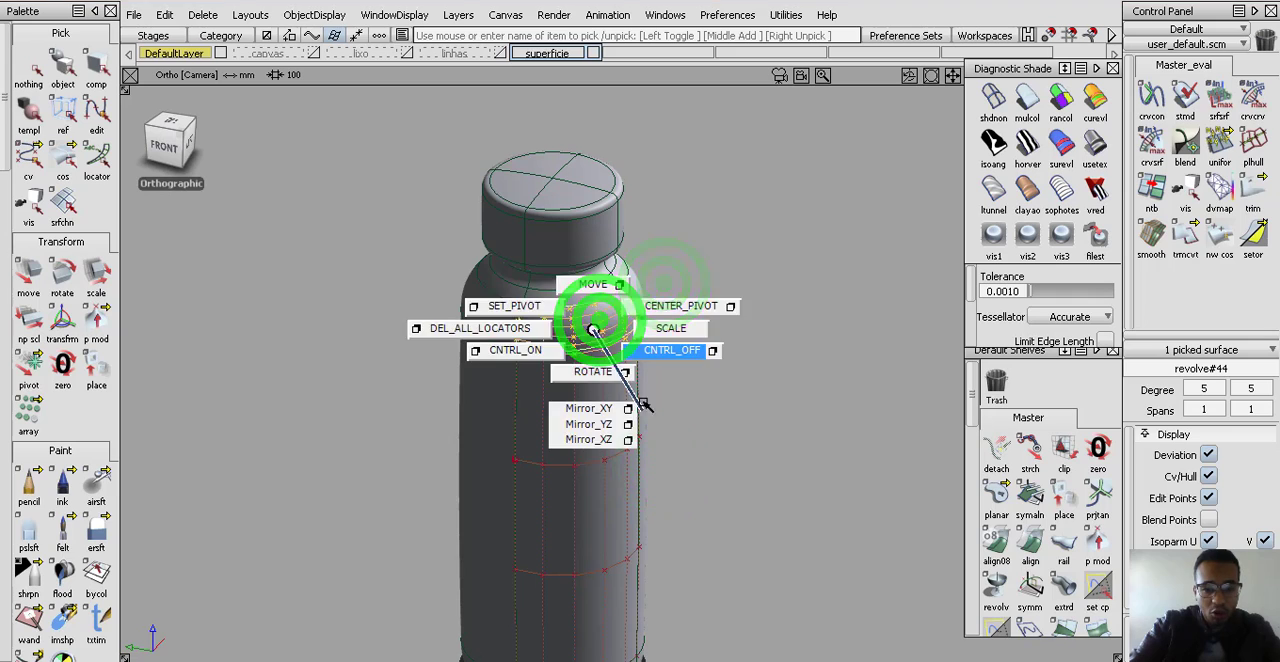
Pick the bottle's front body surface and turn off its control vertices
mouse_move(663, 494)
left_mouse_down("ctrl+shift")
mouse_move(663, 337)
mouse_move(584, 394)
left_mouse_up("ctrl+shift")
left_click(580, 388)
left_click_drag(607, 443, 618, 290, "ctrl+shift")
right_click_drag(621, 269, 613, 392, "ctrl+shift")
left_click_drag(611, 403, 570, 444, "ctrl+shift")
right_click_drag(617, 481, 615, 418, "alt+shift")
left_click_drag(618, 416, 694, 382, "alt+shift")
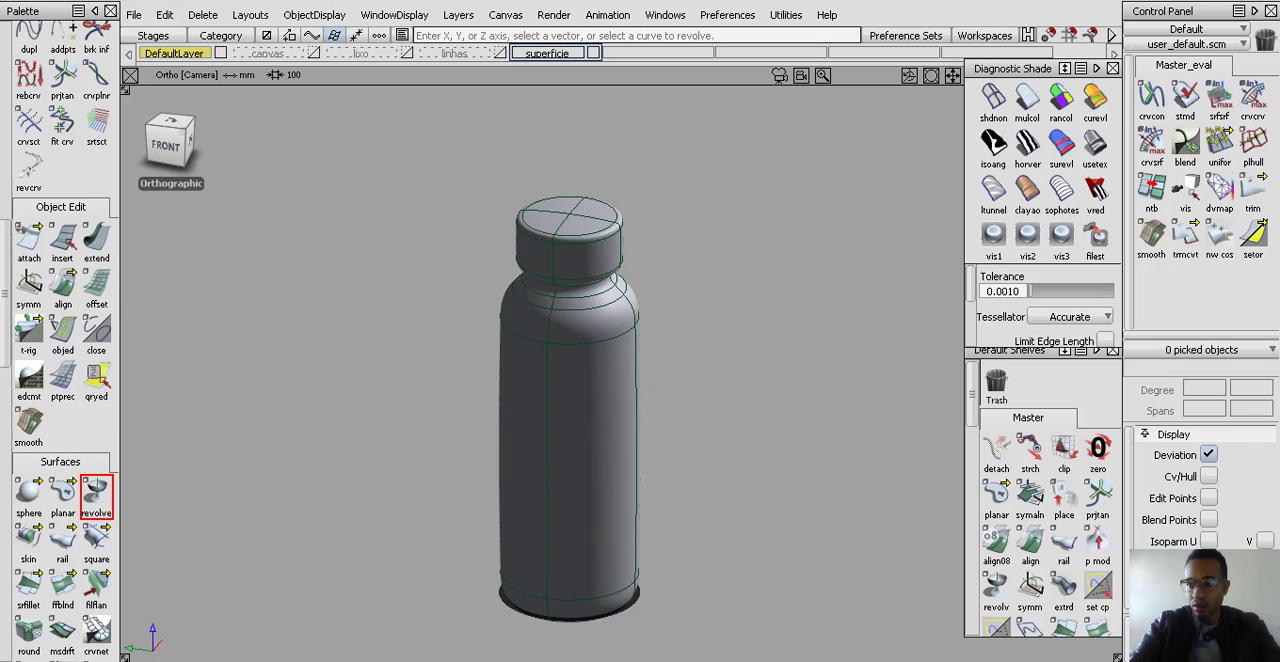
Close the bottle model by starting a new empty scene
right_click_drag(623, 351, 626, 335, "alt+shift")
left_click_drag(626, 335, 623, 364, "alt+shift")
left_click_drag(623, 246, 617, 243, "alt+shift")
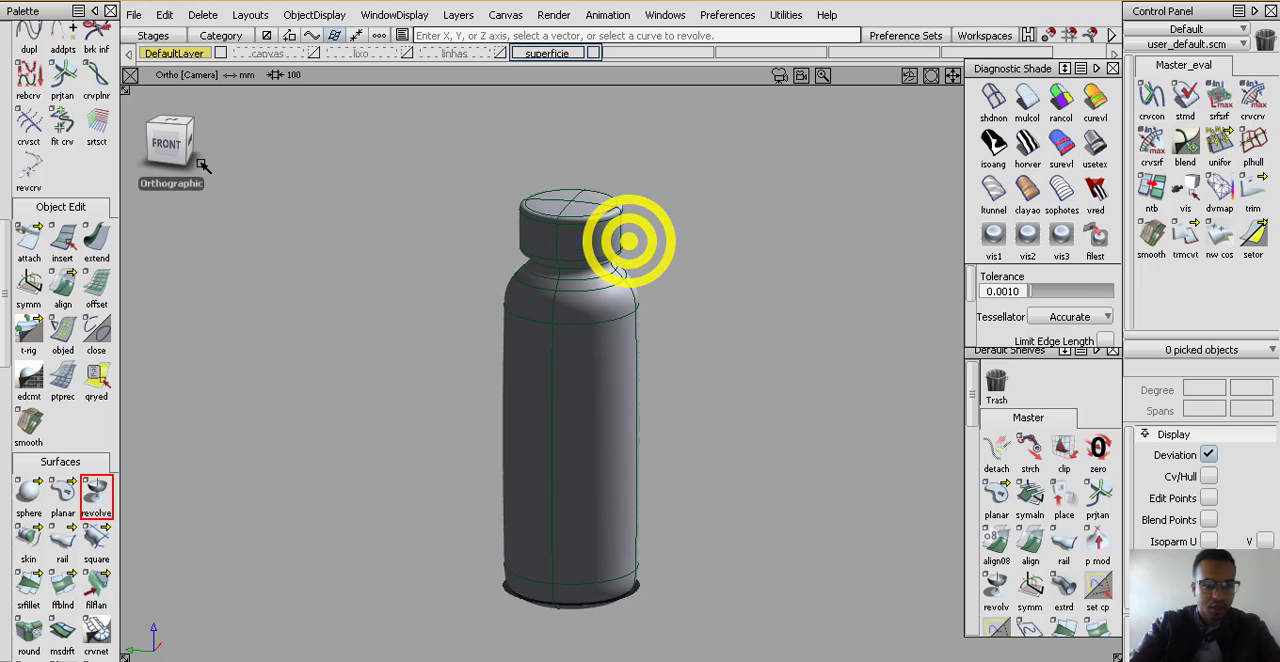
left_click(148, 33)
left_click(172, 124)
left_click_drag(407, 158, 449, 215, "alt+shift")
Look at the empty grid from the front and from a tumbled orthographic angle
left_click_drag(620, 300, 567, 404, "ctrl+shift")
right_click_drag(567, 404, 576, 404, "alt+shift")
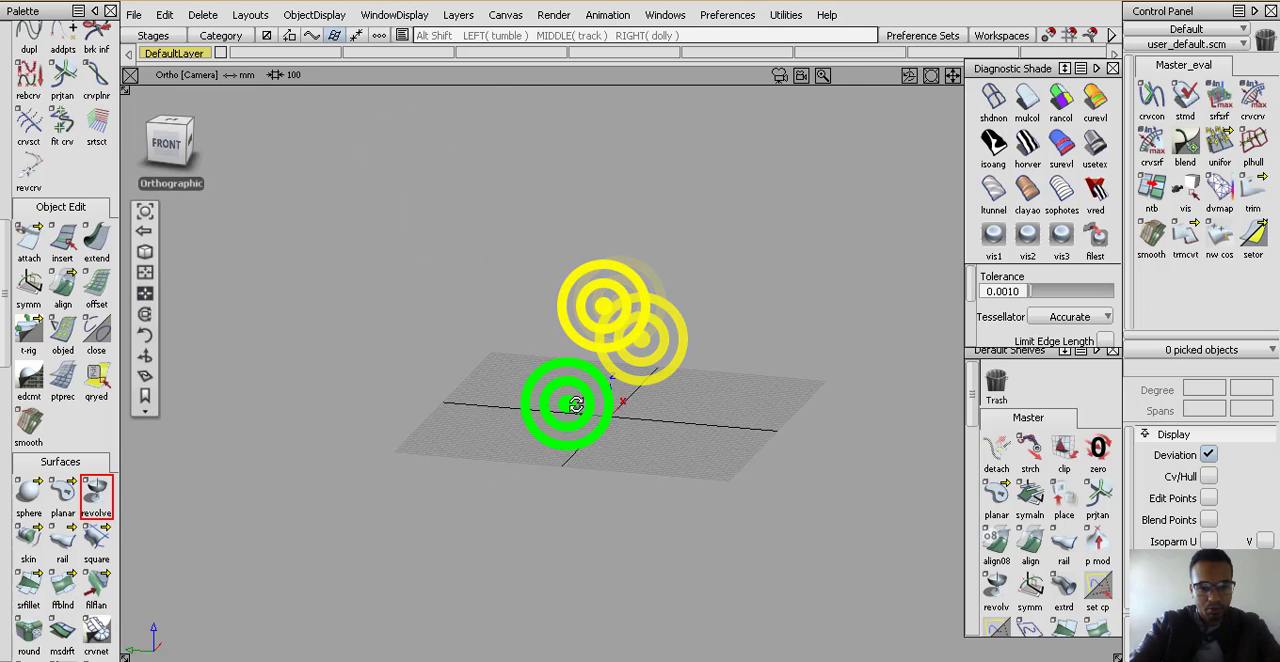
left_click(170, 141)
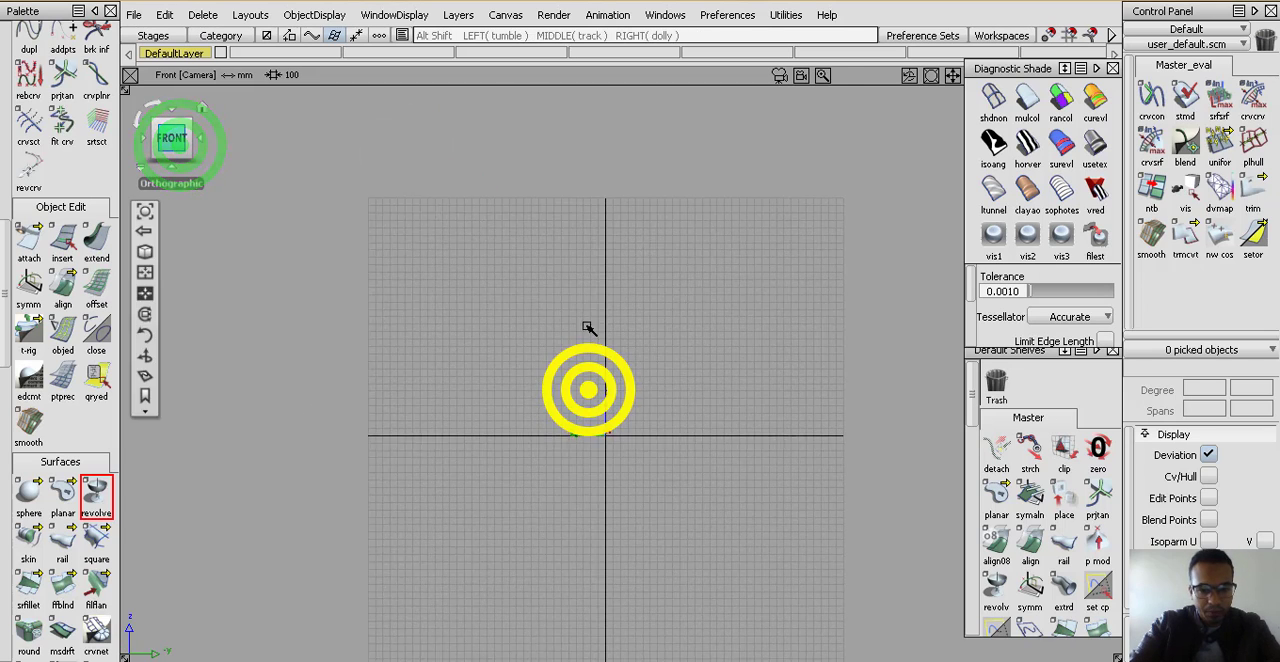
right_click_drag(588, 328, 588, 322, "alt+shift")
right_click_drag(386, 229, 407, 355, "alt+shift")
left_click_drag(423, 351, 636, 397, "alt+shift")
right_click_drag(635, 394, 474, 321, "alt+shift")
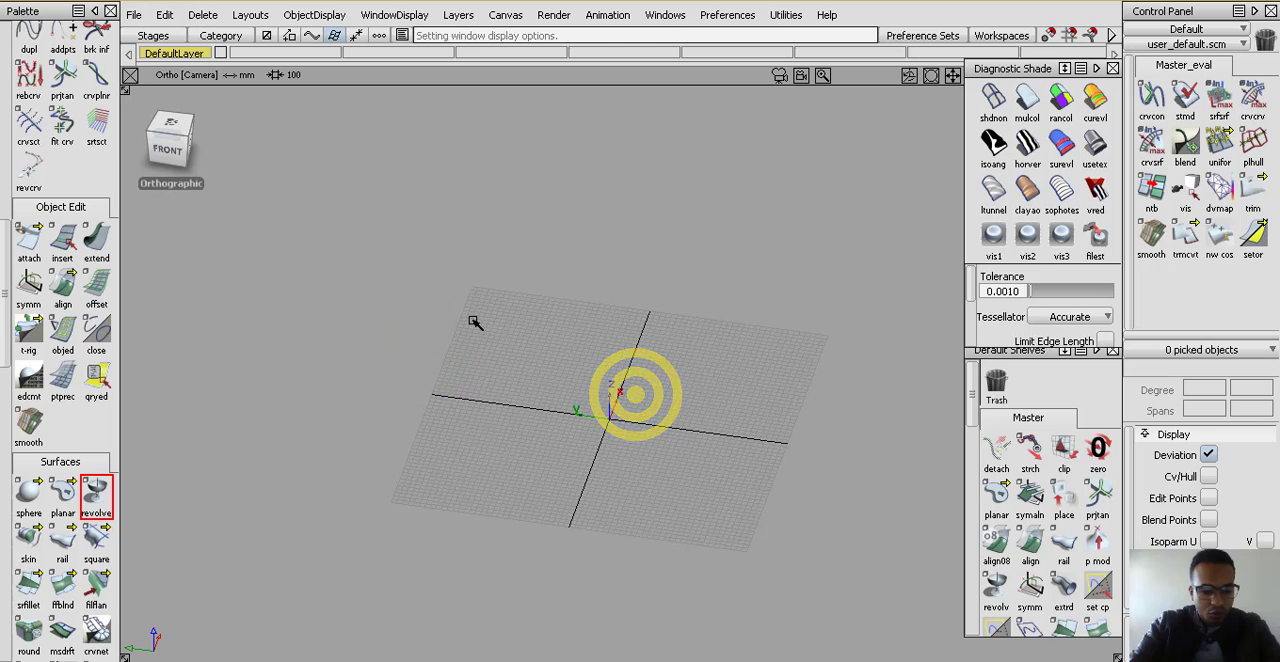
Set the window to the orthographic front view, enlarged on the grid area above the origin
left_click(145, 250)
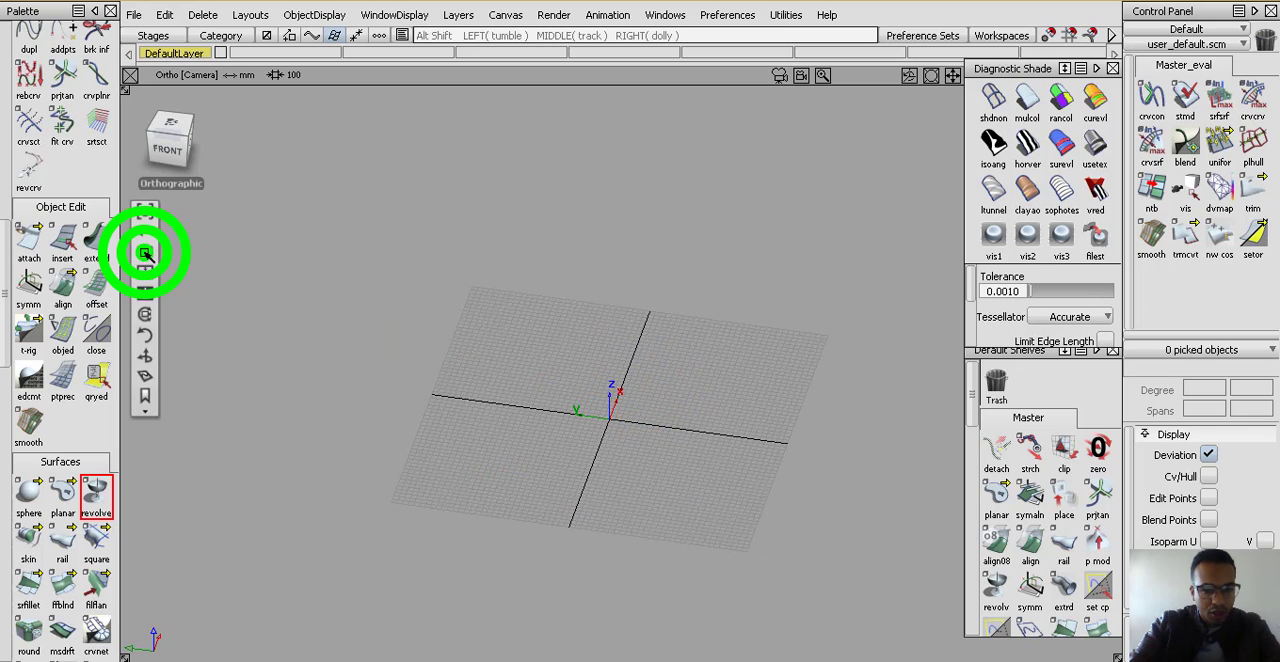
left_click_drag(406, 420, 529, 375)
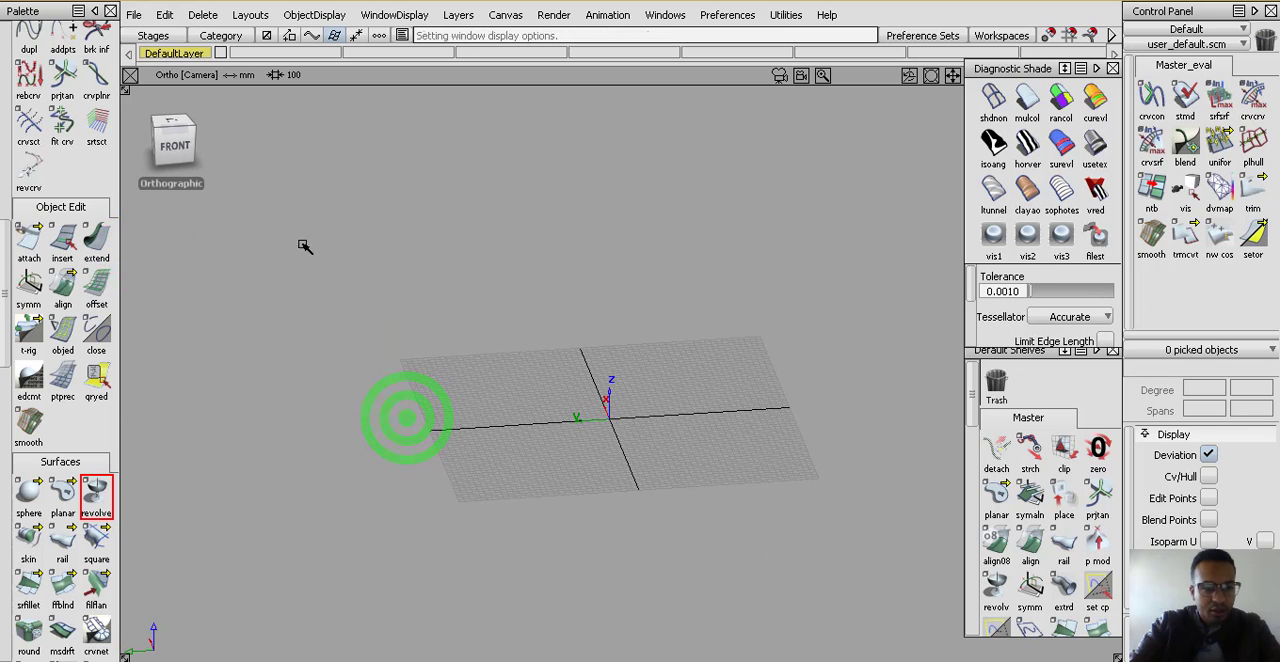
left_click(182, 148)
right_click_drag(694, 401, 722, 178, "alt+shift")
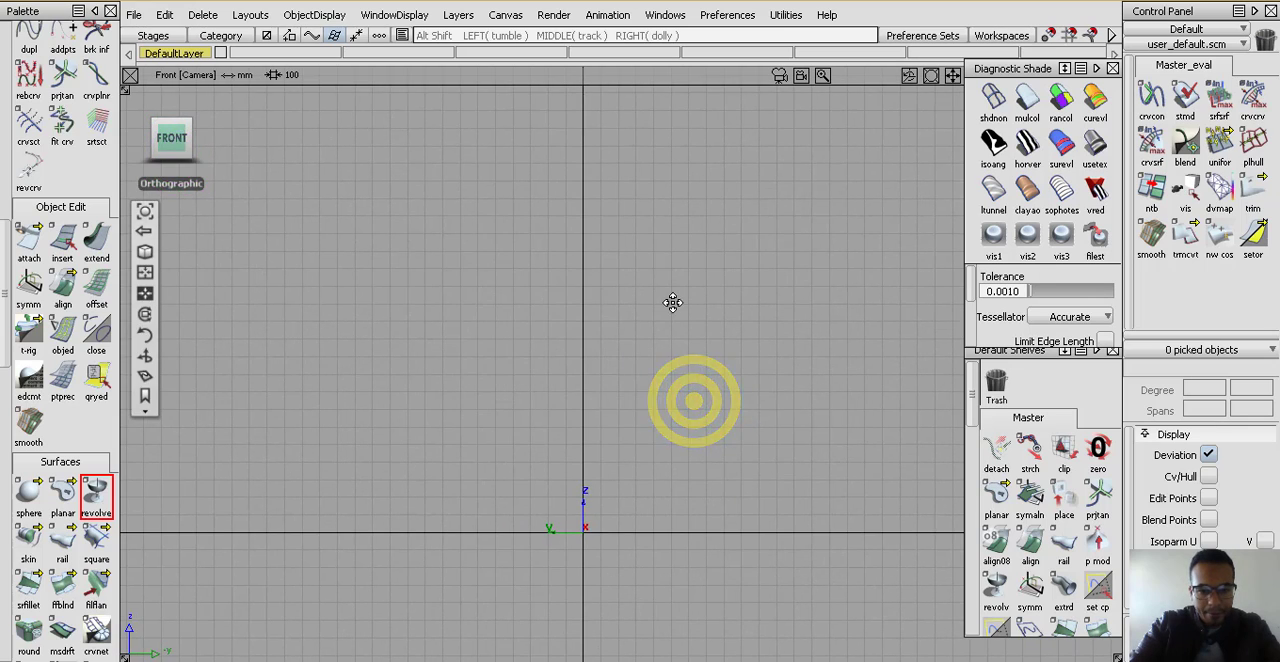
middle_click_drag(673, 302, 674, 248, "alt+shift")
mouse_move(672, 363)
right_mouse_down("alt+shift")
mouse_move(672, 352)
mouse_move(680, 374)
right_mouse_up("alt+shift")
middle_click_drag(680, 374, 672, 518, "alt+shift")
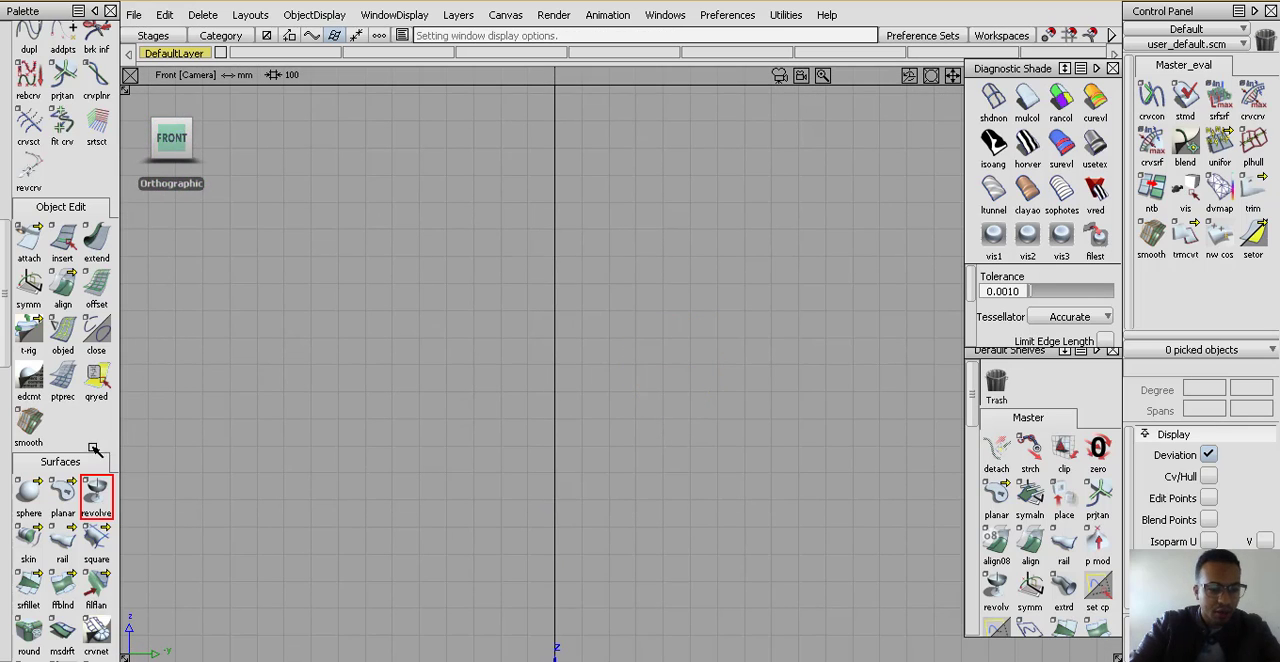
Draw a vertical two-point edit point curve beside the Z axis in the front view
scroll(66, 482, "down", 9)
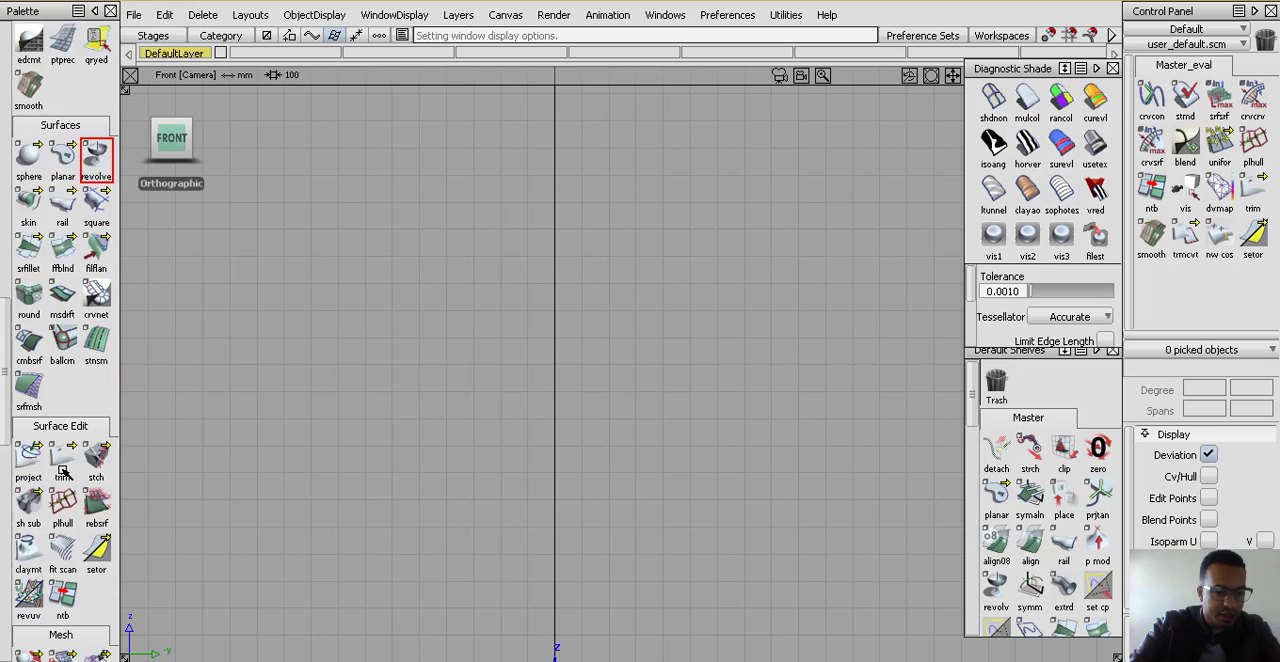
scroll(66, 460, "up", 8)
scroll(66, 460, "up", 8)
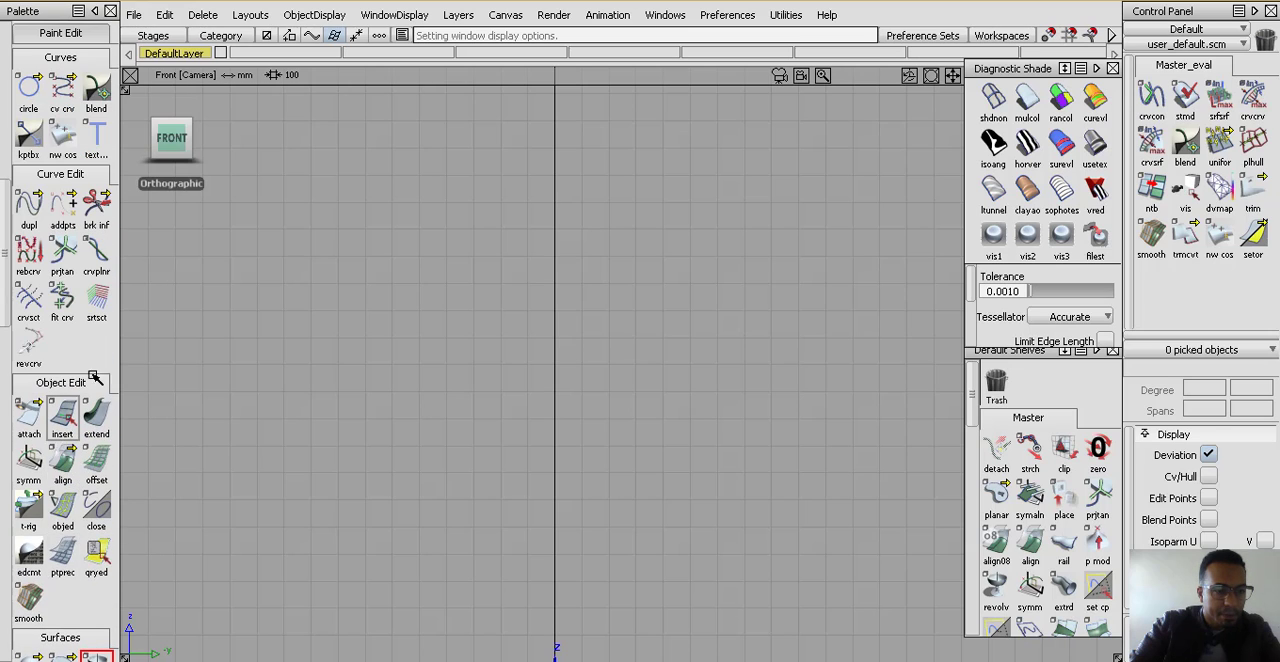
scroll(90, 300, "up", 5)
left_click(64, 222)
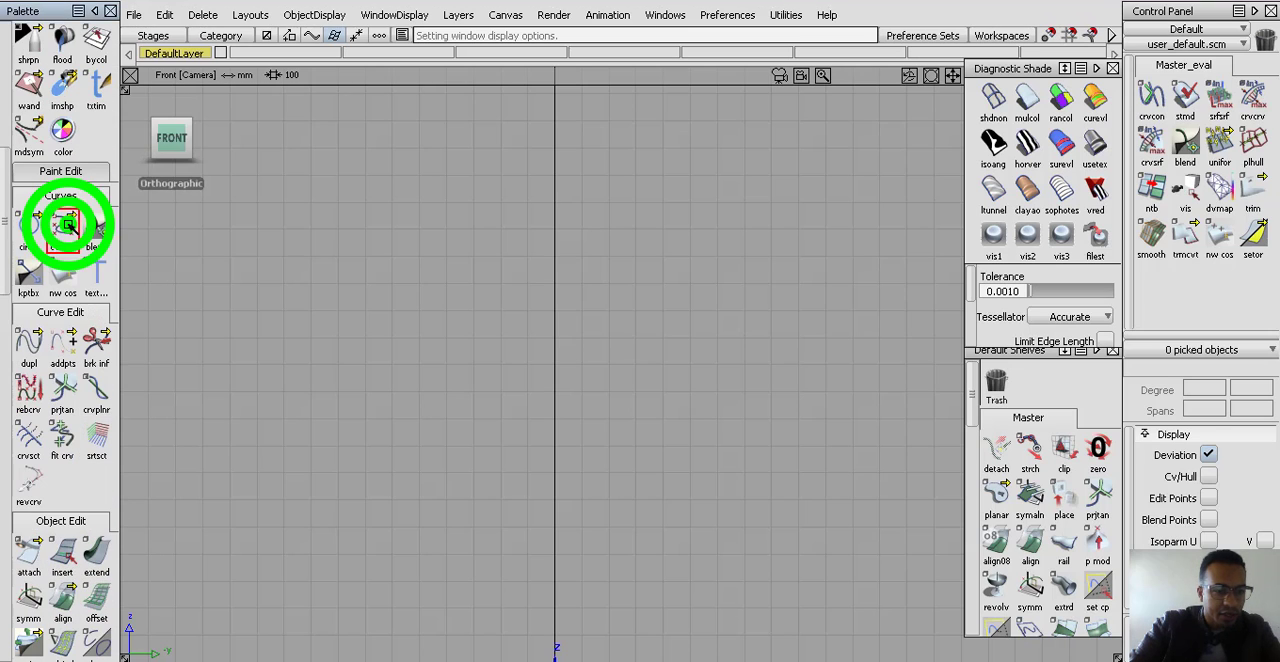
left_click(131, 225)
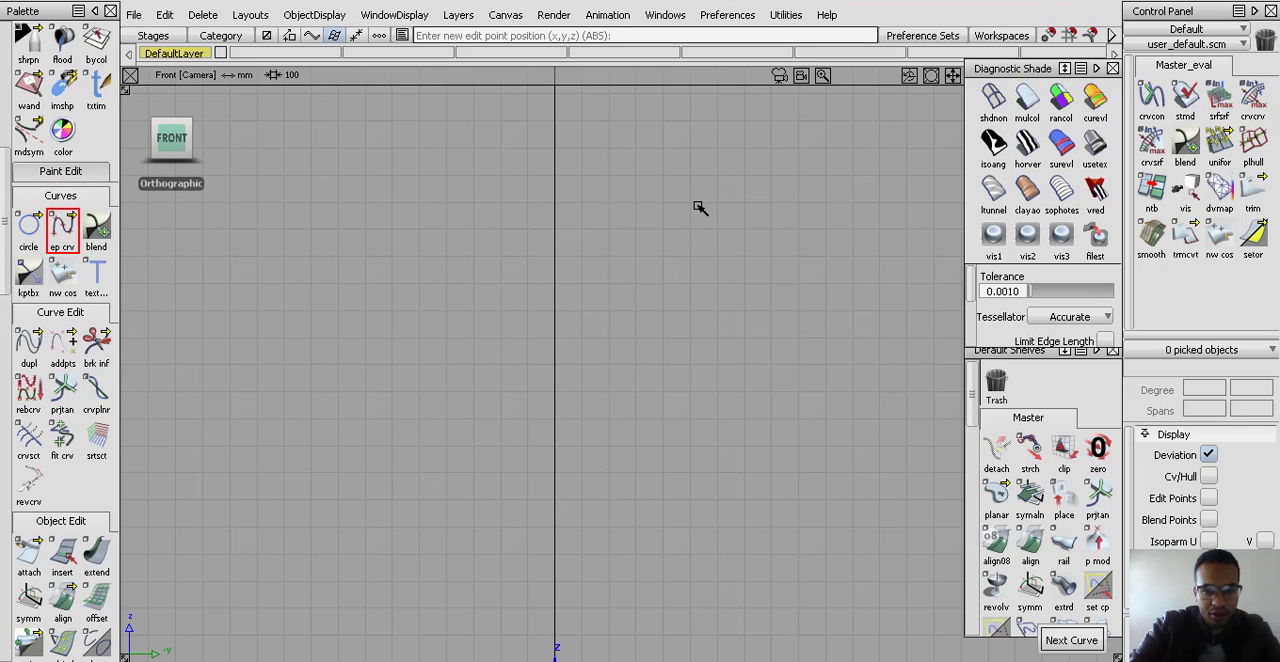
left_click(698, 206)
left_click(698, 406)
left_click(742, 543)
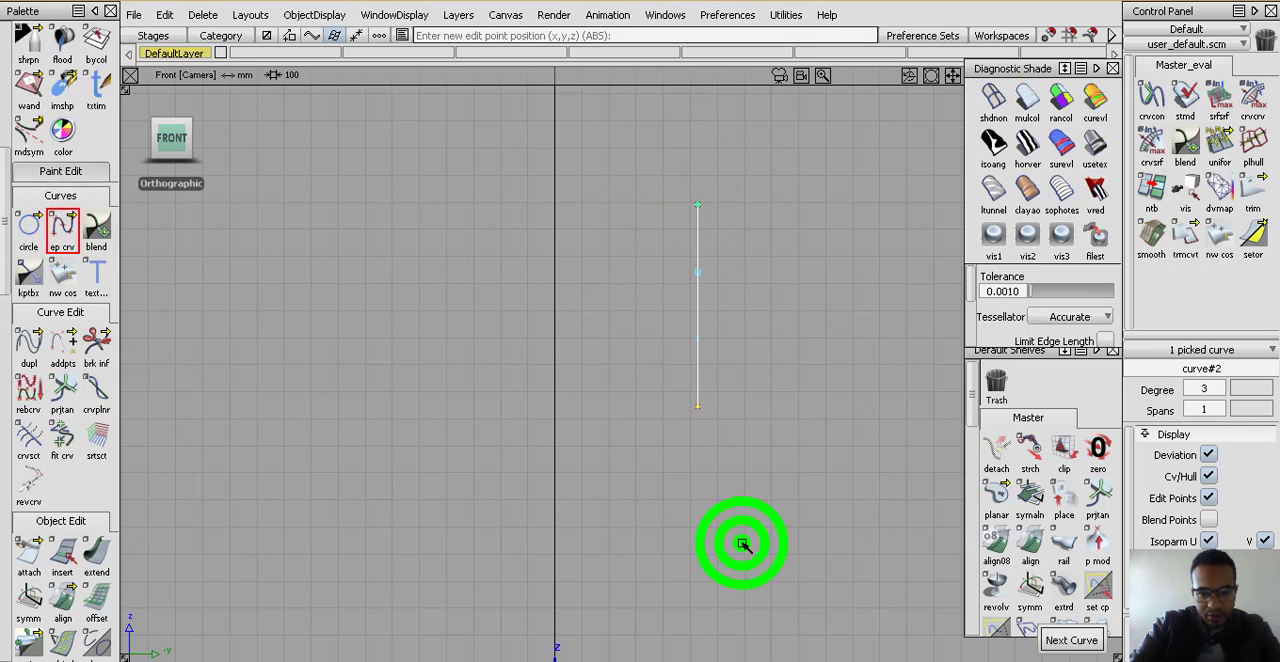
Move the curve's two middle control vertices away from the Z axis so the curve bows outward
left_click_drag(742, 543, 732, 420, "ctrl+shift")
right_click_drag(739, 354, 755, 311, "alt+shift")
middle_click_drag(755, 311, 703, 394, "alt+shift")
left_click_drag(707, 482, 750, 420, "ctrl+shift")
left_click_drag(746, 351, 606, 405)
right_click_drag(691, 353, 734, 461, "alt+shift")
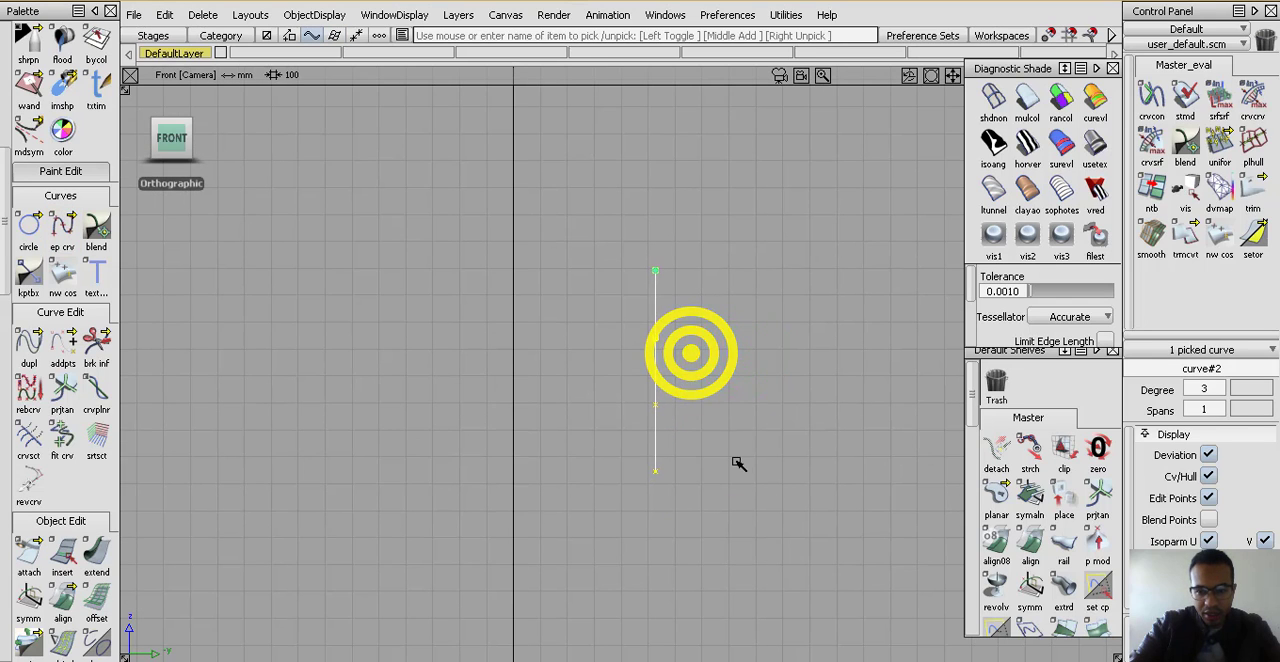
left_click_drag(734, 446, 663, 394, "ctrl+shift")
left_click_drag(628, 316, 692, 422)
middle_click_drag(701, 380, 711, 382)
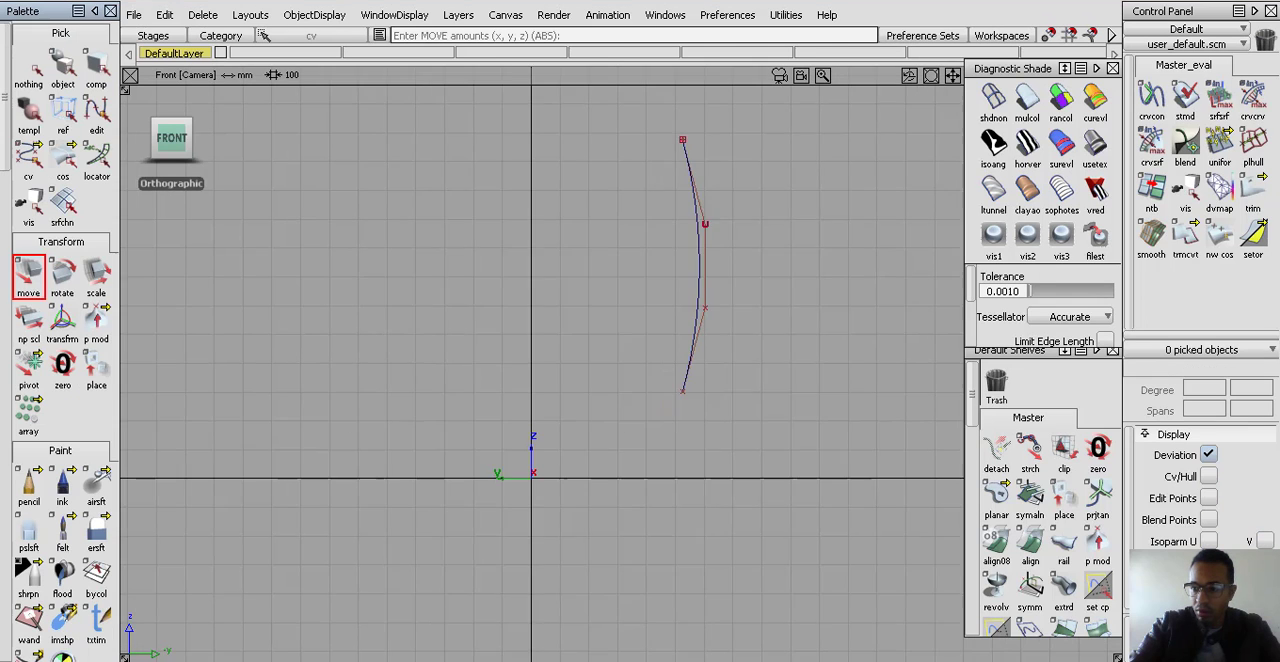
Pick the bowed curve and revolve it 360 degrees about its local Z axis with 4 segments
right_click_drag(773, 280, 745, 376, "alt+shift")
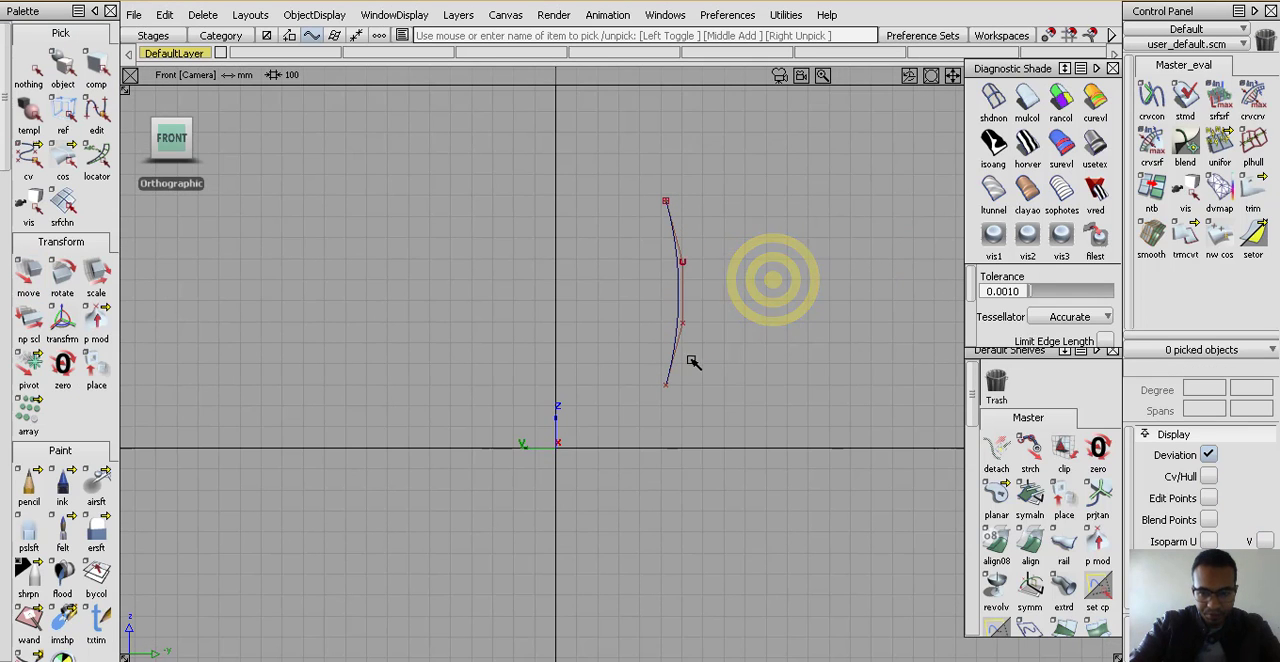
middle_click_drag(687, 355, 686, 372, "alt+shift")
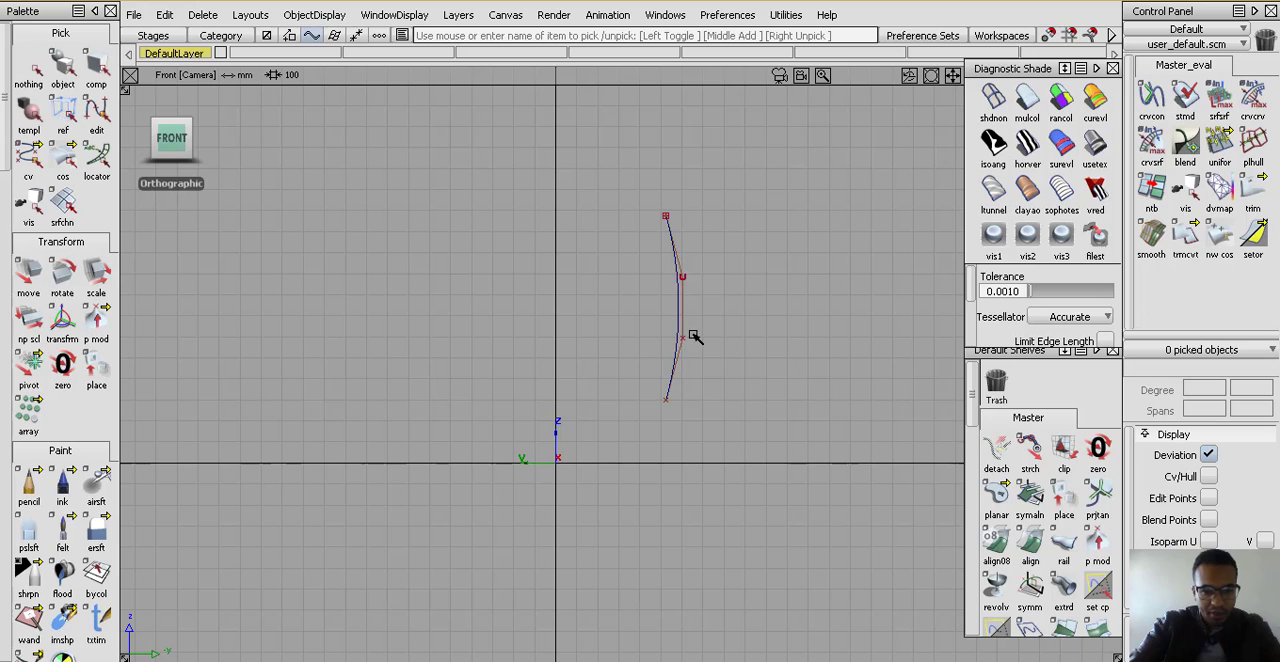
left_click(55, 72)
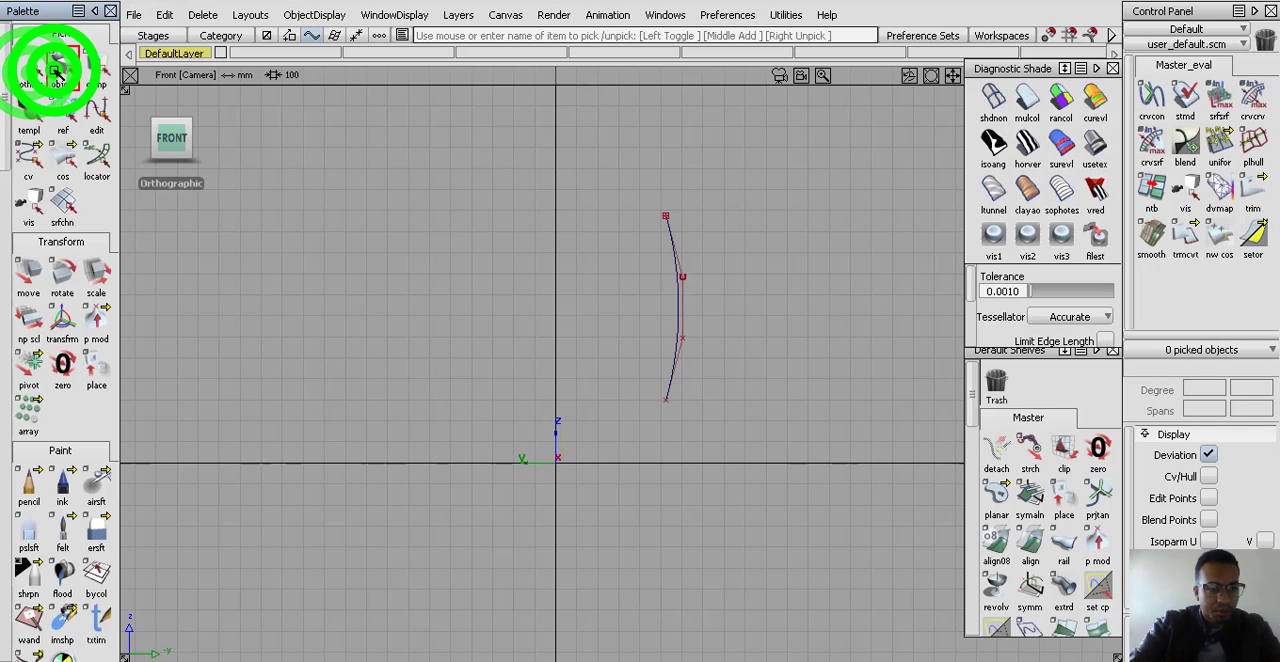
left_click(647, 310)
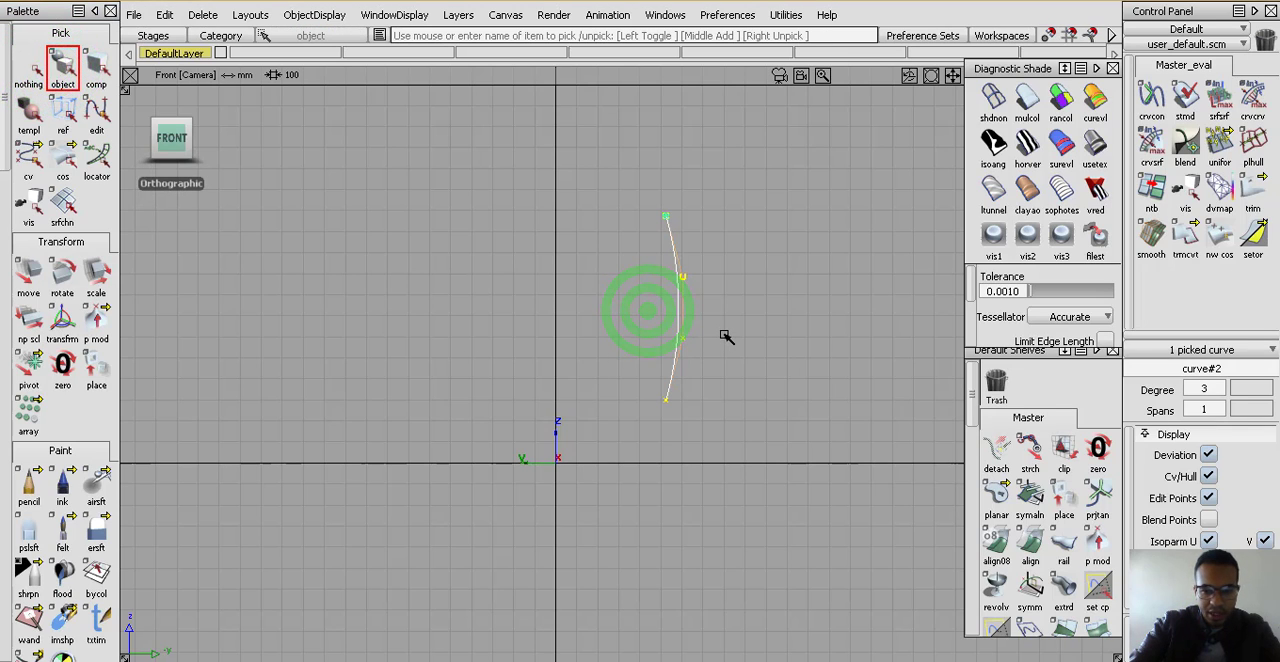
scroll(35, 390, "down", 10)
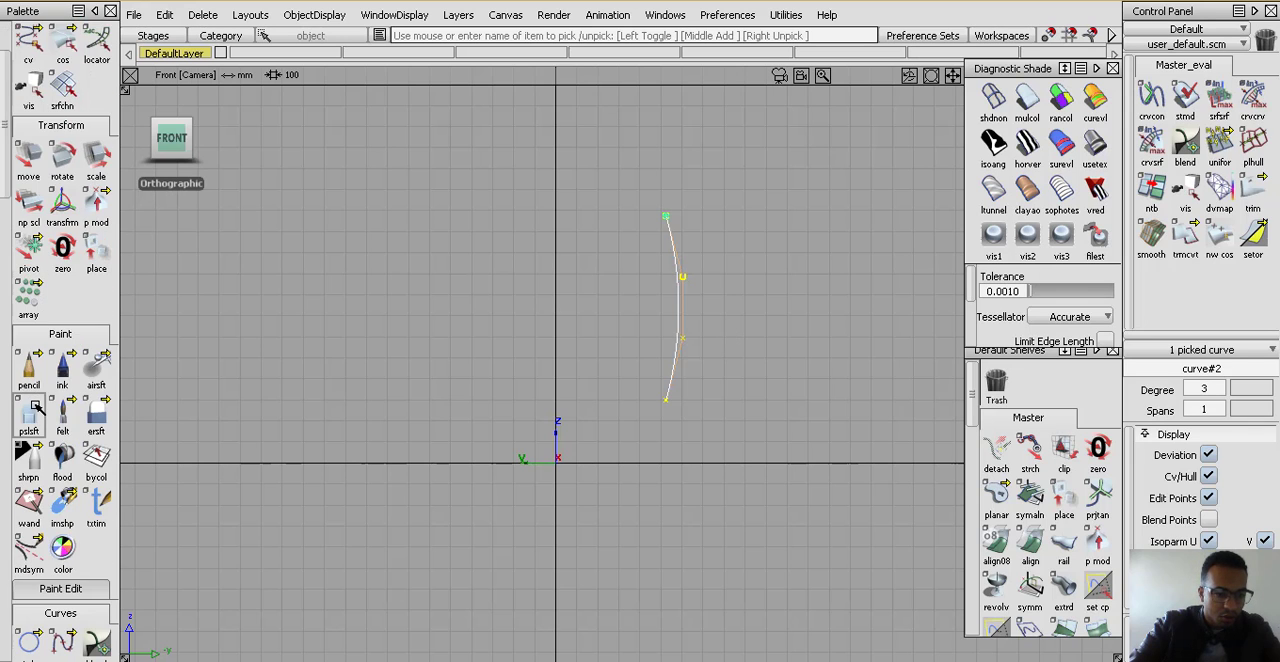
scroll(33, 410, "down", 7)
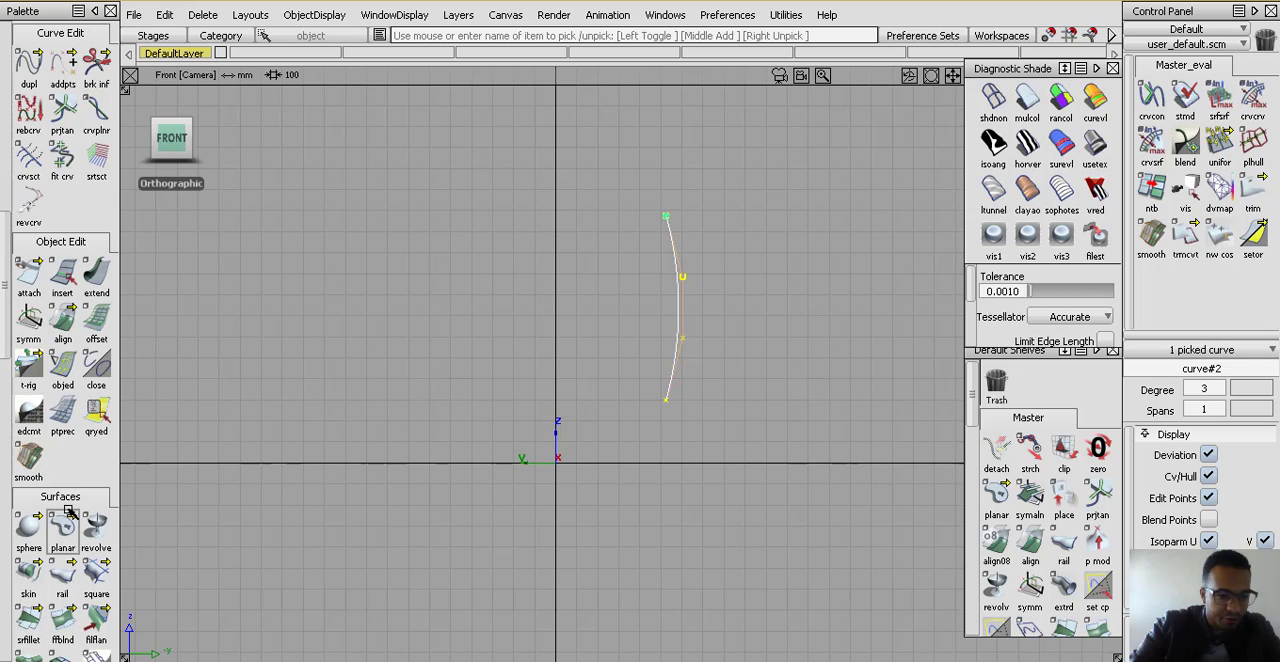
scroll(70, 512, "down", 1)
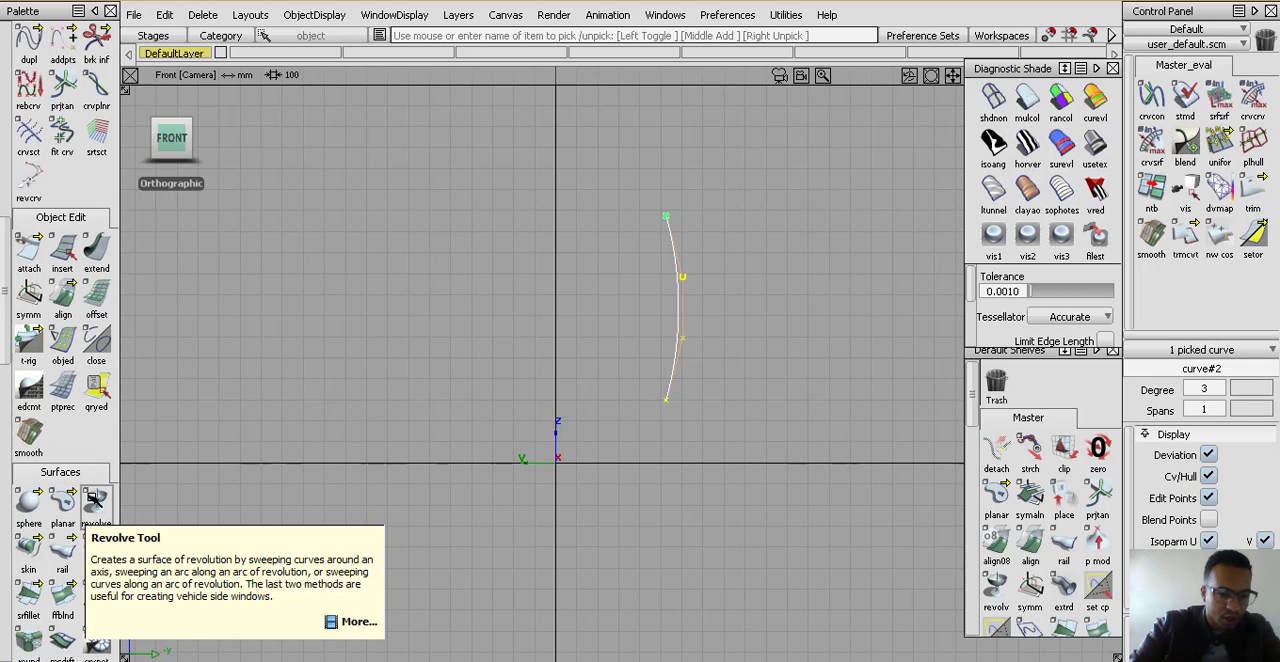
left_click(93, 497)
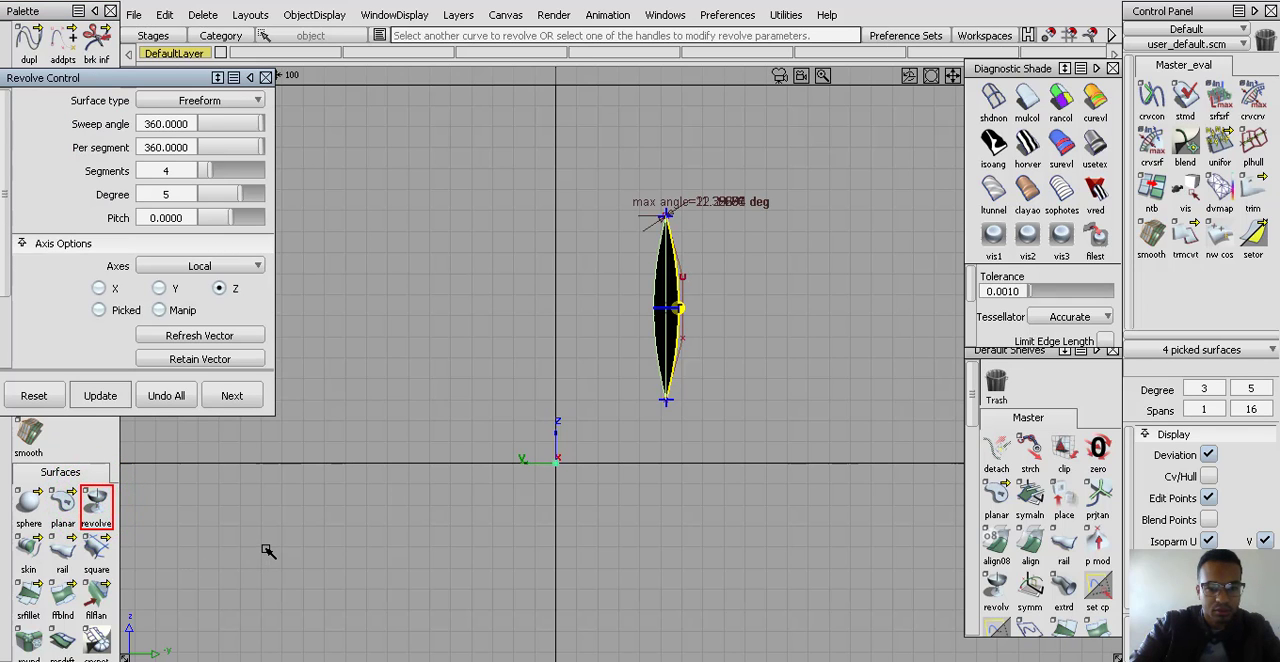
Try the X, Y and Picked axis options for the revolved surface and return it to the local Z axis
right_click_drag(721, 311, 752, 270, "alt+shift")
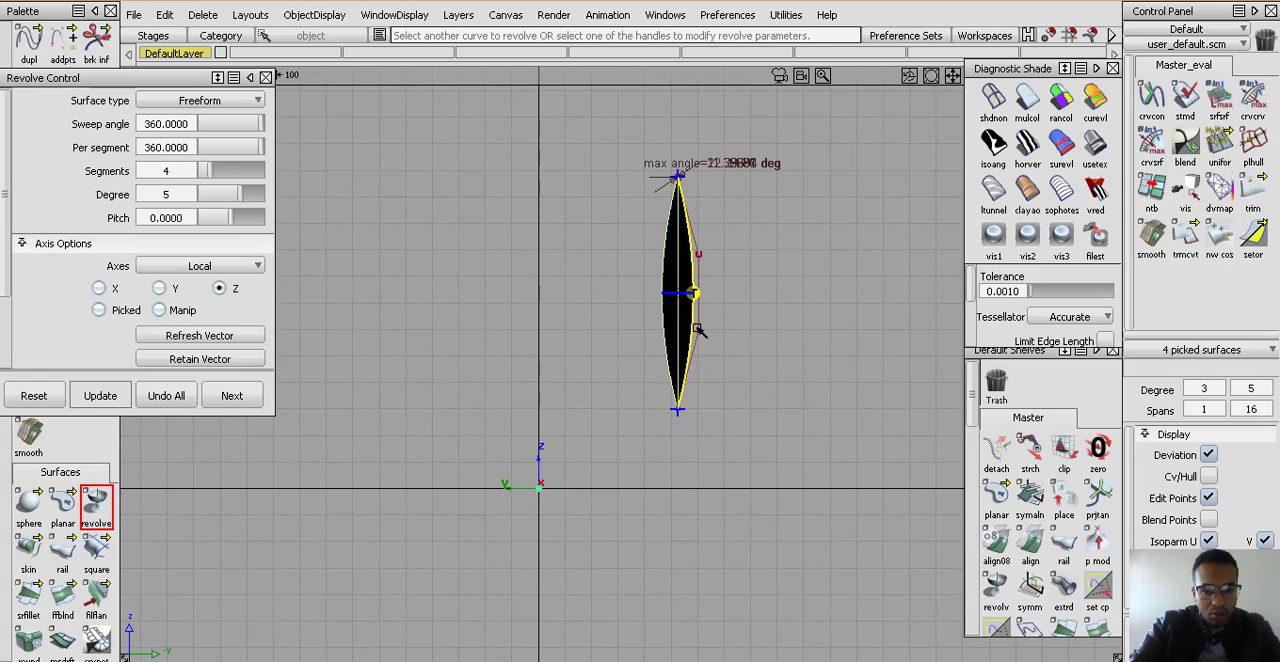
left_click_drag(594, 283, 590, 398, "alt+shift")
right_click_drag(601, 394, 623, 326, "alt+shift")
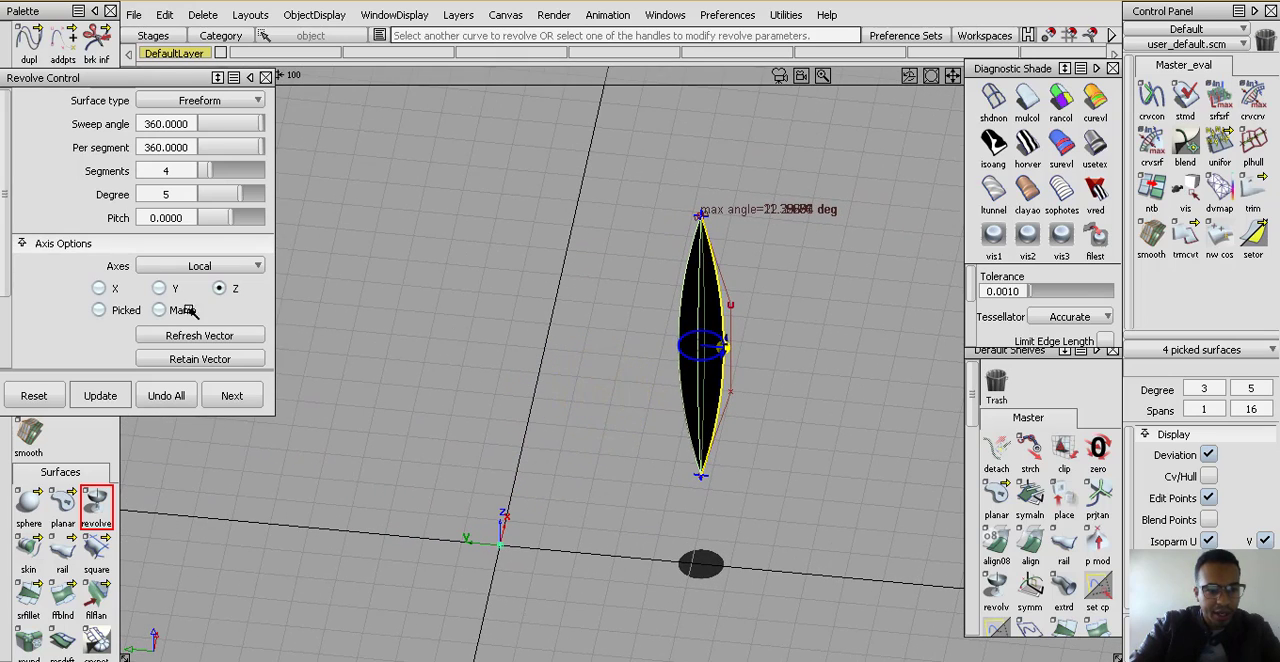
left_click(113, 288)
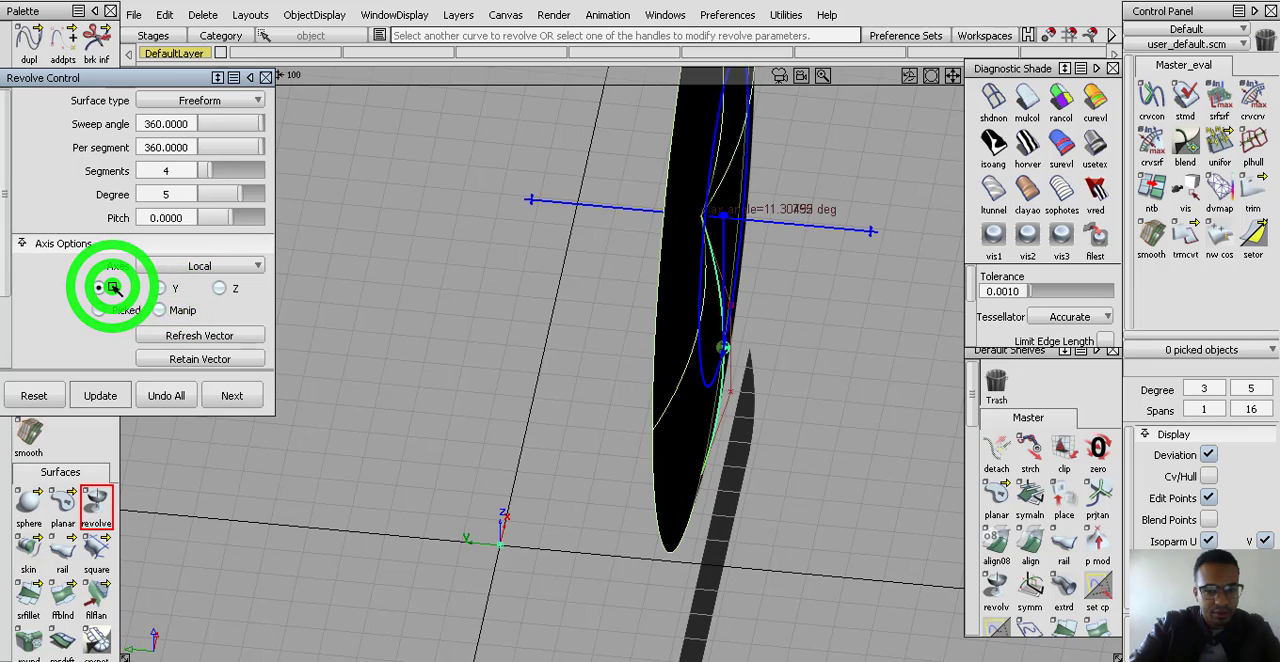
left_click(110, 308)
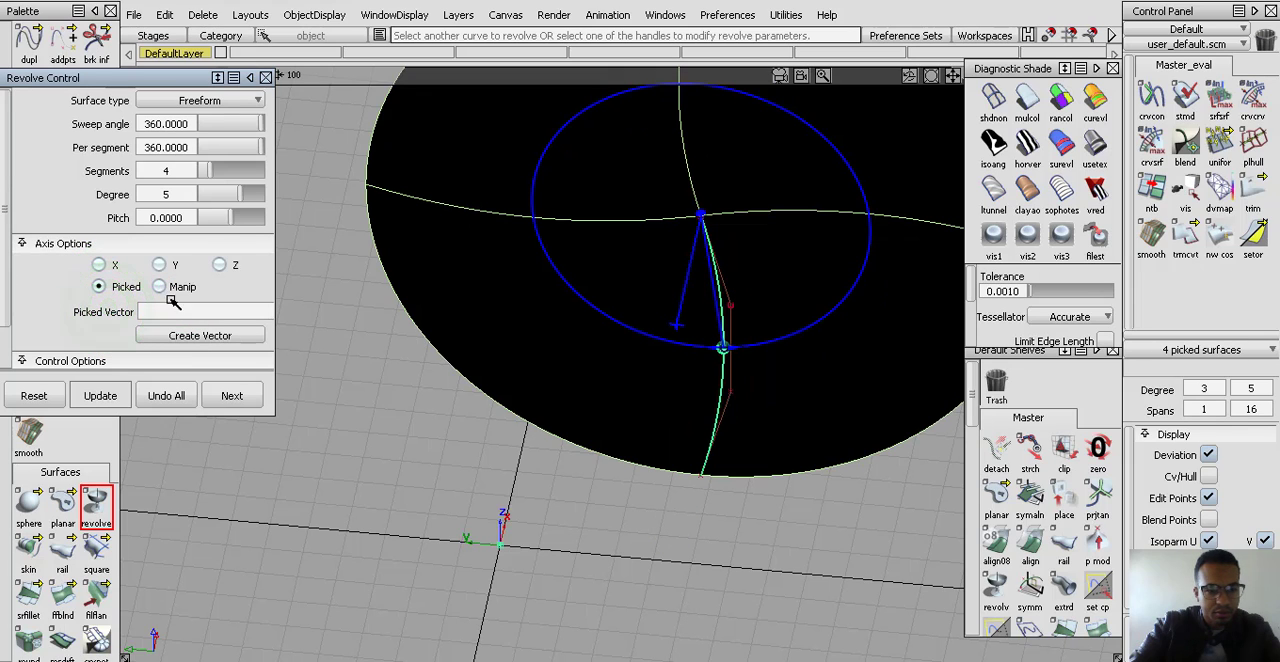
left_click(222, 266)
left_click(163, 266)
left_click(102, 266)
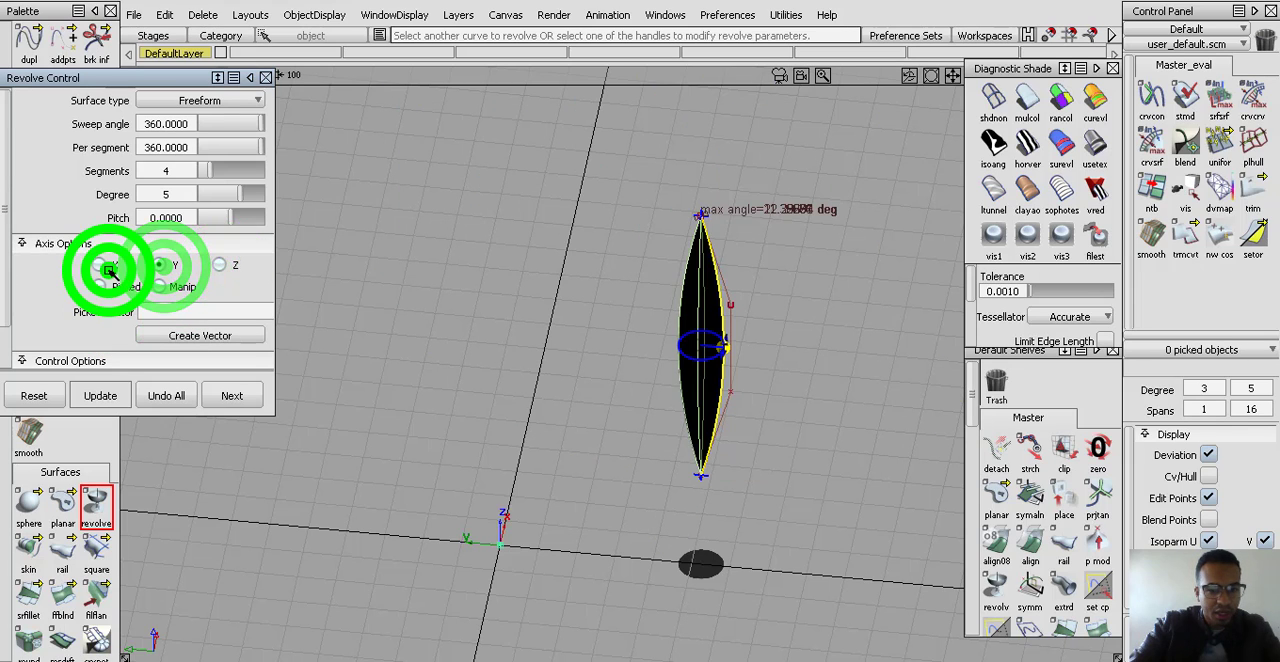
left_click(101, 288)
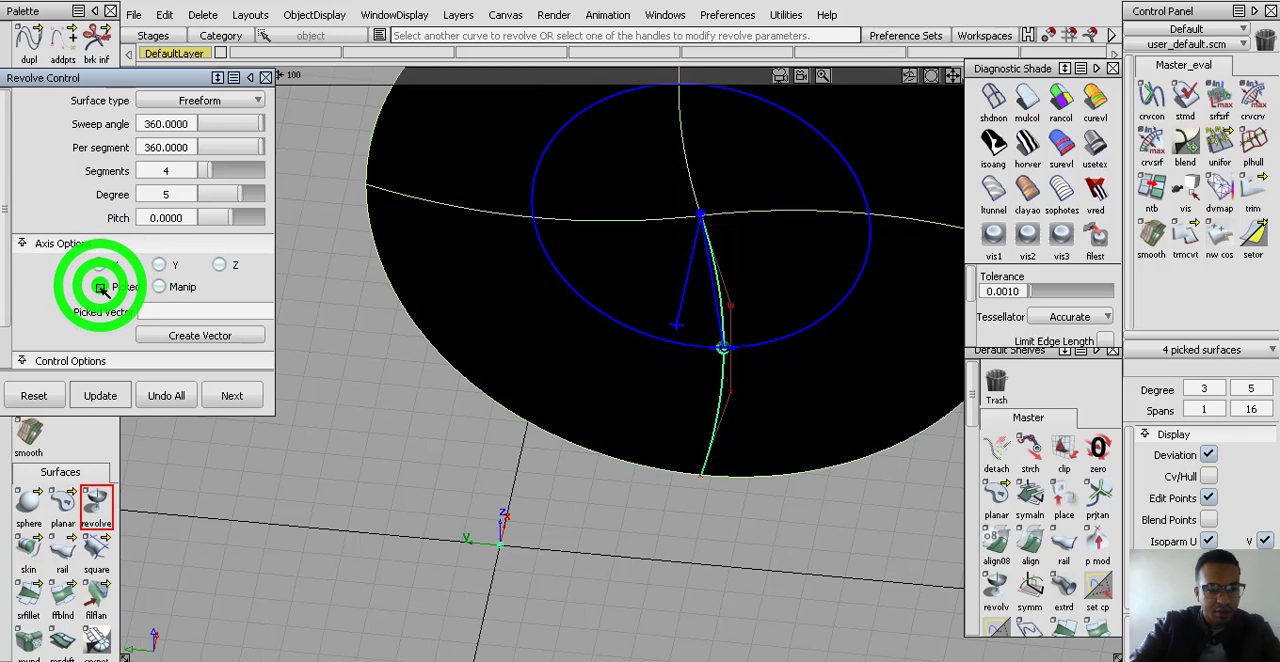
left_click(226, 266)
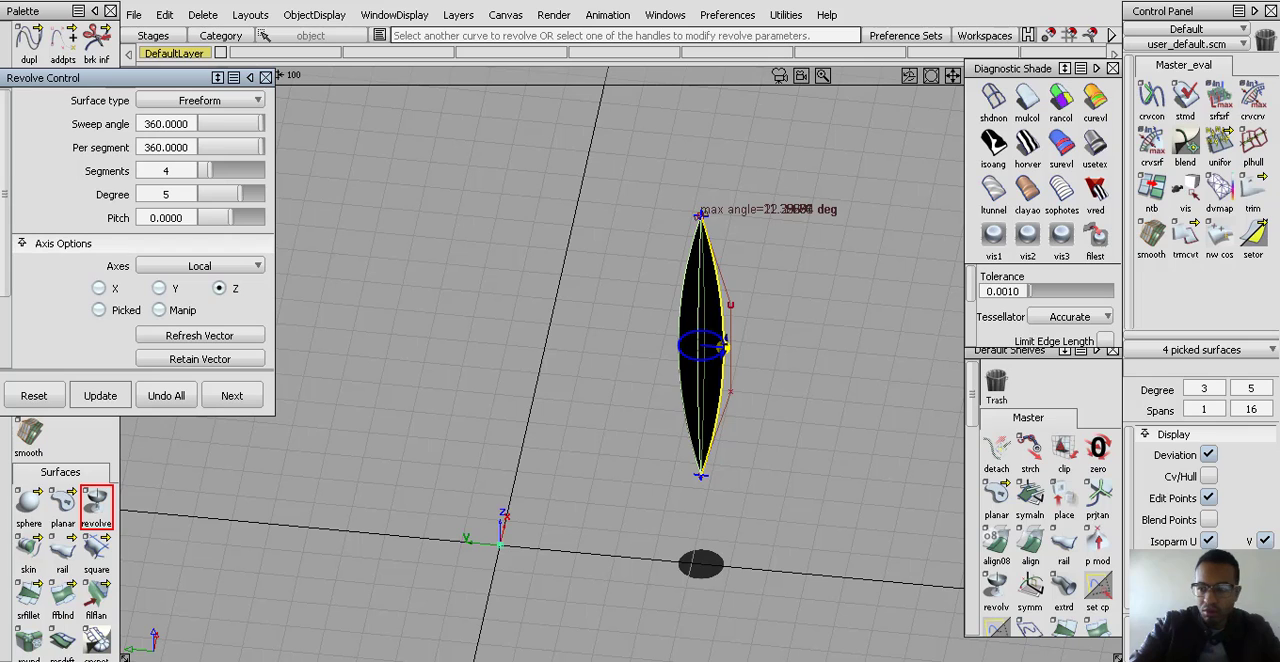
Switch the revolve through the Y, X and Picked axes, view the surface from another angle and leave the Revolve tool
left_click(160, 288)
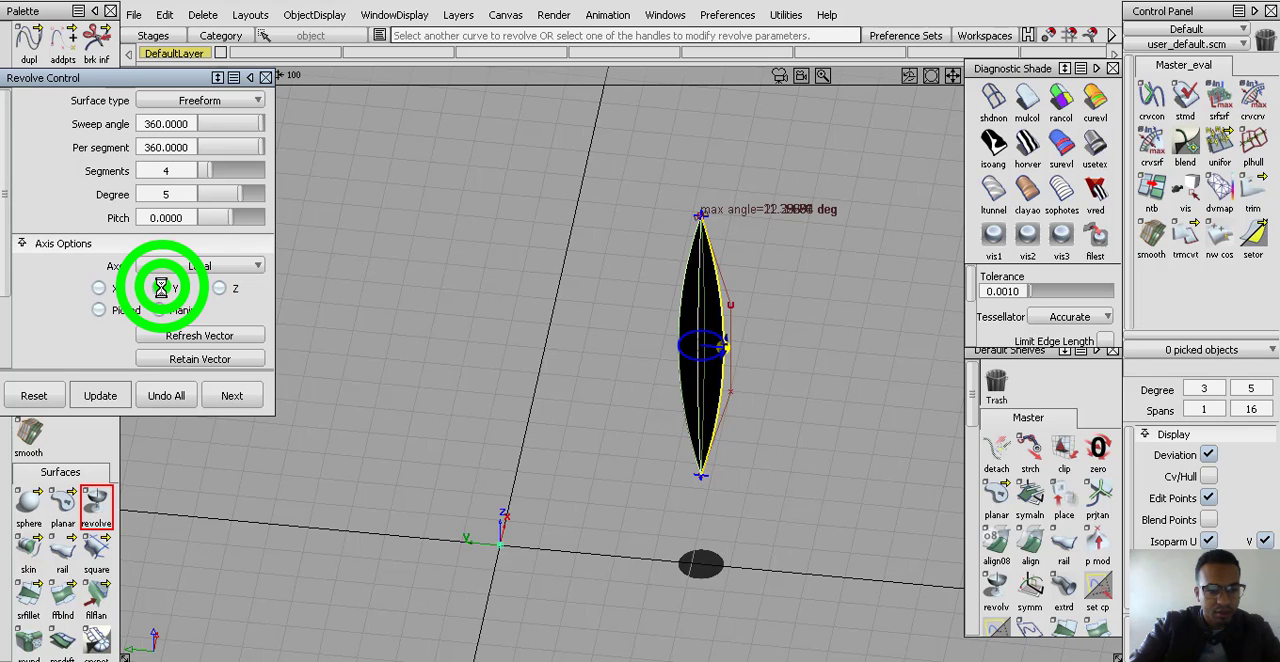
left_click(102, 289)
left_click(104, 309)
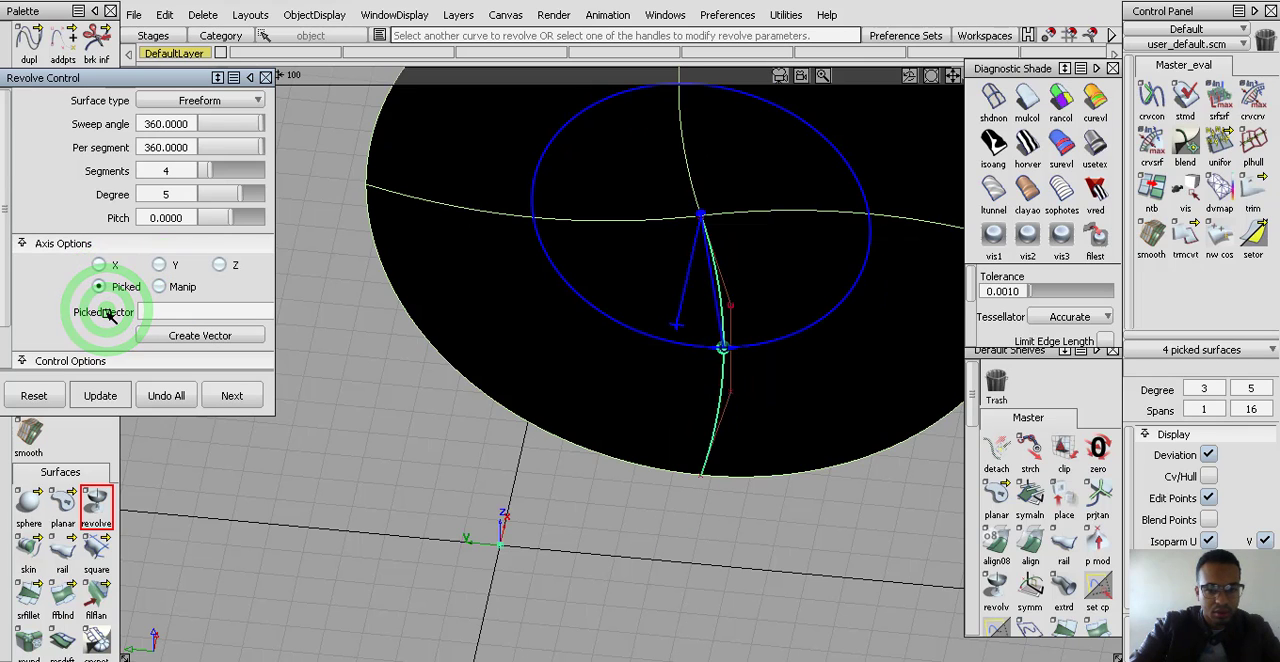
right_click_drag(798, 309, 740, 378, "alt+shift")
left_click_drag(740, 378, 1070, 494, "alt+shift")
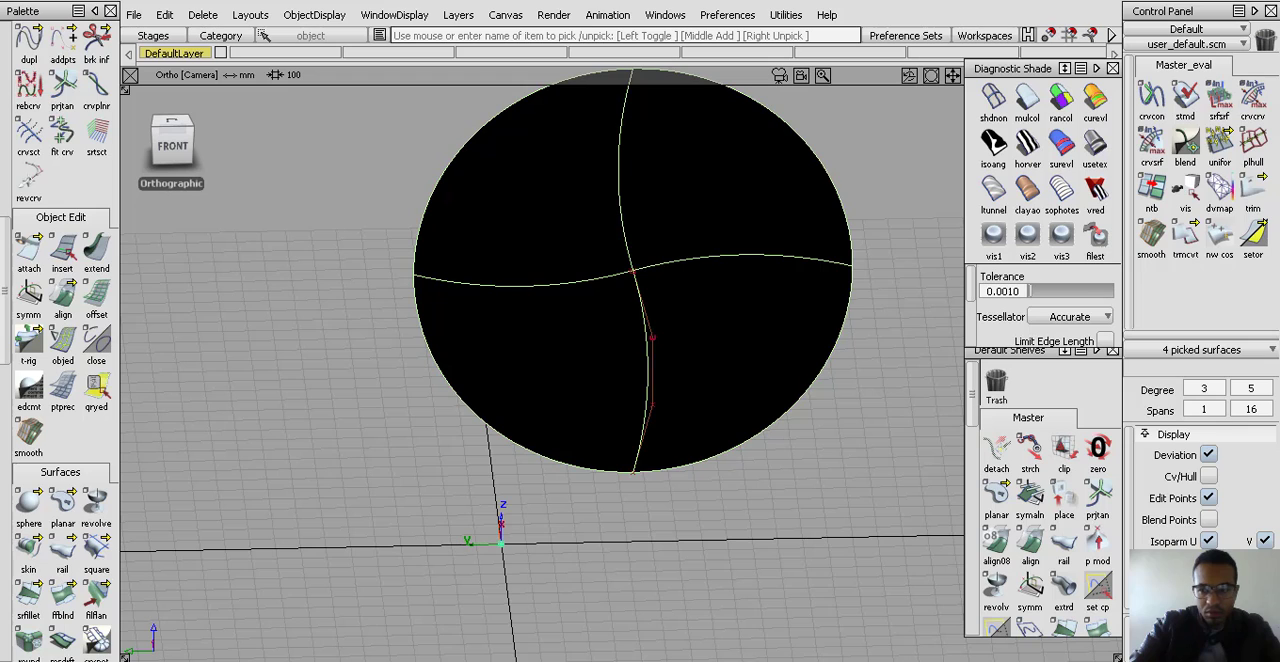
Reopen the surface's revolve settings from its construction history and cycle through the Y, Z, Manip and Picked axes, ending on local X
left_click_drag(654, 523, 608, 468, "ctrl+shift")
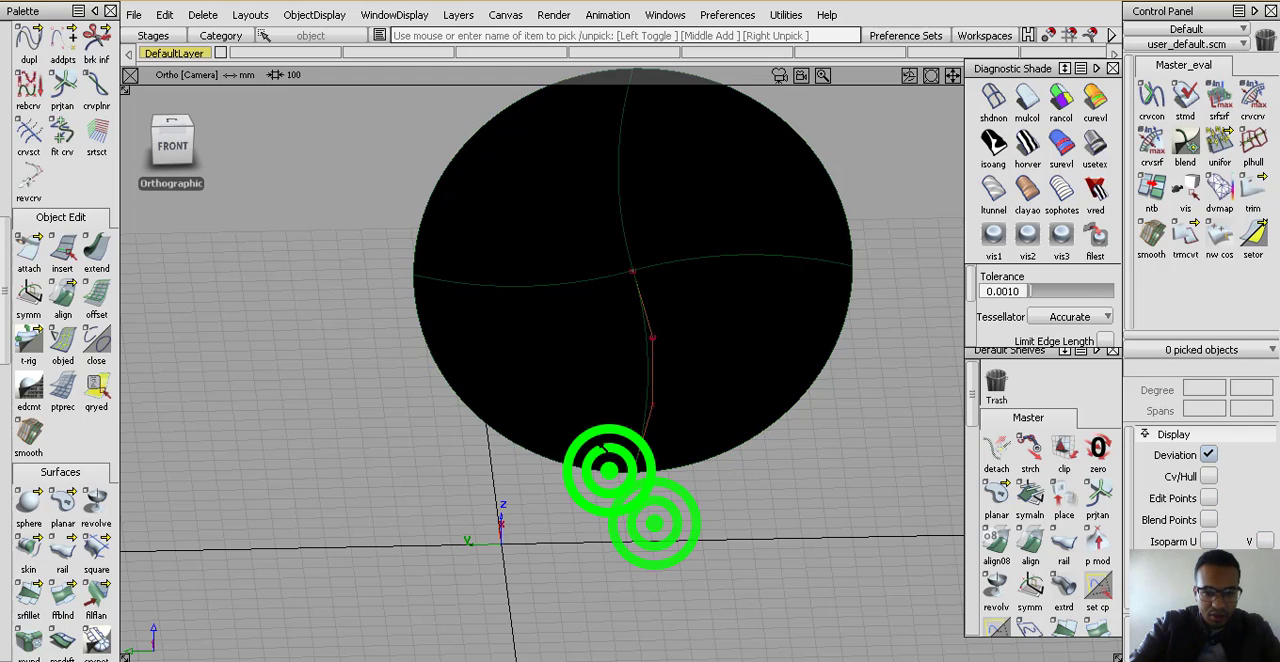
left_click_drag(589, 422, 618, 366, "ctrl+shift")
left_click(618, 366)
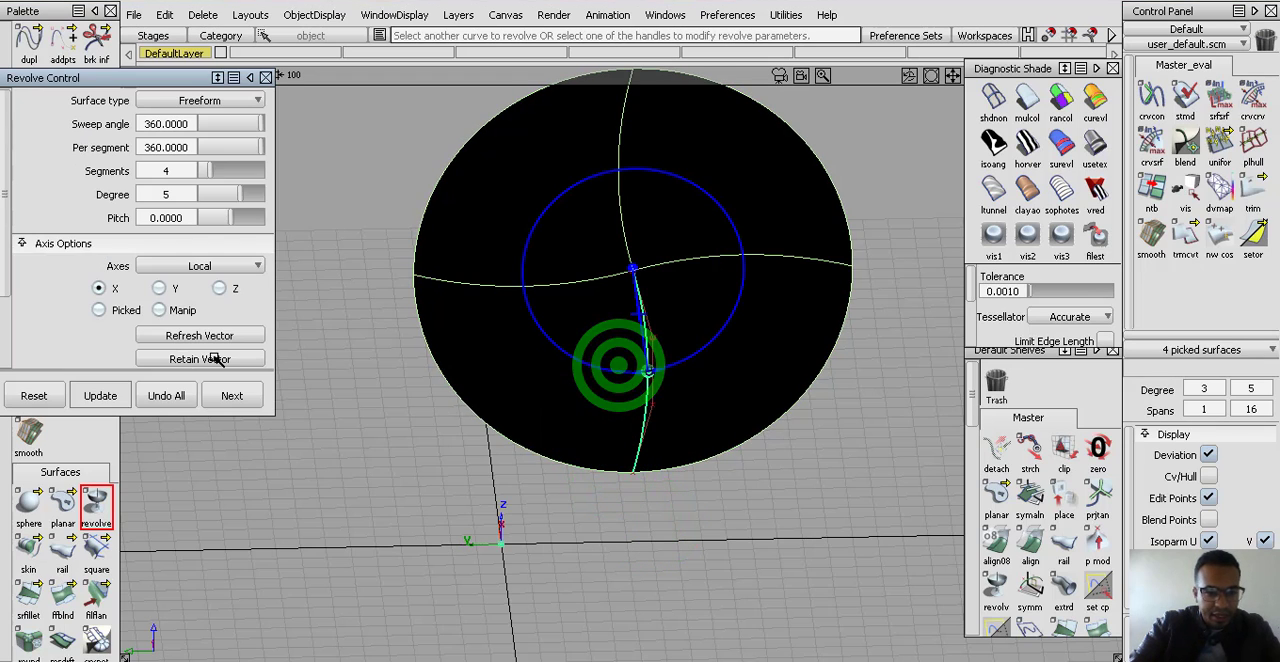
left_click(176, 289)
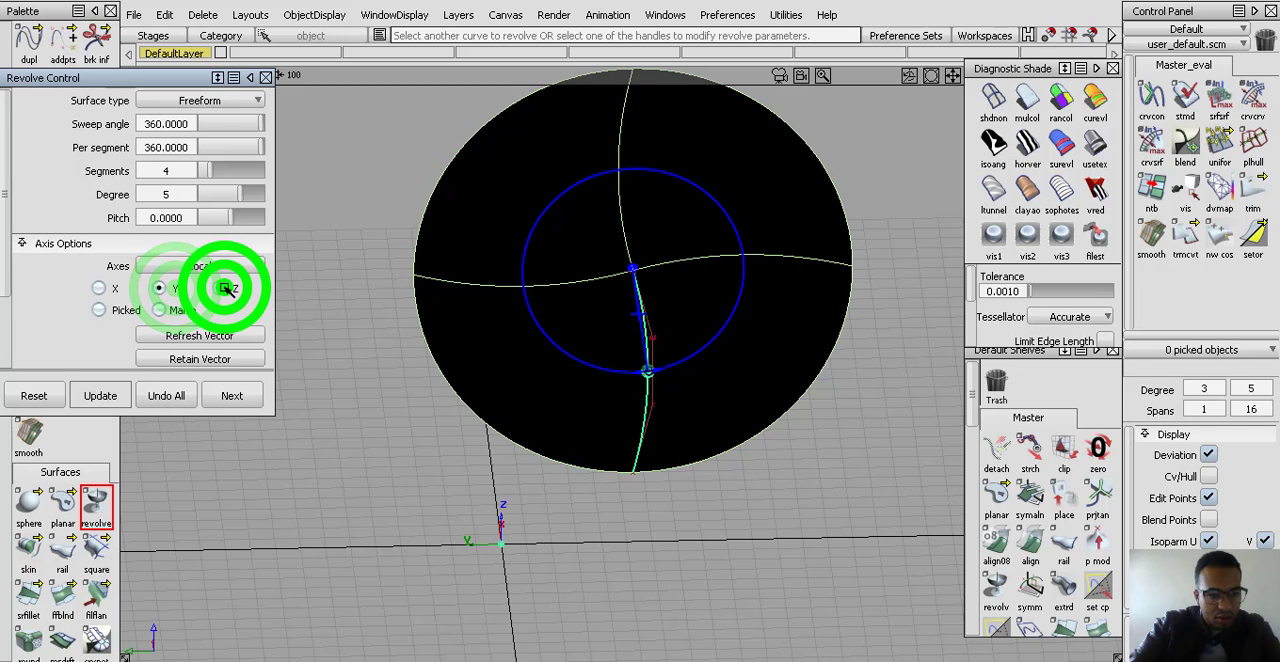
left_click(219, 289)
left_click(175, 309)
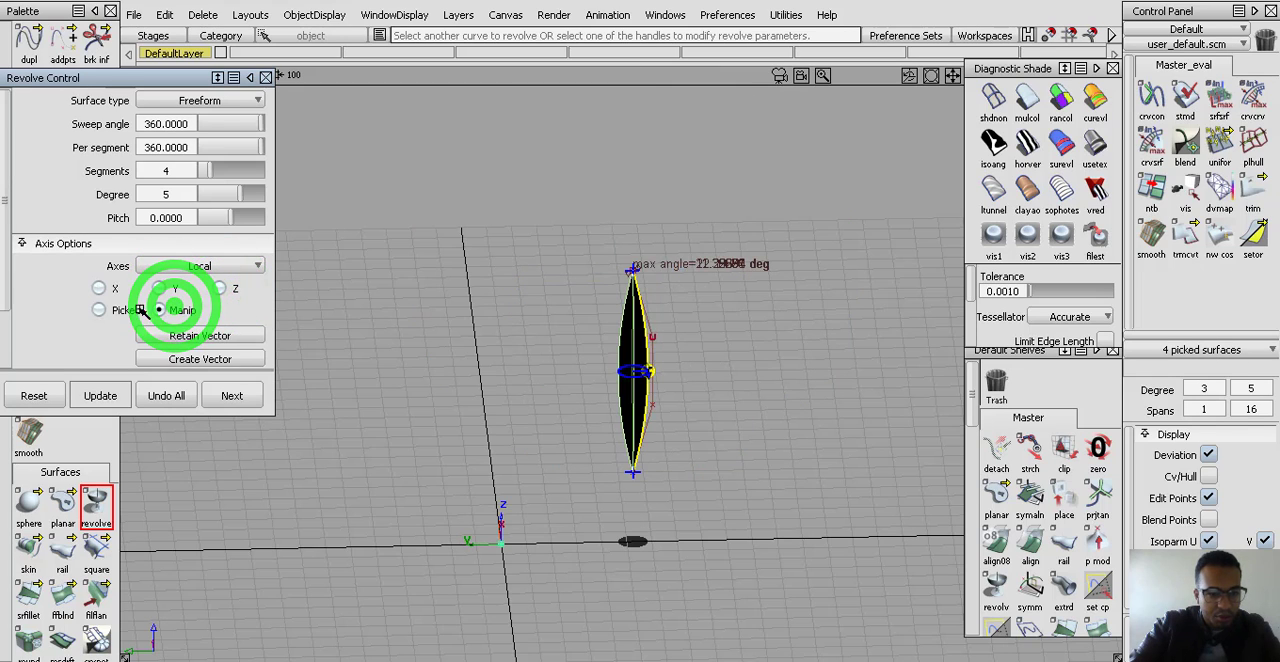
left_click(141, 311)
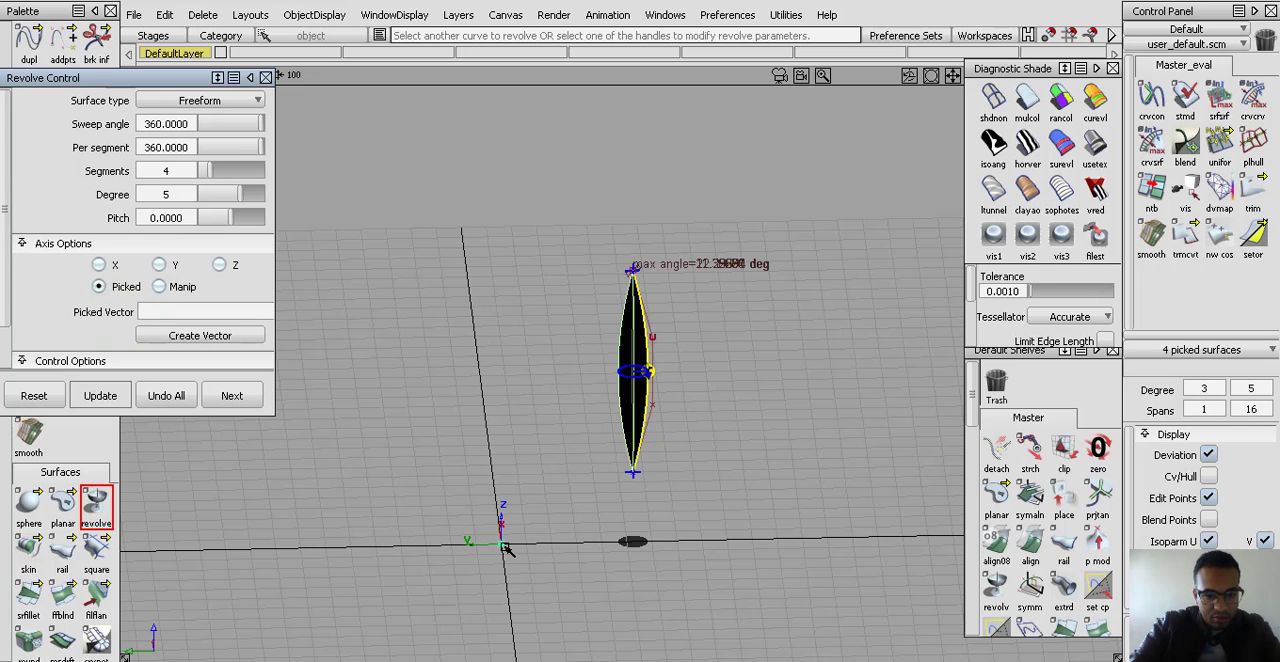
left_click(229, 268)
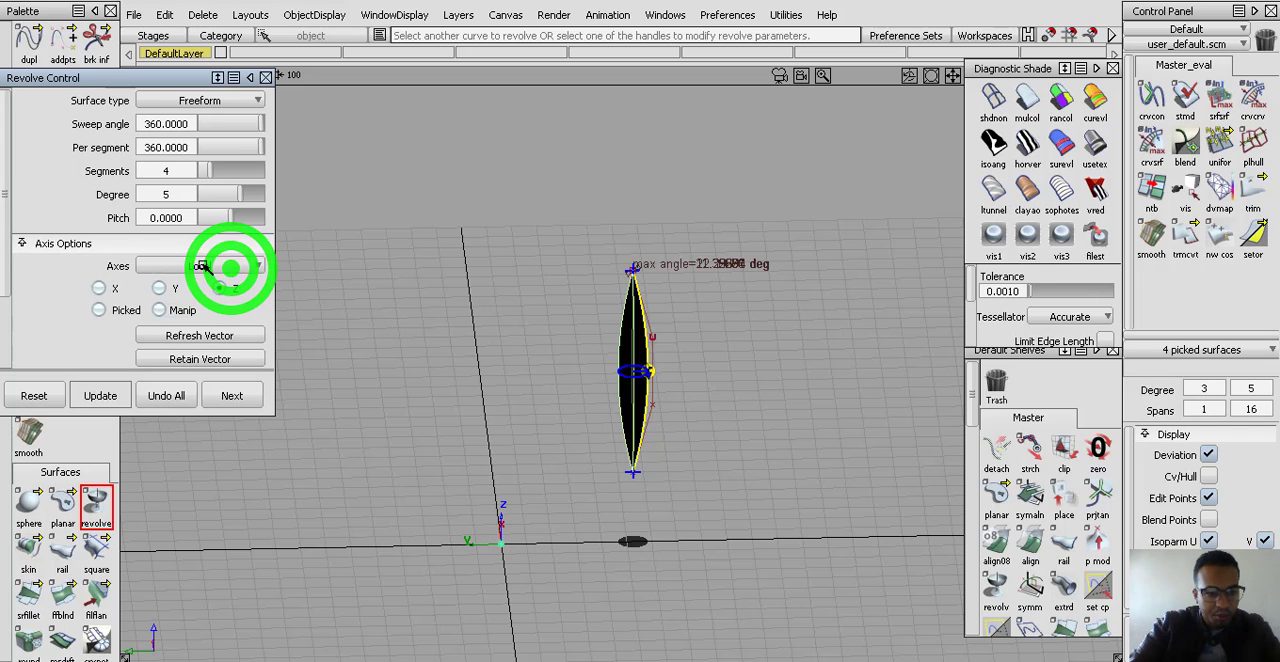
left_click(168, 288)
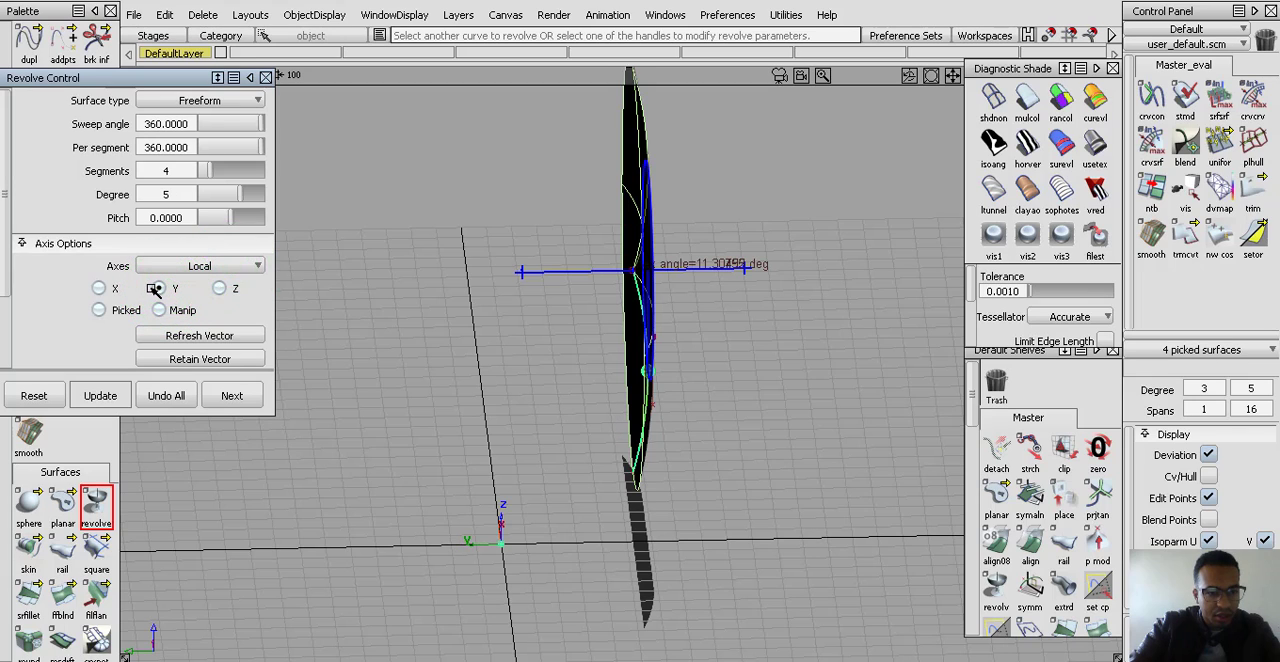
left_click(118, 288)
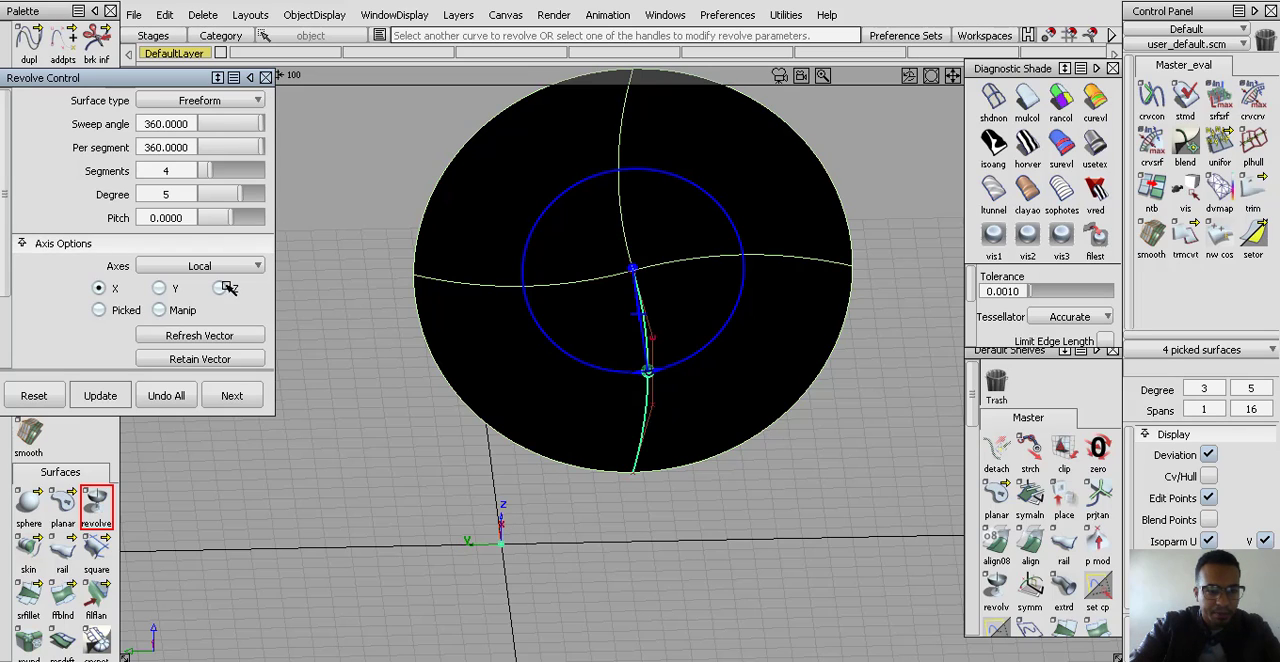
Leave the revolve settings and delete the revolved surface, keeping only the profile curve
left_click(265, 77)
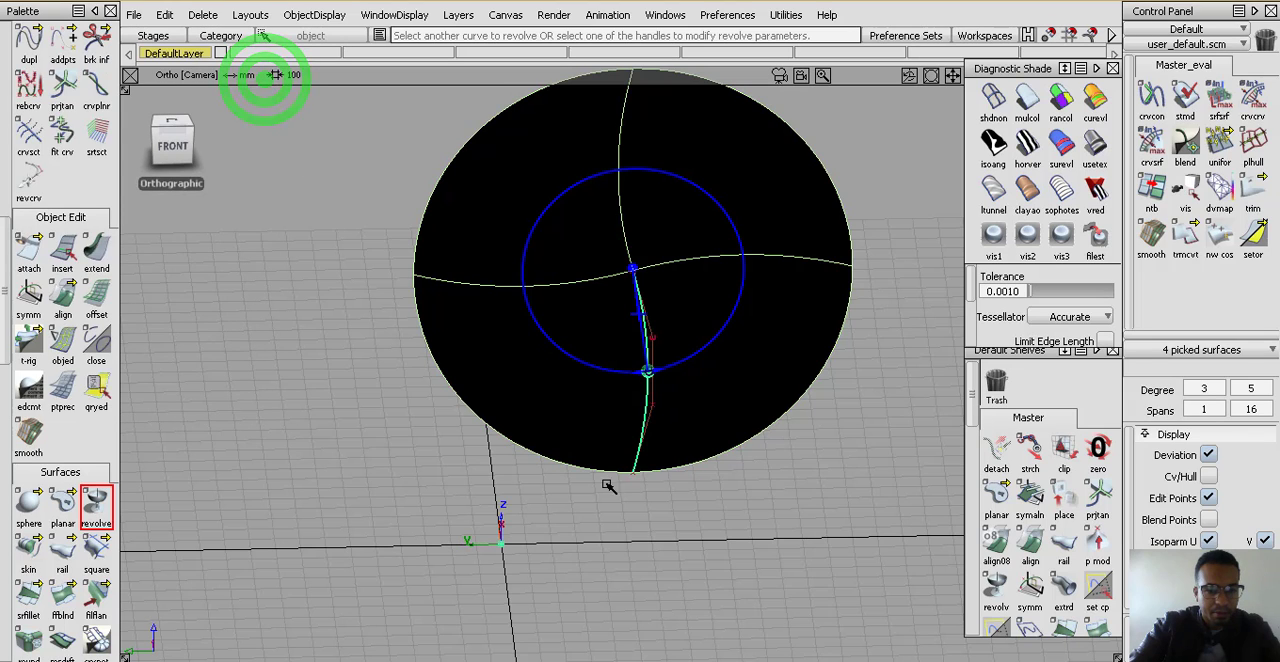
left_click_drag(583, 471, 576, 392, "ctrl+shift")
left_click_drag(574, 376, 560, 456, "ctrl+shift")
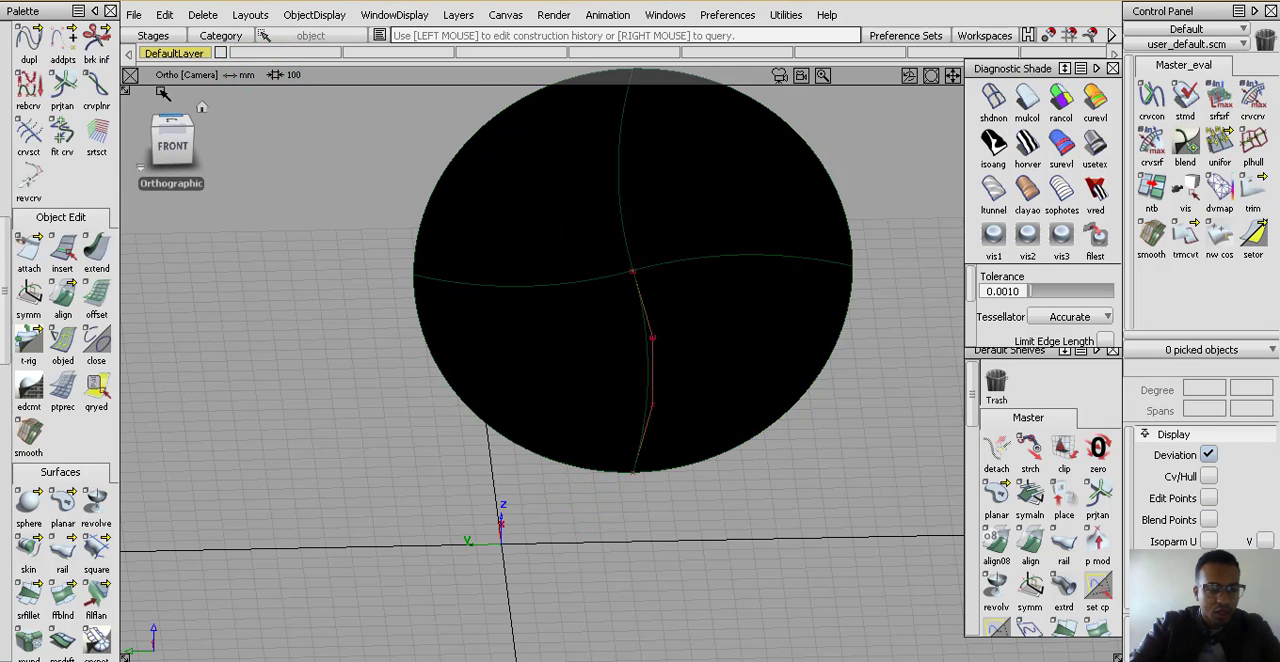
scroll(35, 58, "up", 10)
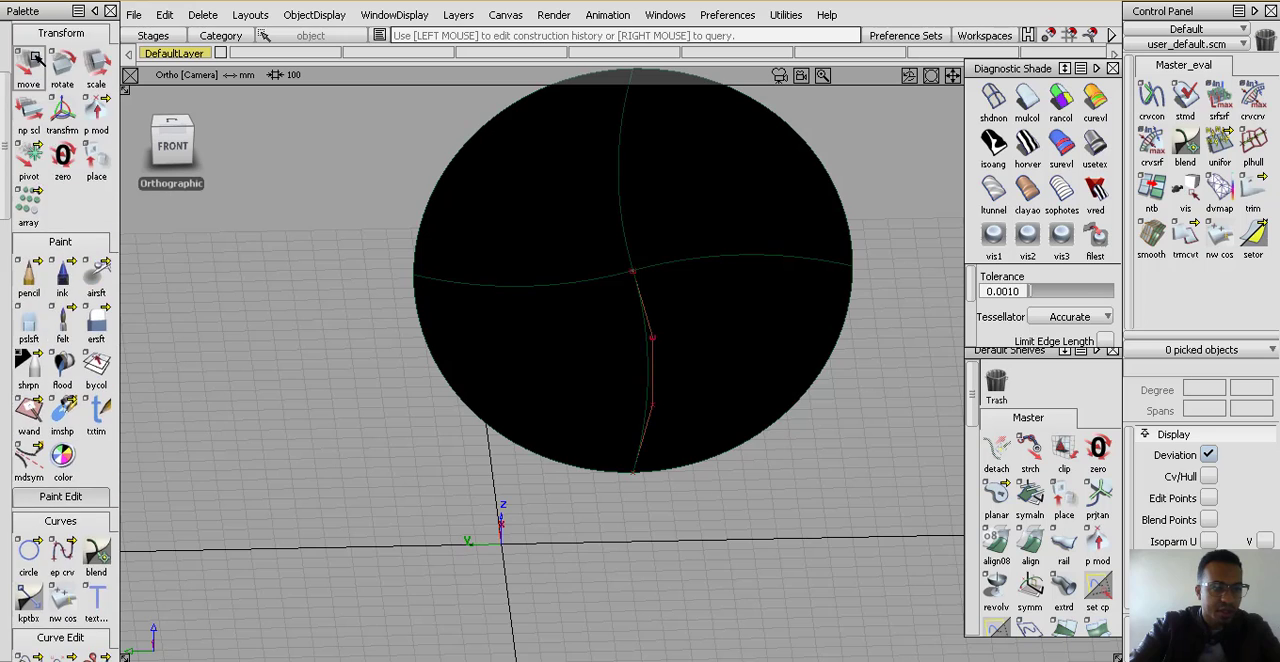
scroll(35, 58, "up", 5)
left_click(62, 70)
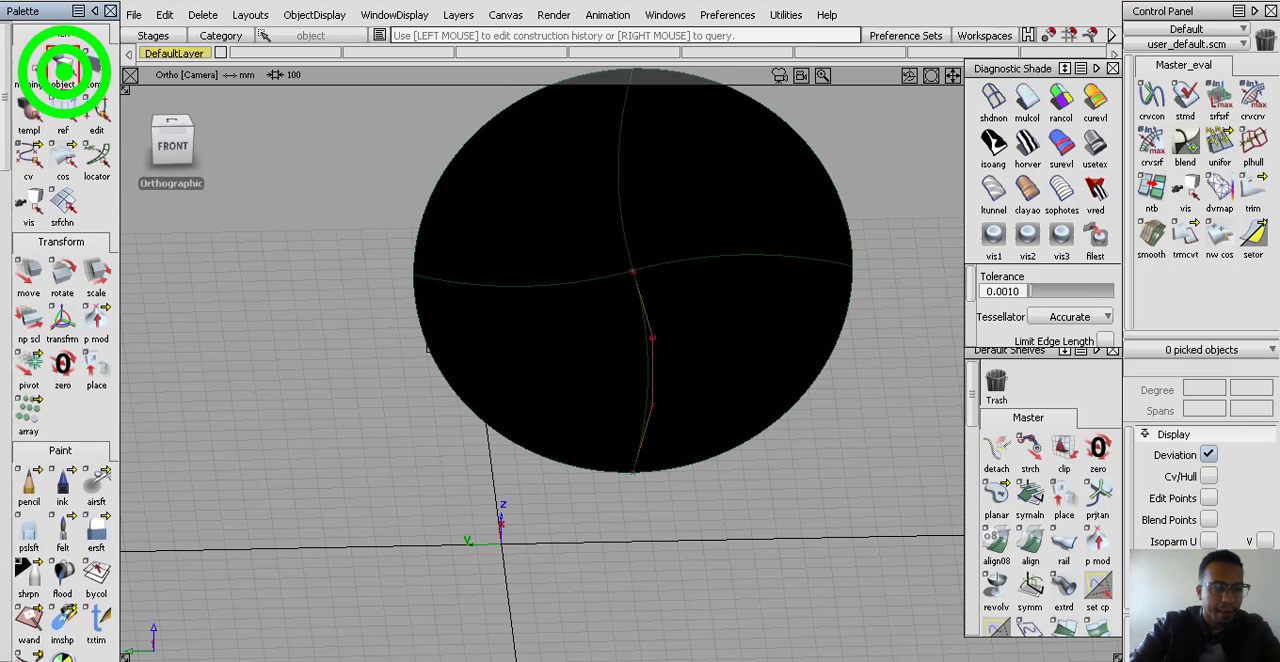
left_click(500, 348)
key("Delete")
key("Return")
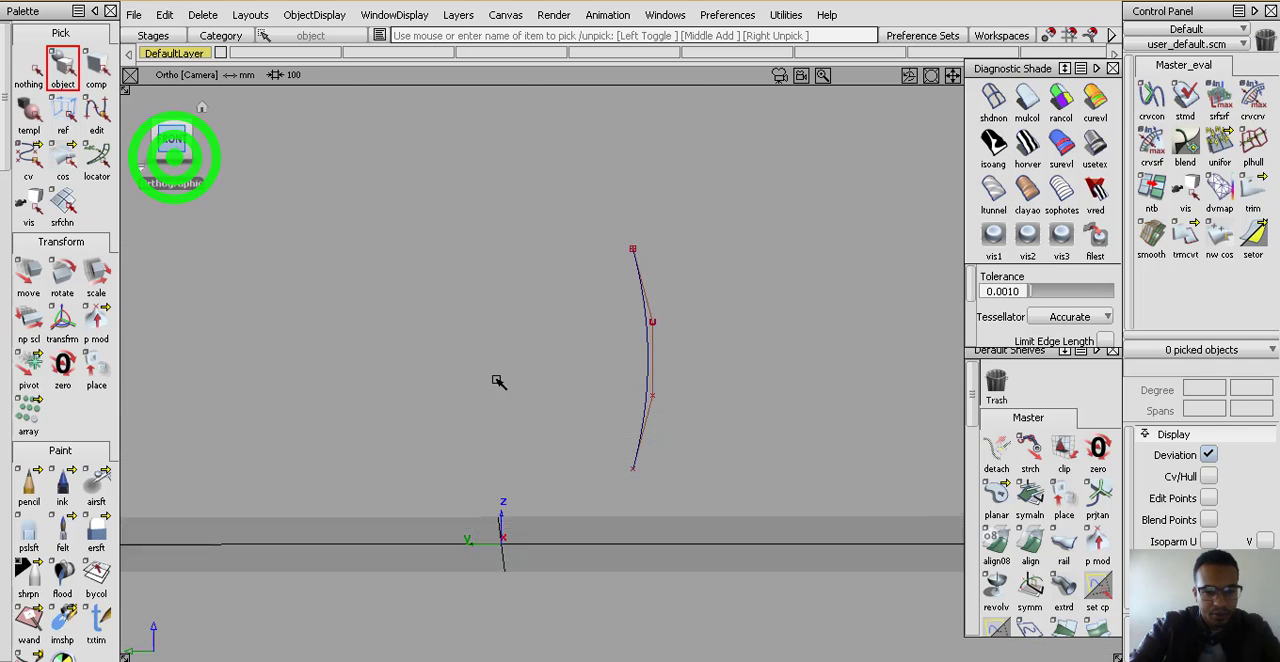
Pick the bowed profile curve in the front view and center its pivot
right_click_drag(620, 405, 621, 320, "alt+shift")
left_click(62, 68)
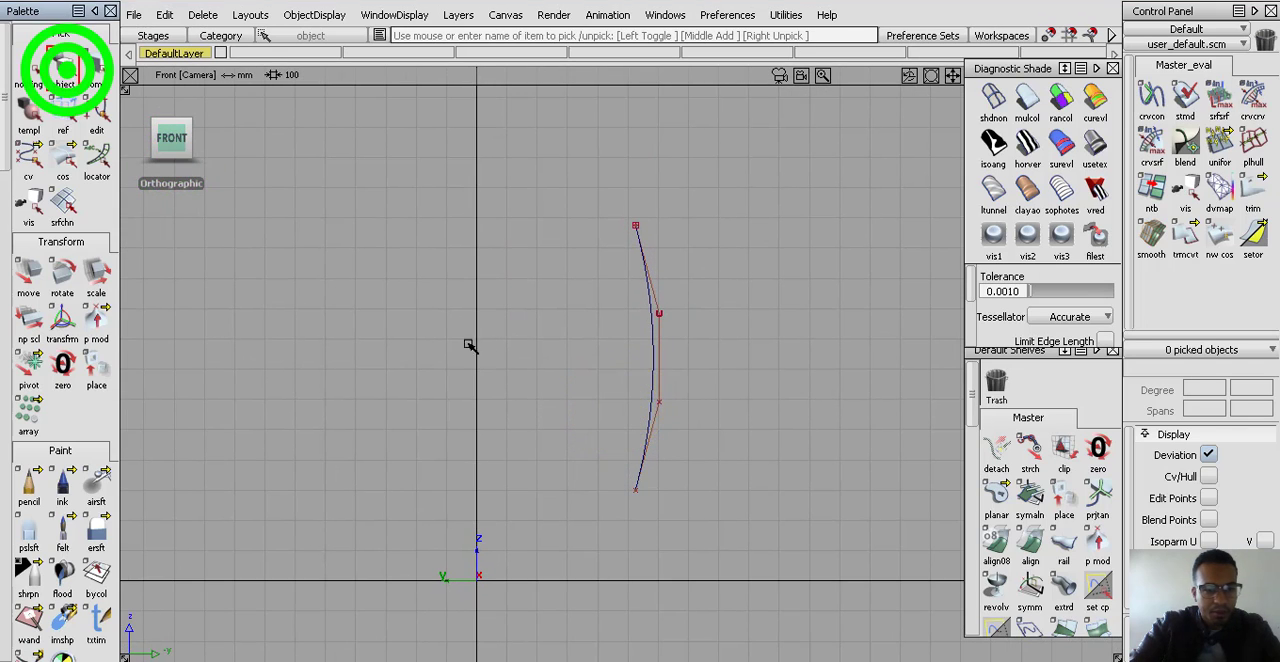
left_click_drag(557, 300, 695, 383)
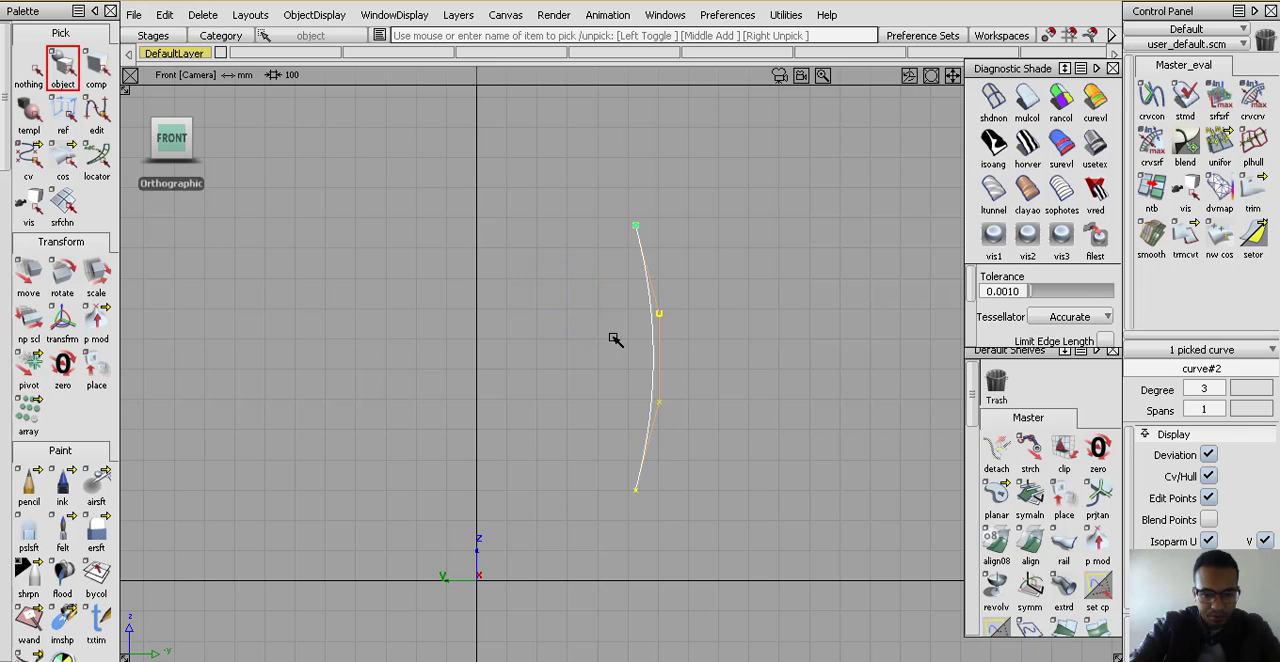
scroll(616, 330, "down", 2)
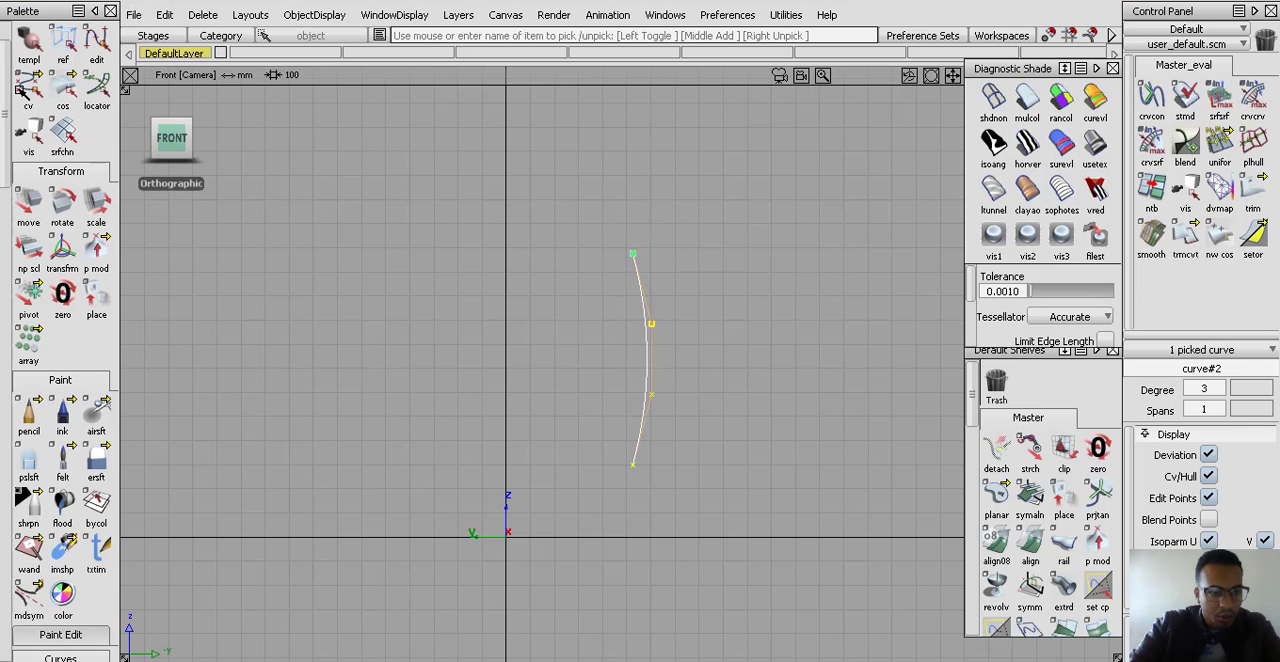
scroll(12, 84, "up", 2)
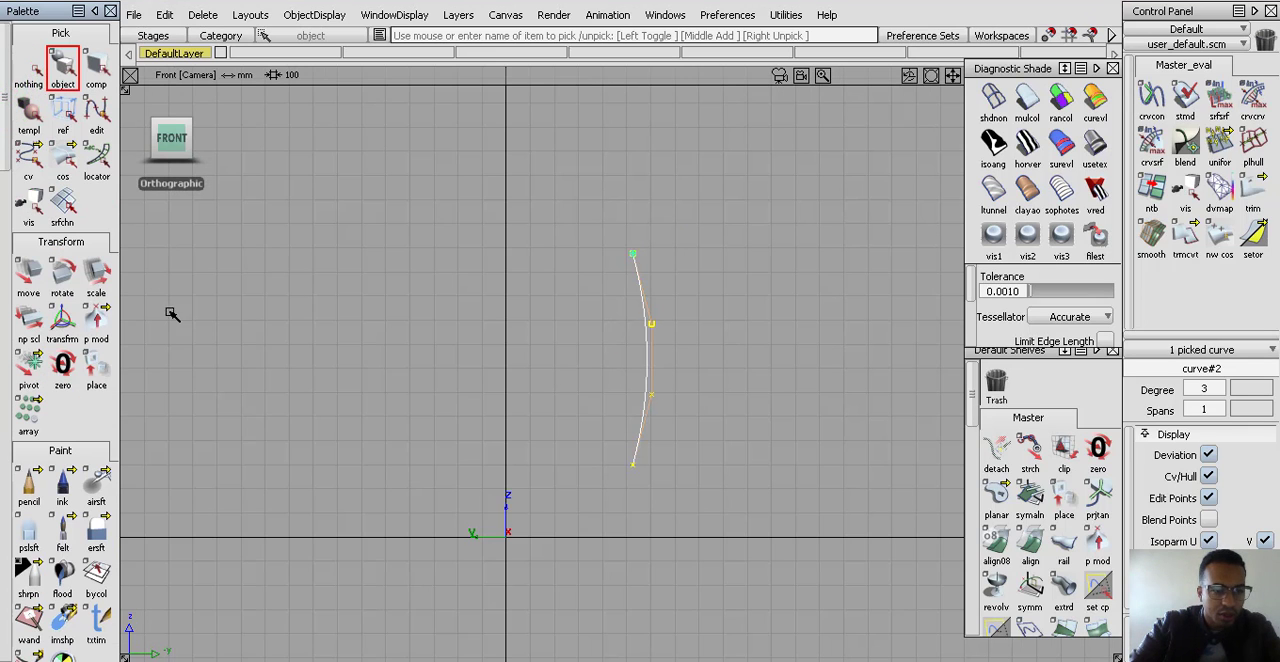
left_click(31, 368)
left_click(101, 371)
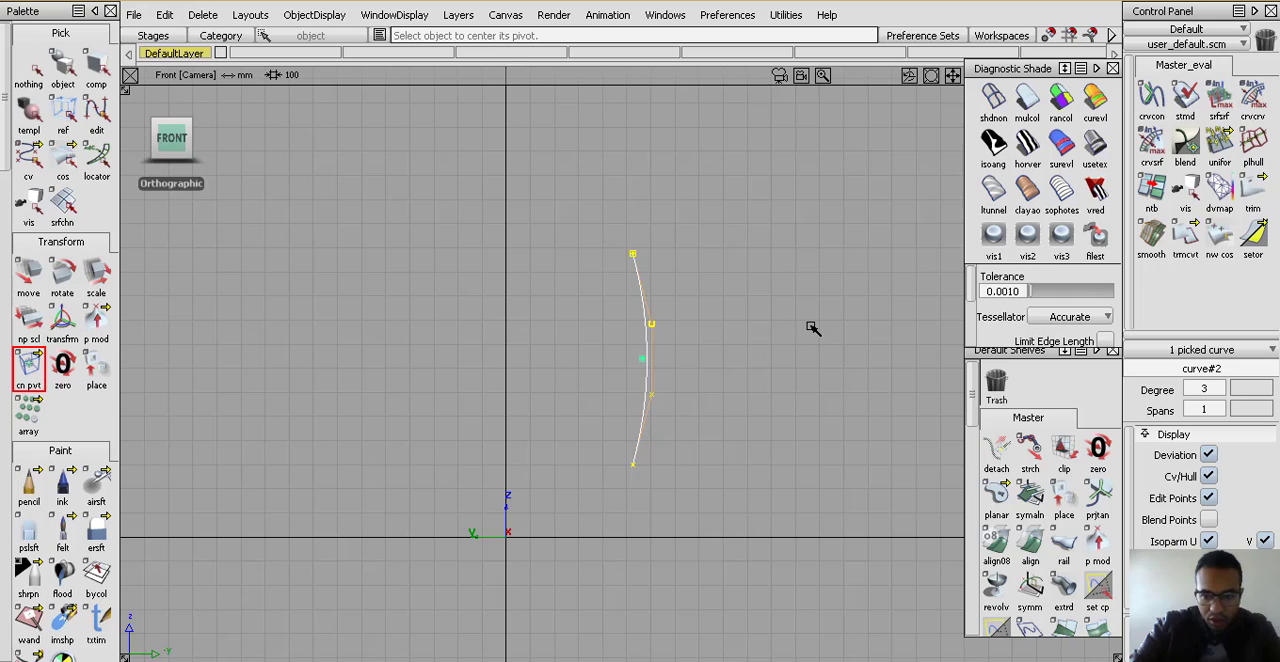
Revolve the profile curve about its local X axis and open the Revolve settings
scroll(101, 365, "down", 9)
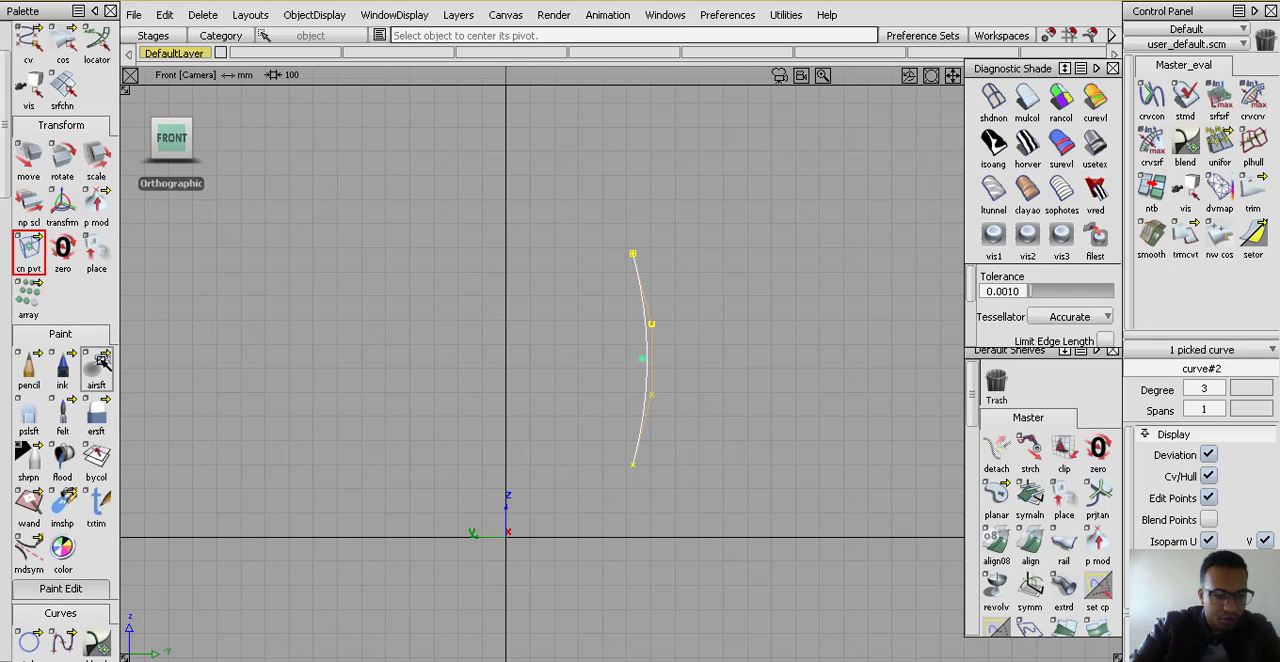
scroll(101, 365, "down", 10)
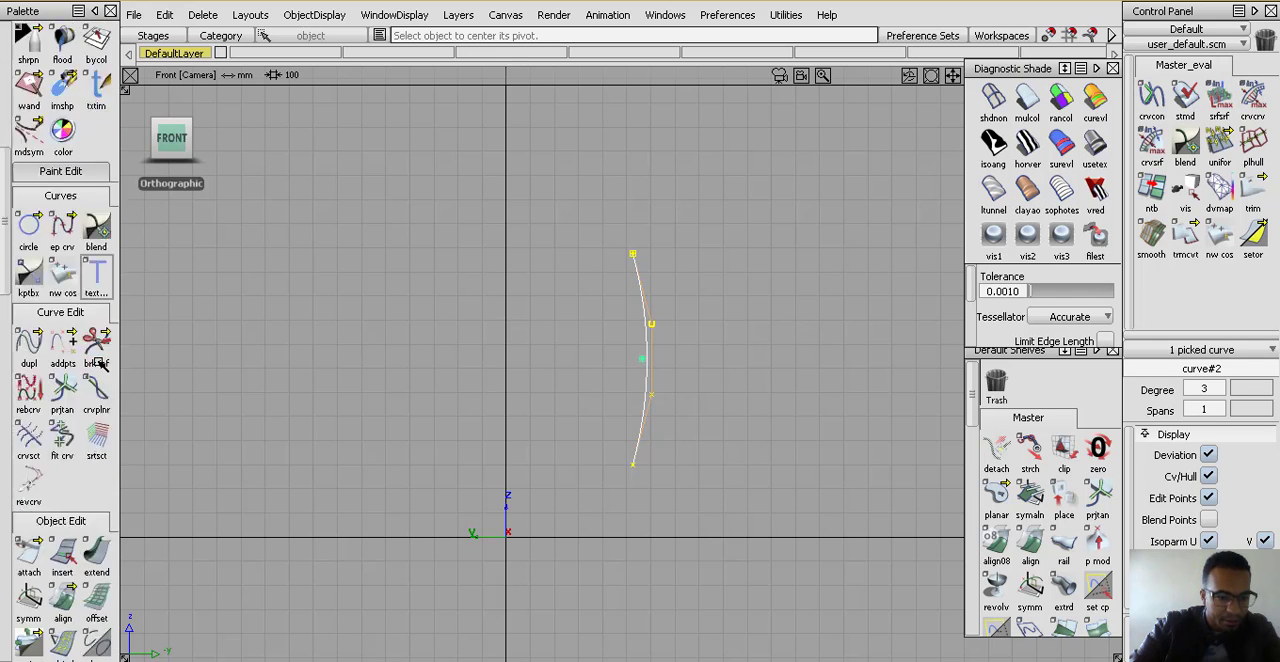
scroll(98, 381, "down", 1)
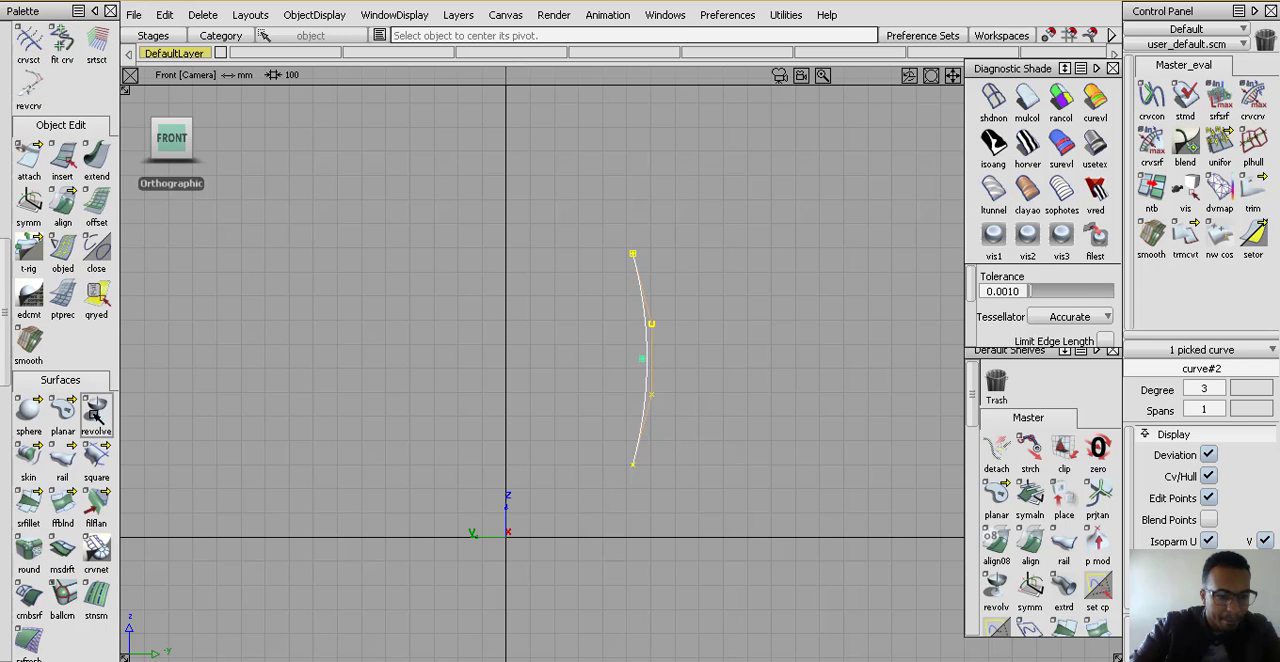
left_click(95, 404)
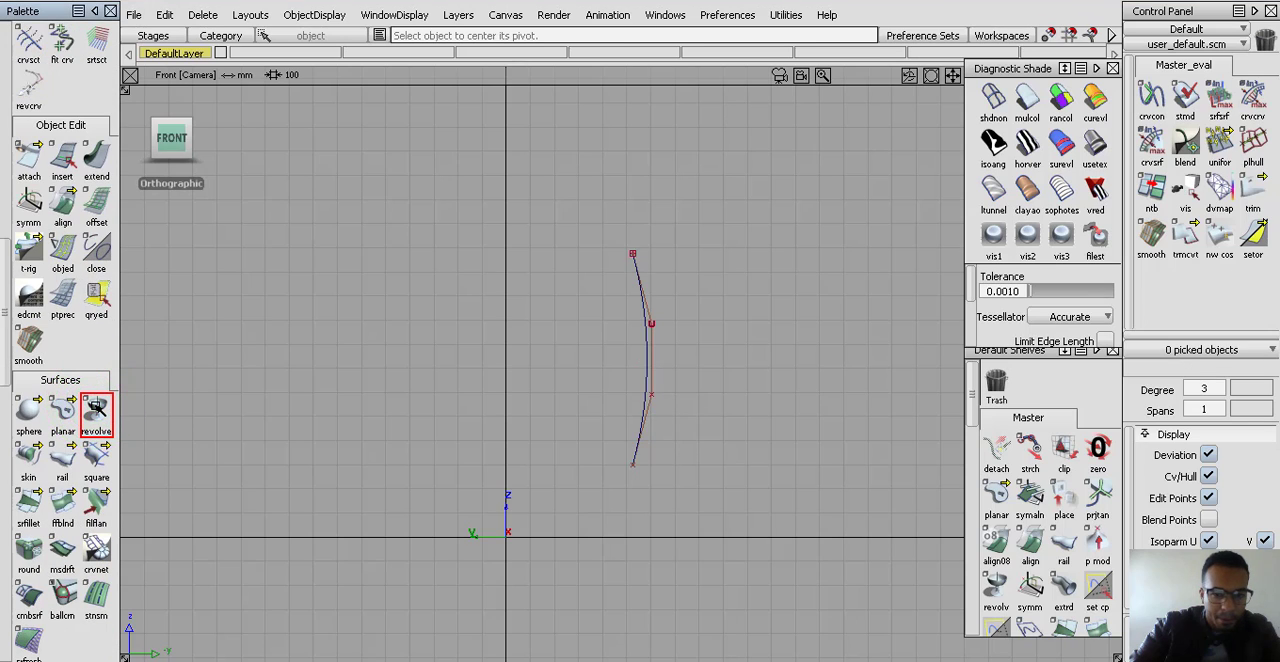
left_click_drag(626, 363, 595, 434, "alt+shift")
double_click(95, 425)
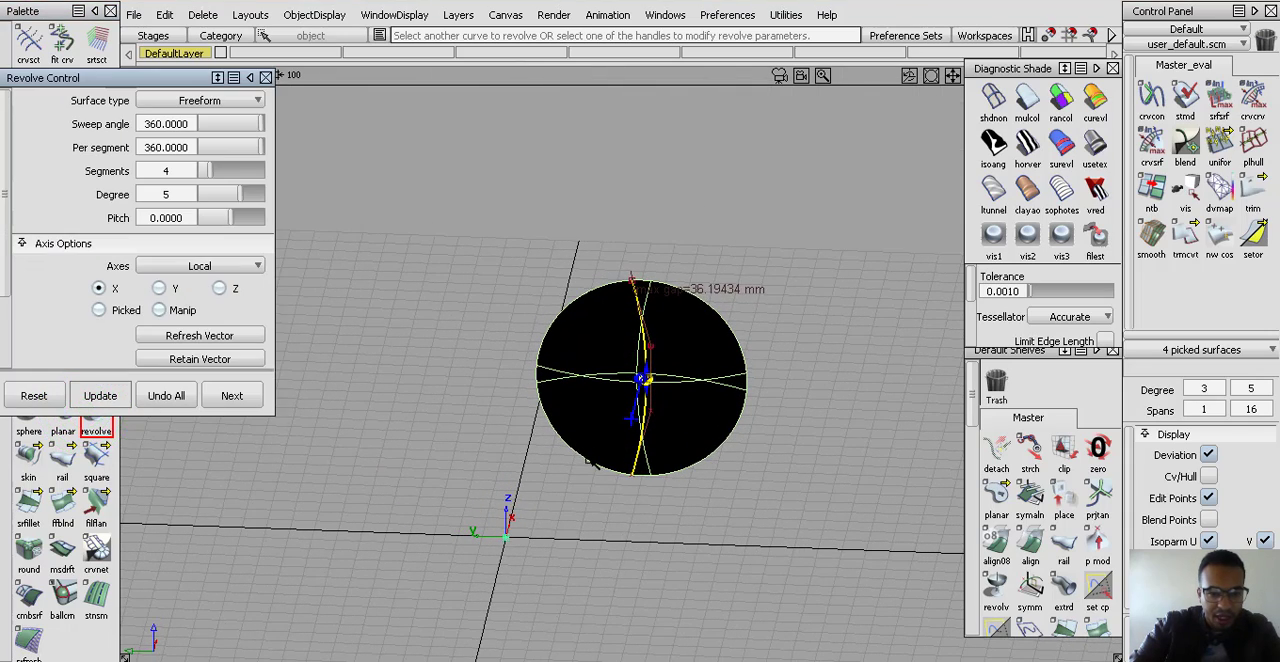
left_click(588, 458)
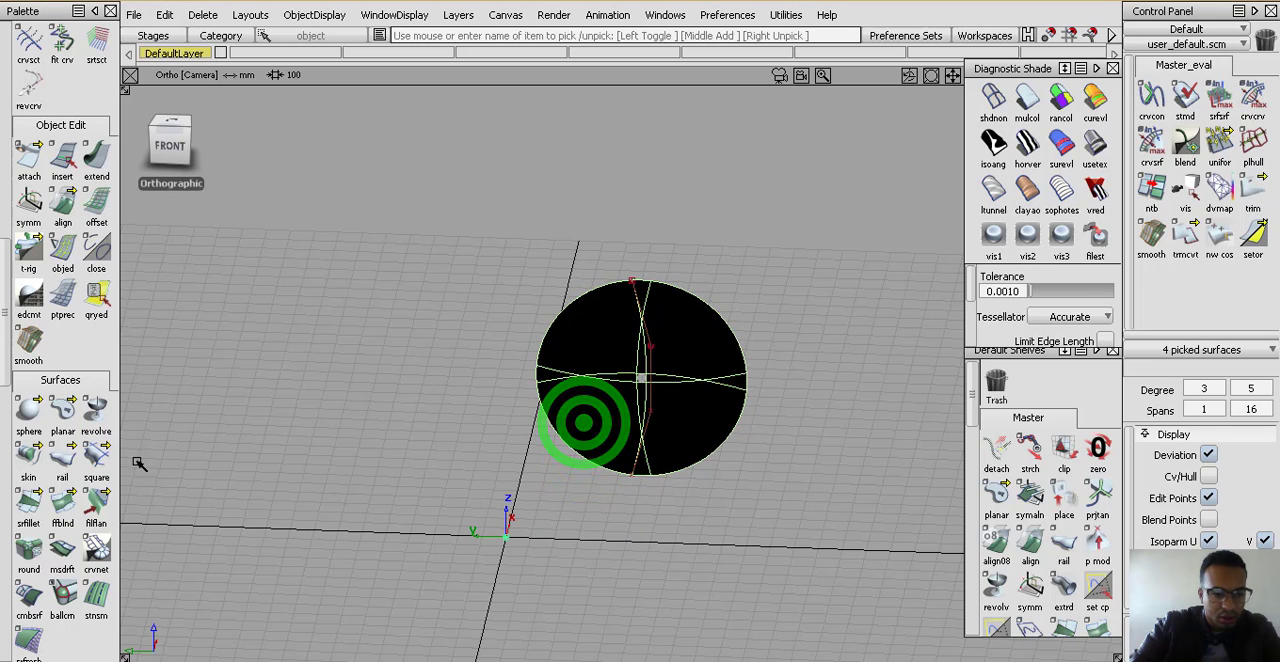
double_click(92, 404)
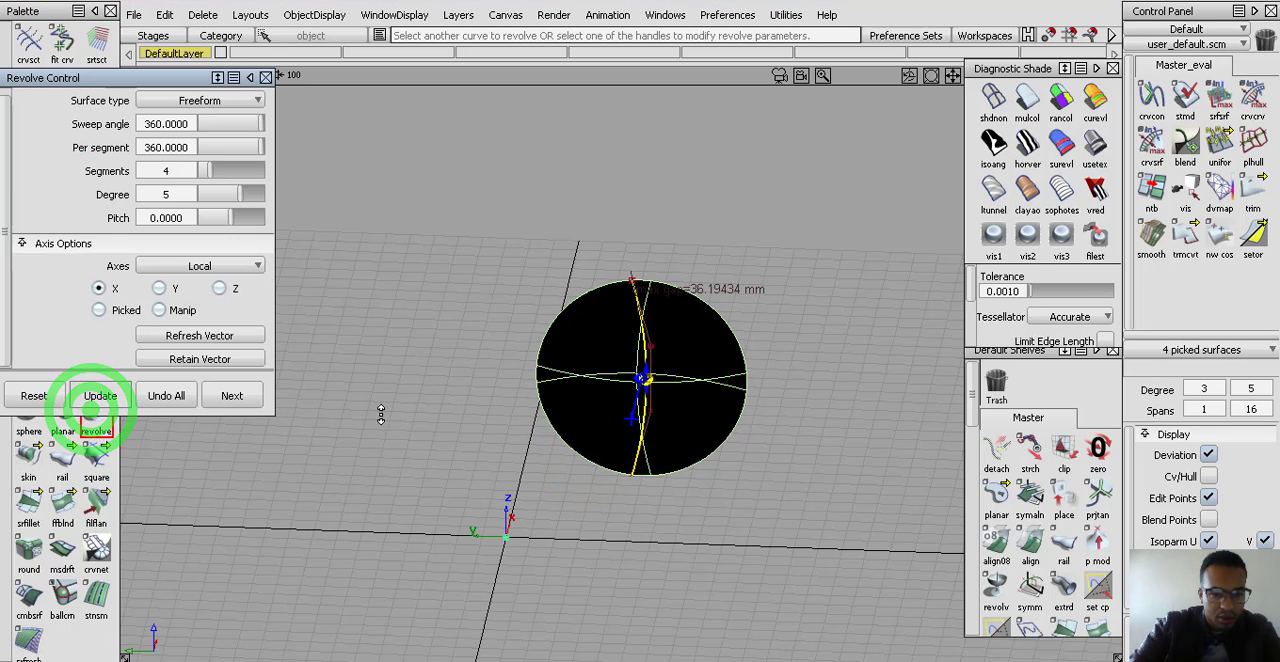
Cycle the revolve through the local Y, Z, Manip and X axes, settle on Z and set the axes to Global
left_click(161, 289)
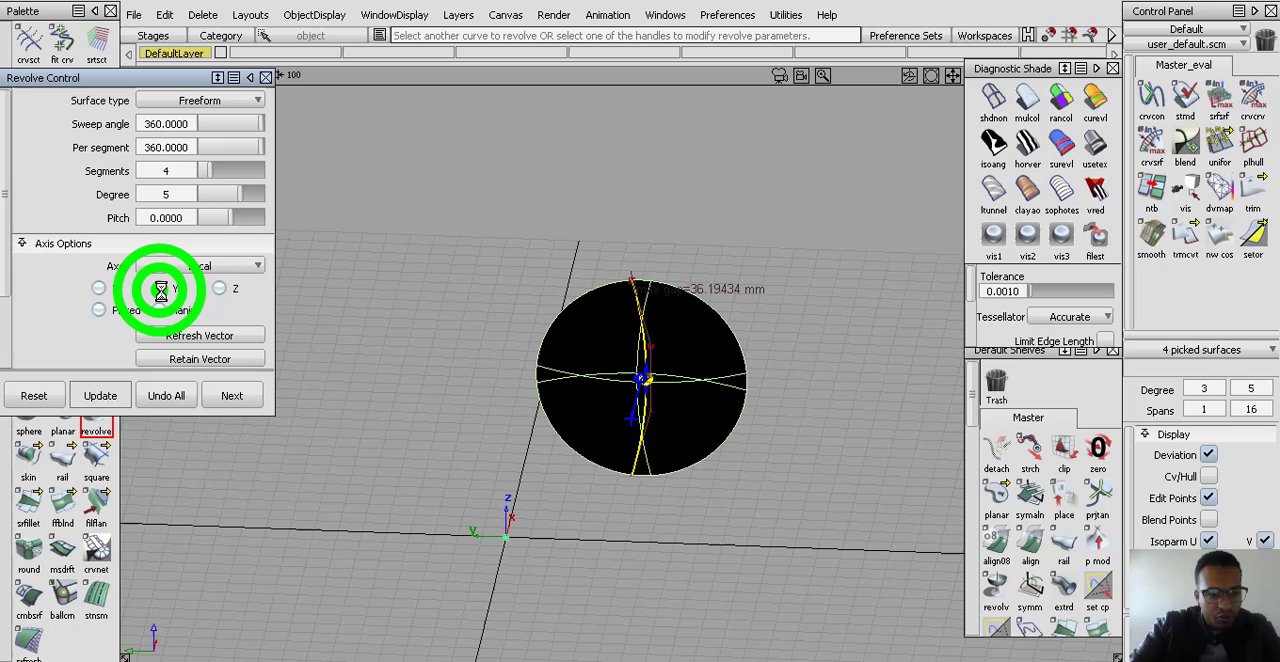
left_click(224, 289)
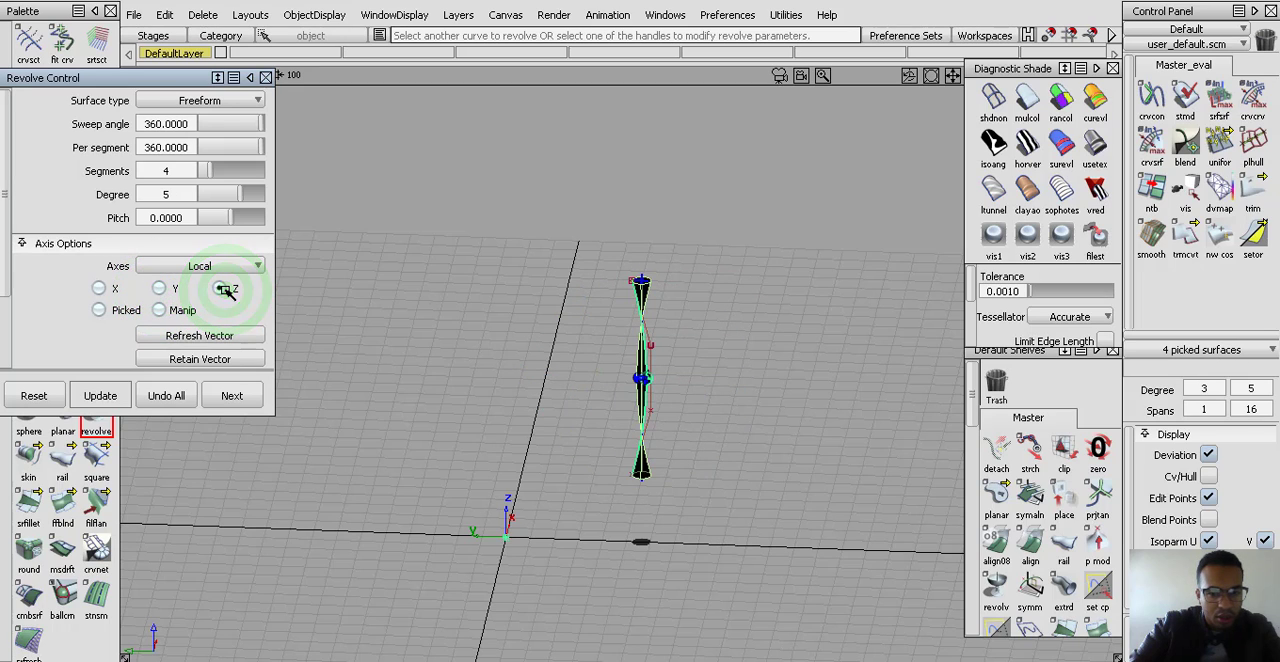
left_click(165, 310)
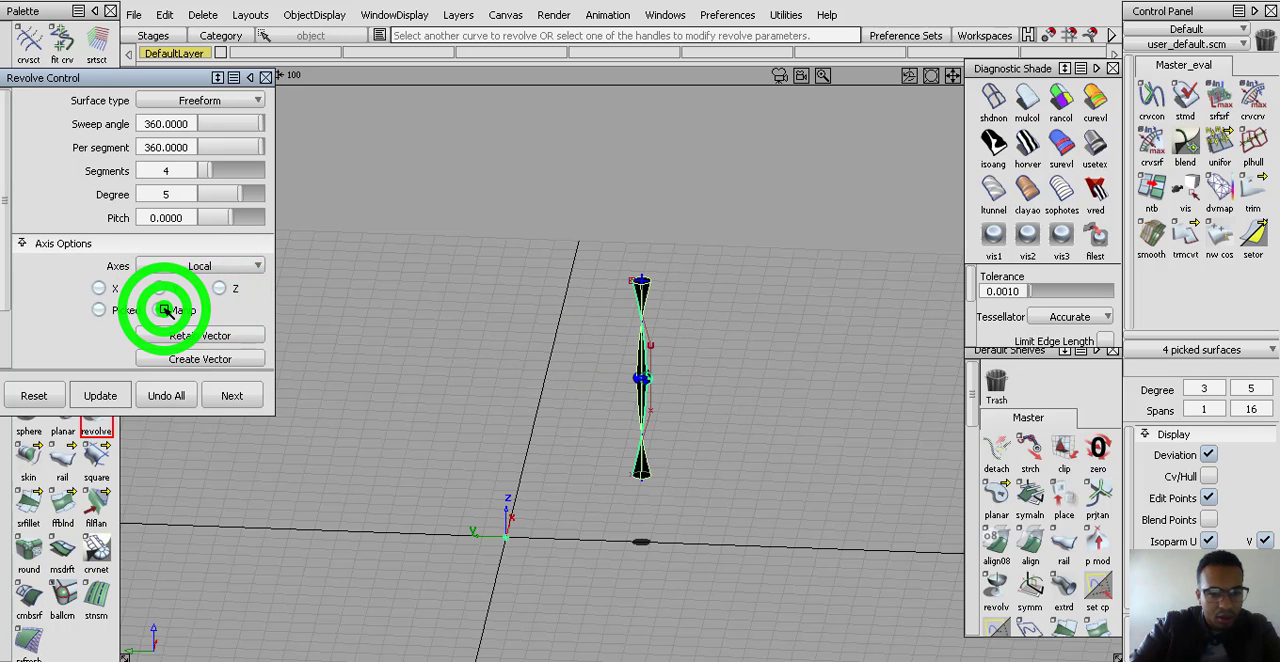
left_click(107, 289)
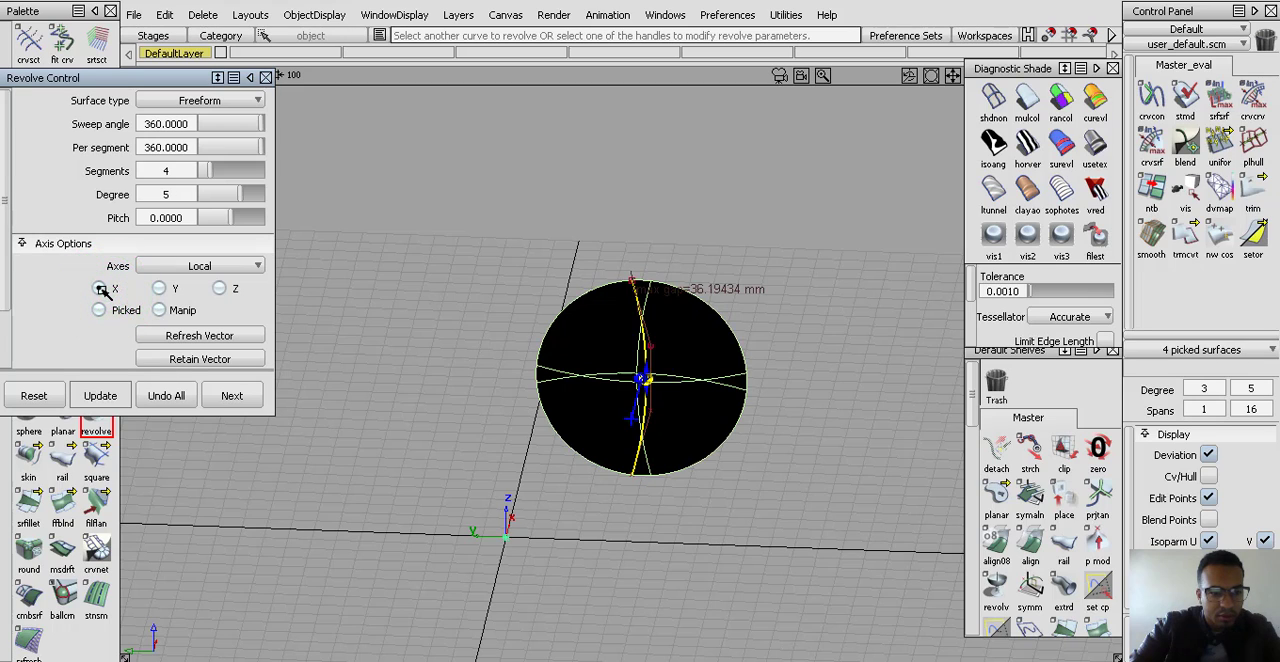
left_click(161, 289)
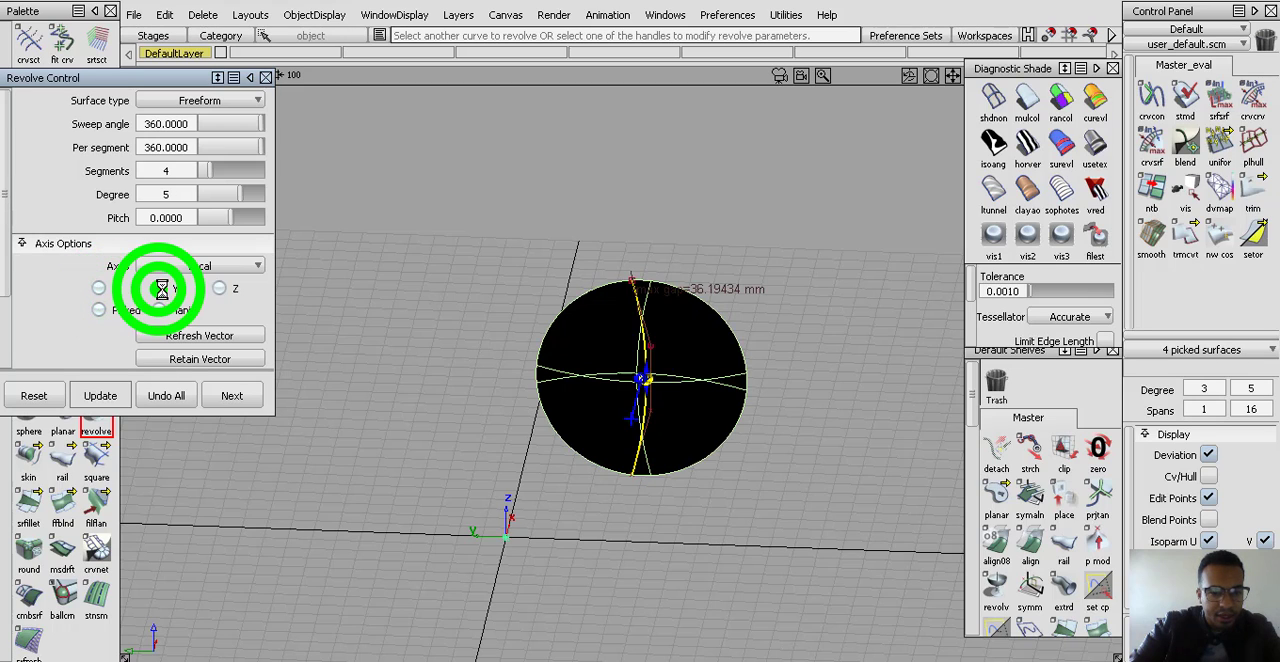
left_click(221, 289)
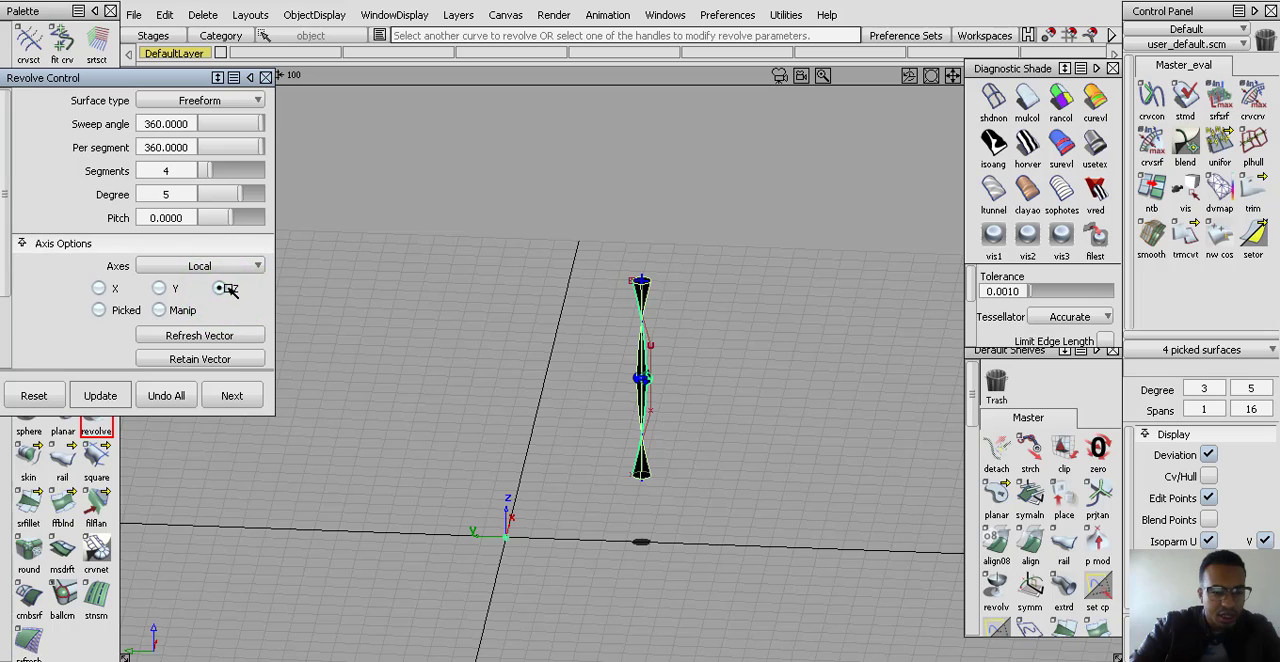
left_click(160, 267)
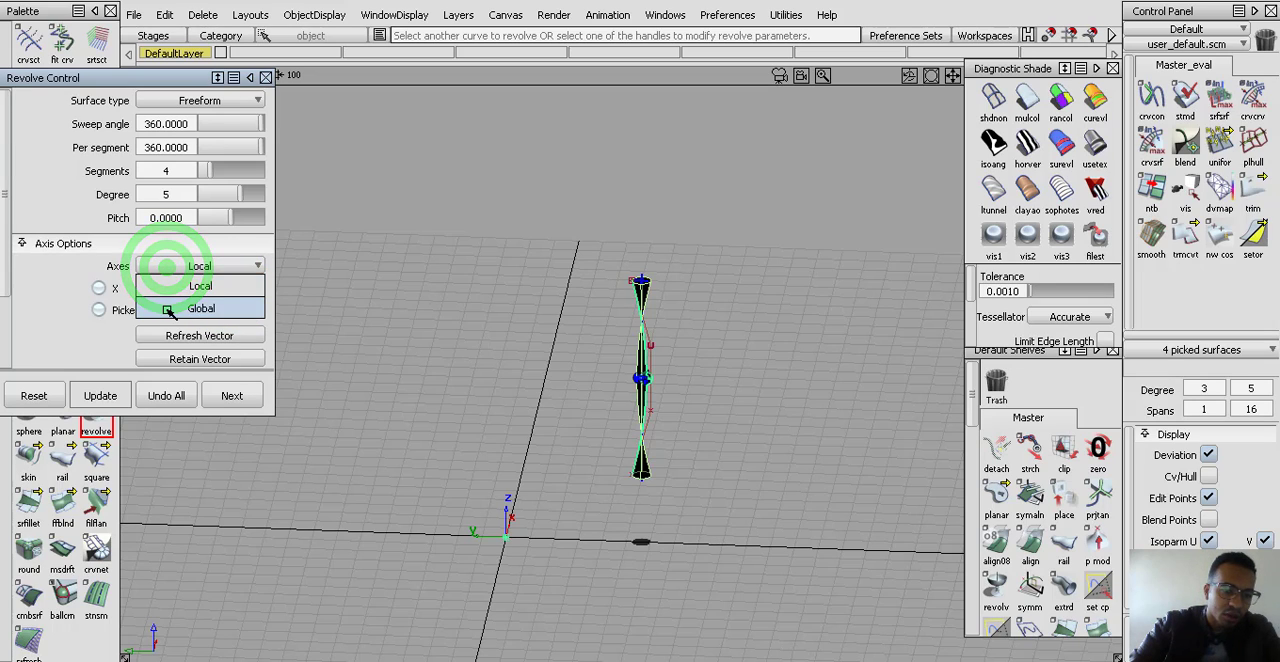
left_click(172, 310)
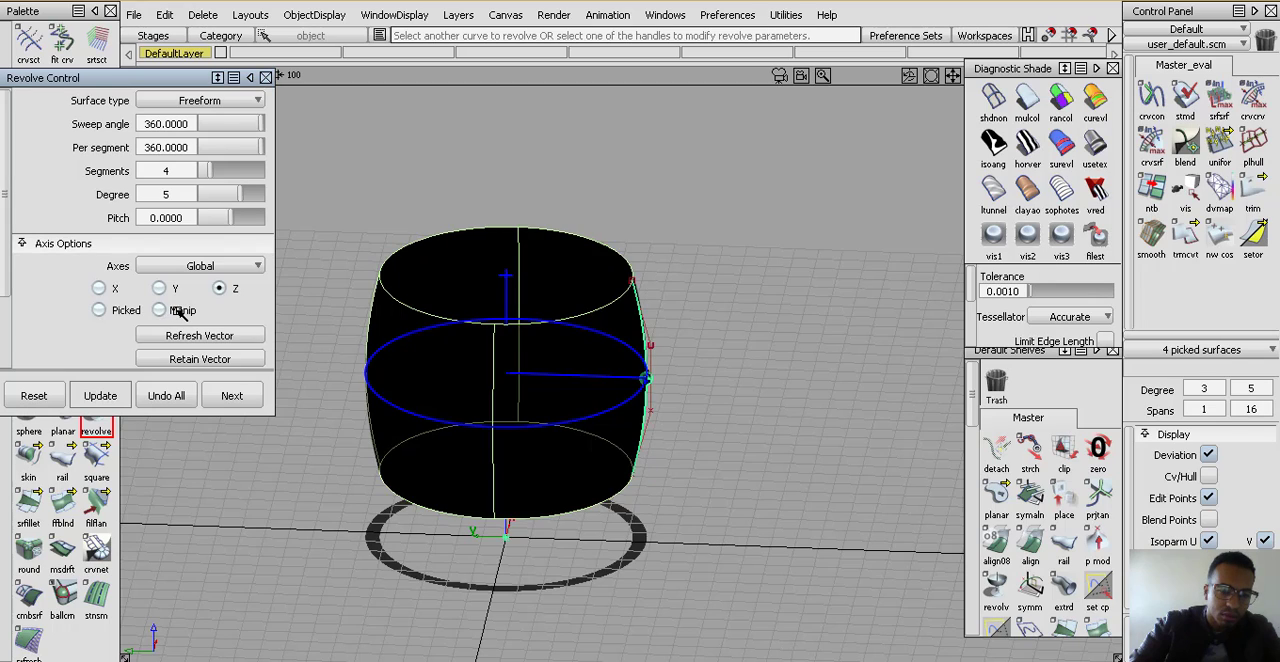
Examine the barrel-shaped revolve from several angles and look over the Revolve settings
left_click_drag(690, 350, 626, 457, "alt+shift")
left_click_drag(497, 416, 499, 438, "alt+shift")
right_click_drag(570, 466, 574, 396, "alt+shift")
left_click_drag(574, 394, 573, 381, "alt+shift")
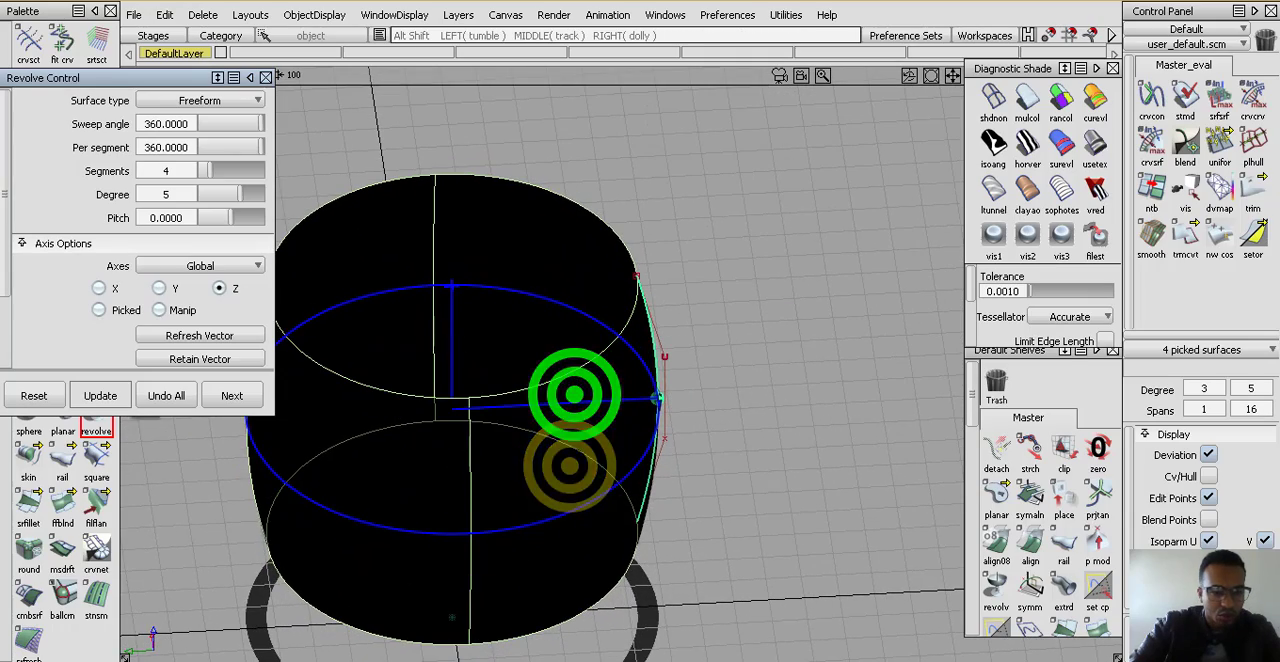
left_click_drag(467, 413, 488, 371, "alt+shift")
middle_click_drag(472, 373, 549, 374, "alt+shift")
left_click_drag(549, 374, 516, 387, "alt+shift")
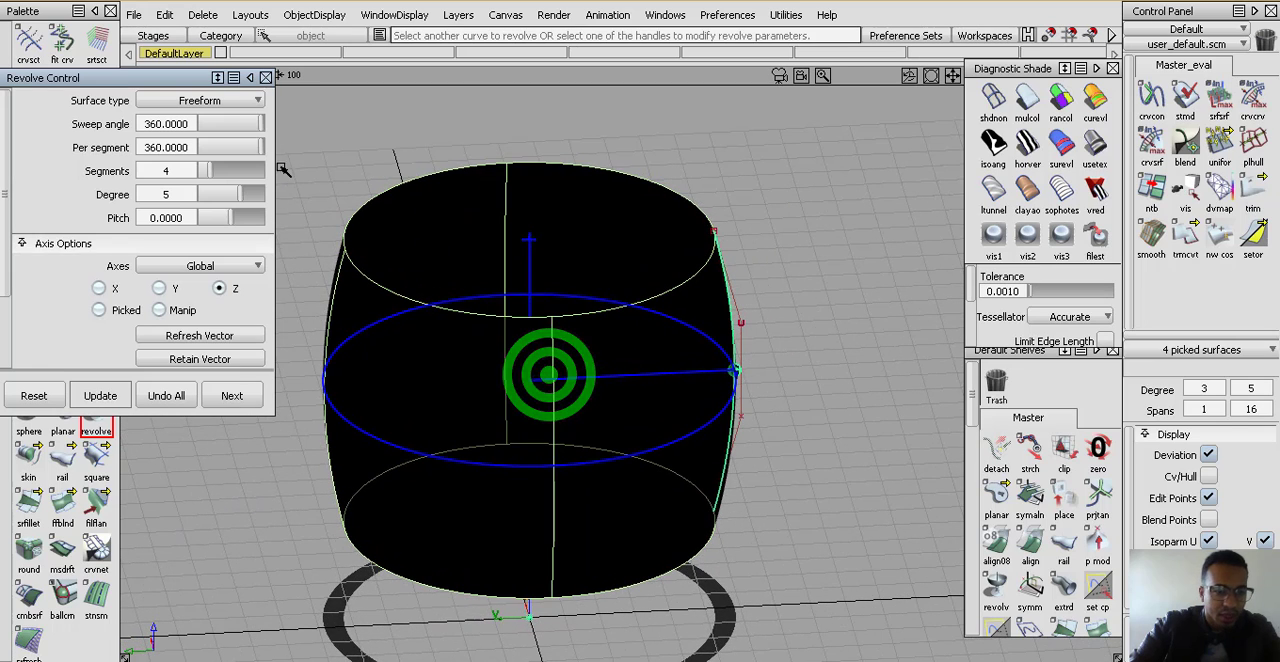
scroll(240, 157, "down", 4)
scroll(227, 266, "up", 4)
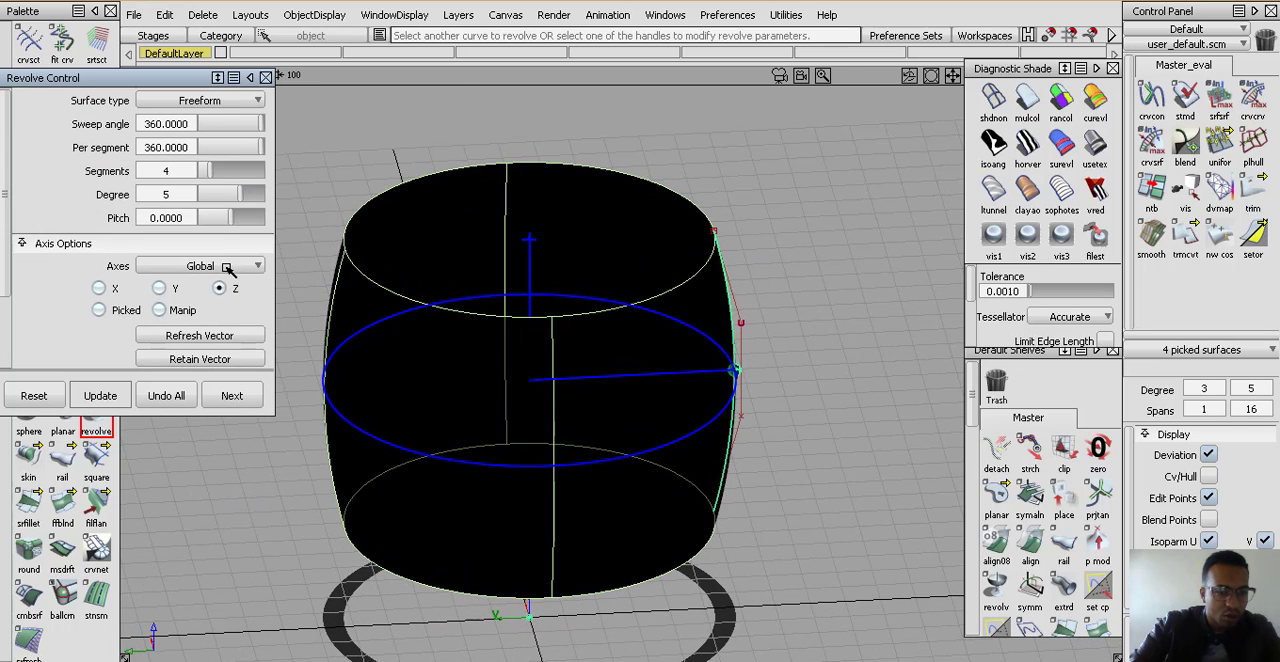
left_click(228, 102)
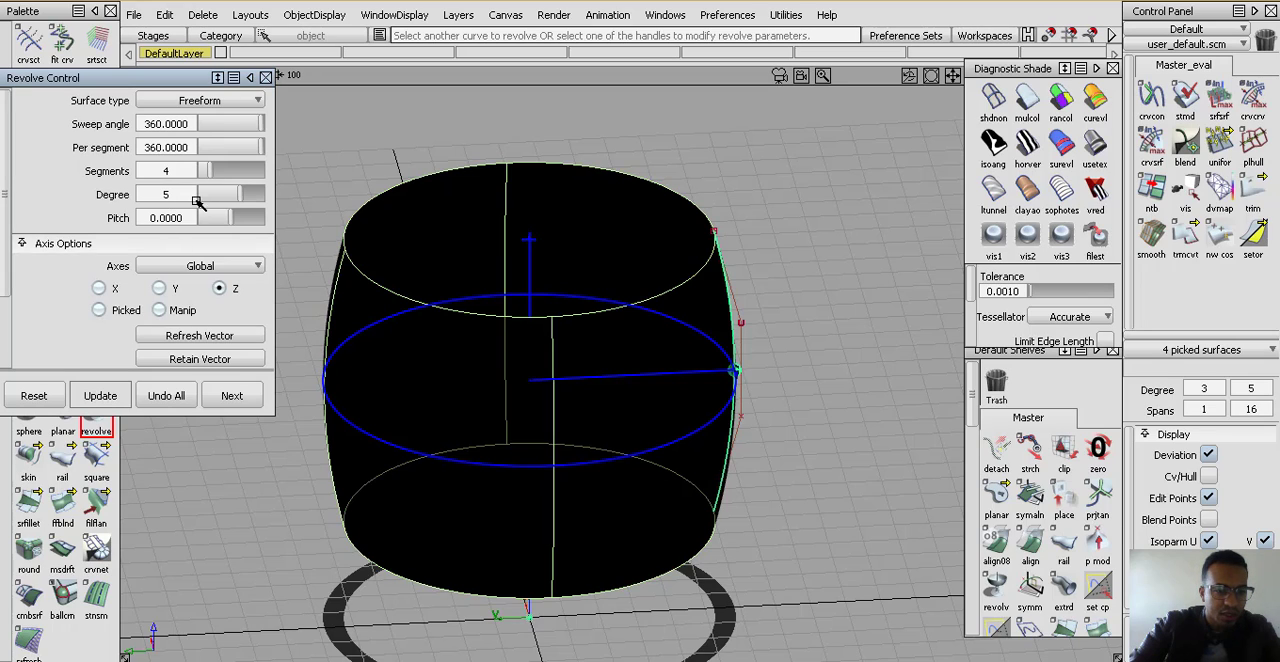
left_click_drag(661, 440, 562, 432, "alt+shift")
left_click_drag(628, 508, 614, 416, "ctrl+shift")
Leave the Revolve tool and pick the barrel-shaped surface with its CVs and hulls displayed
left_click(576, 407)
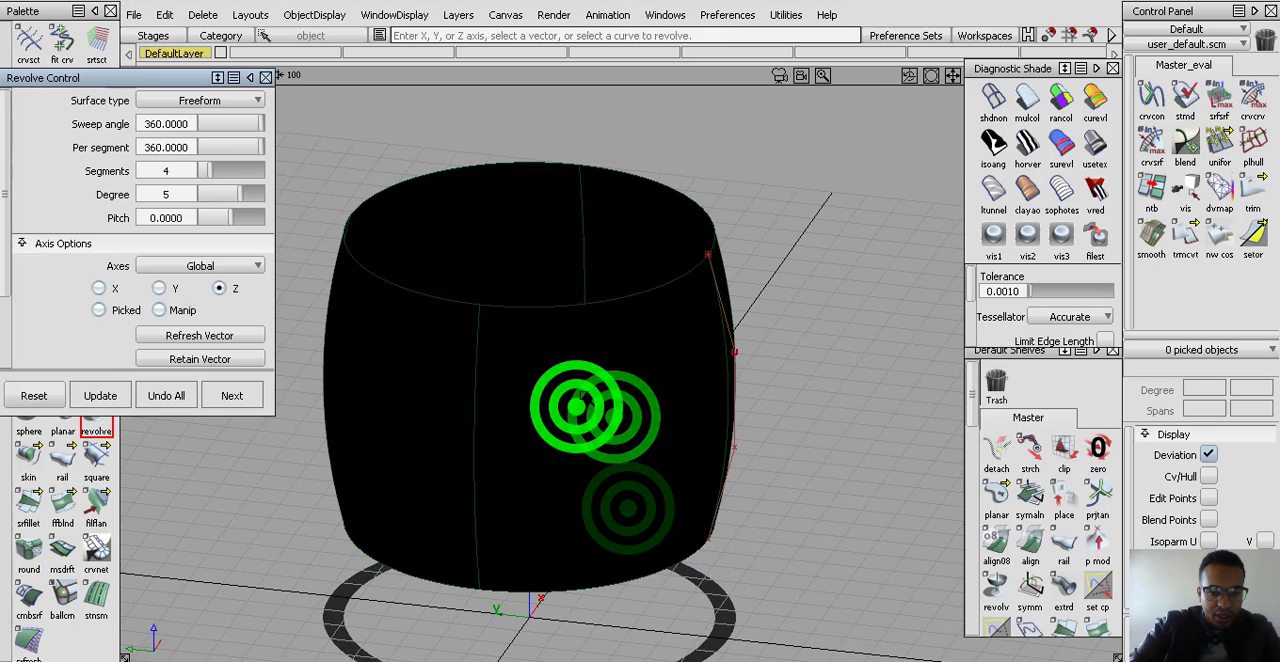
right_click(583, 396, "ctrl+shift")
left_click_drag(623, 498, 610, 358, "ctrl+shift")
left_click(583, 380)
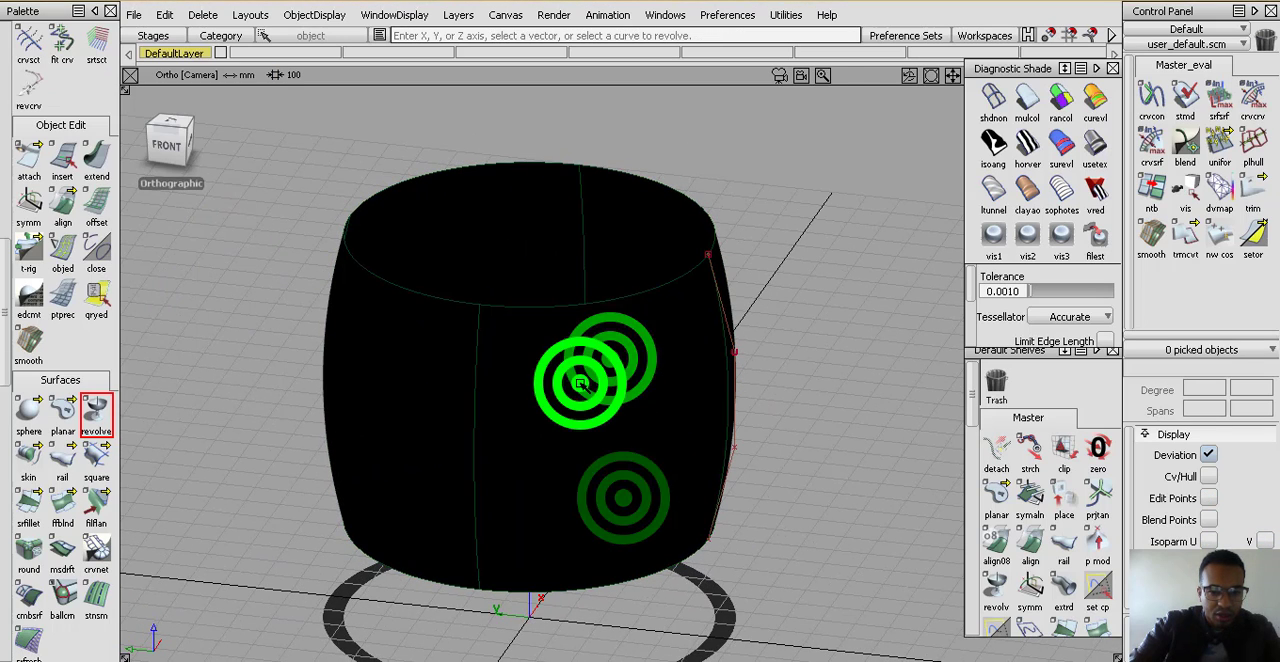
left_click(585, 452)
left_click_drag(585, 452, 598, 427, "alt+shift")
right_click_drag(598, 427, 526, 448, "ctrl+shift")
left_click_drag(578, 552, 588, 475, "alt+shift")
left_click_drag(714, 374, 677, 371, "alt+shift")
left_click_drag(787, 364, 560, 410, "alt+shift")
Pick the three duplicate revolved surfaces overlapping the barrel and delete them, keeping a single surface
mouse_move(460, 477)
right_mouse_down("alt+shift")
mouse_move(452, 508)
mouse_move(455, 494)
right_mouse_up("alt+shift")
left_click_drag(457, 490, 614, 507, "alt+shift")
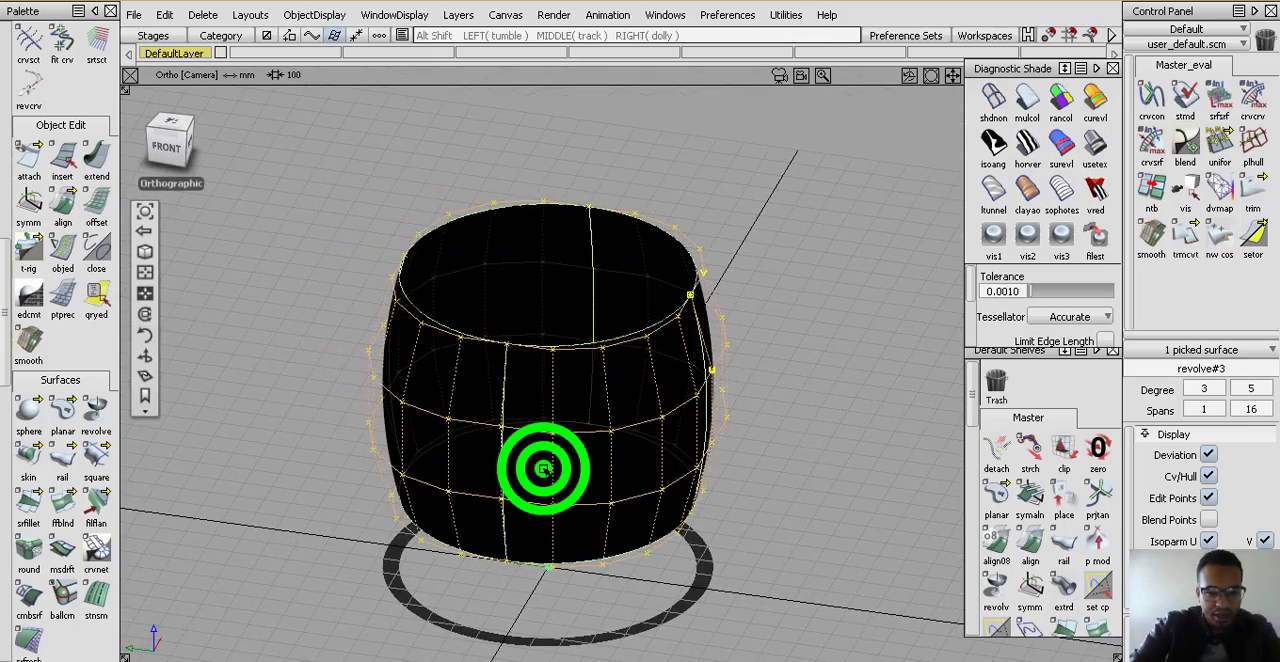
left_click_drag(543, 468, 617, 463, "alt+shift")
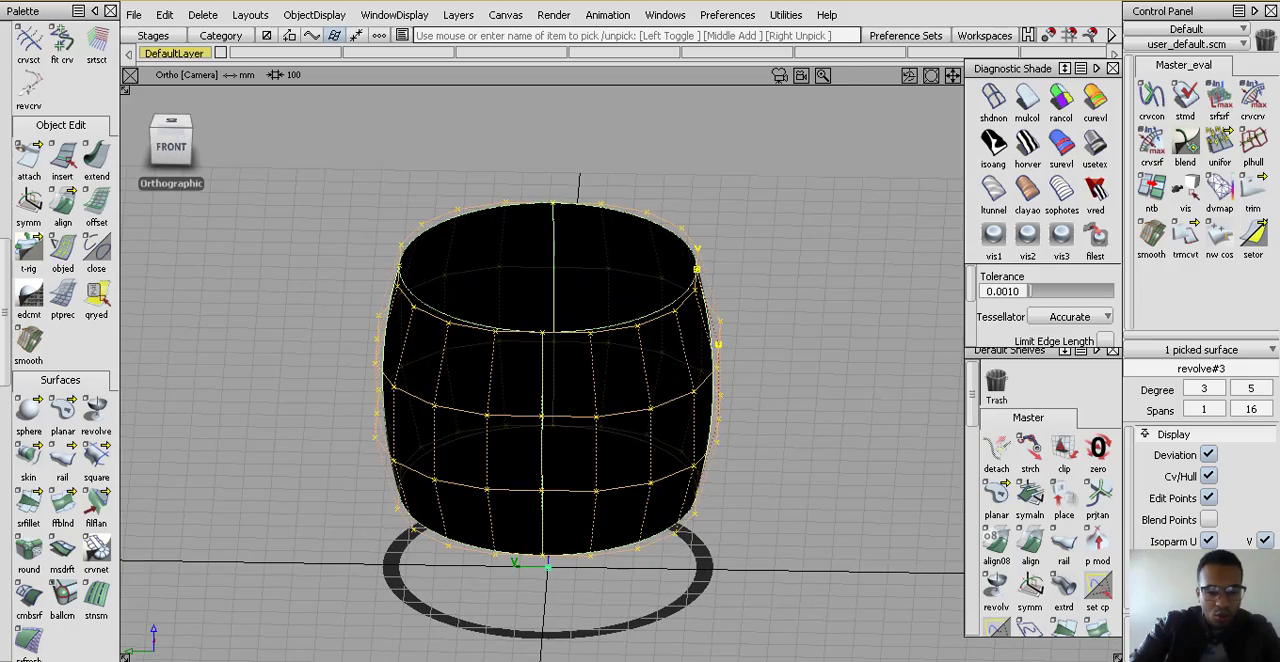
left_click_drag(603, 537, 600, 440, "alt+shift")
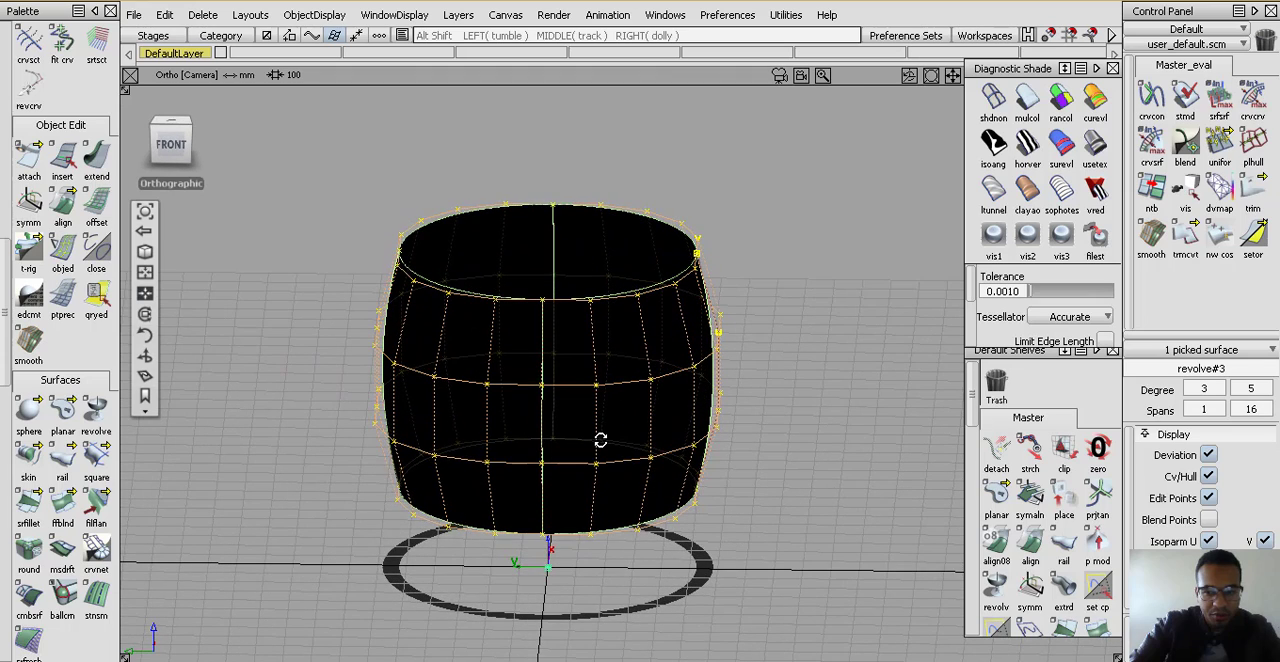
mouse_move(654, 505)
left_mouse_down("ctrl+shift")
mouse_move(654, 455)
mouse_move(623, 430)
left_mouse_up("ctrl+shift")
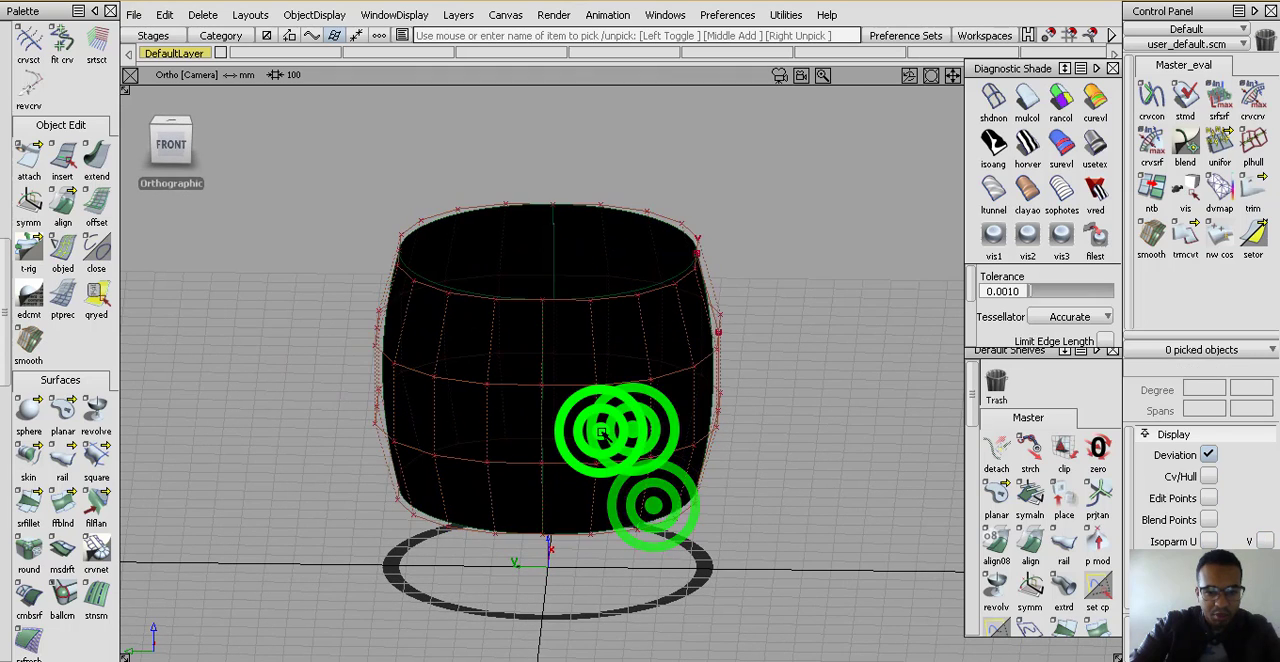
left_click(601, 430)
left_click_drag(642, 522, 635, 408, "ctrl+shift")
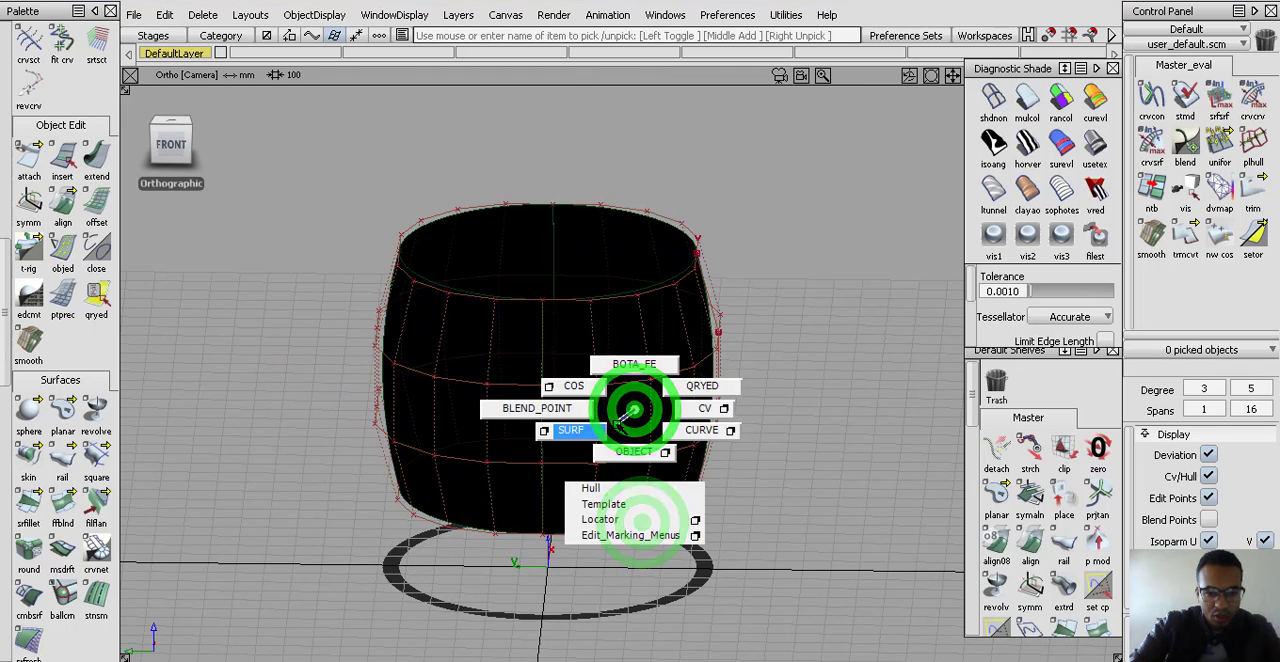
left_click(645, 438)
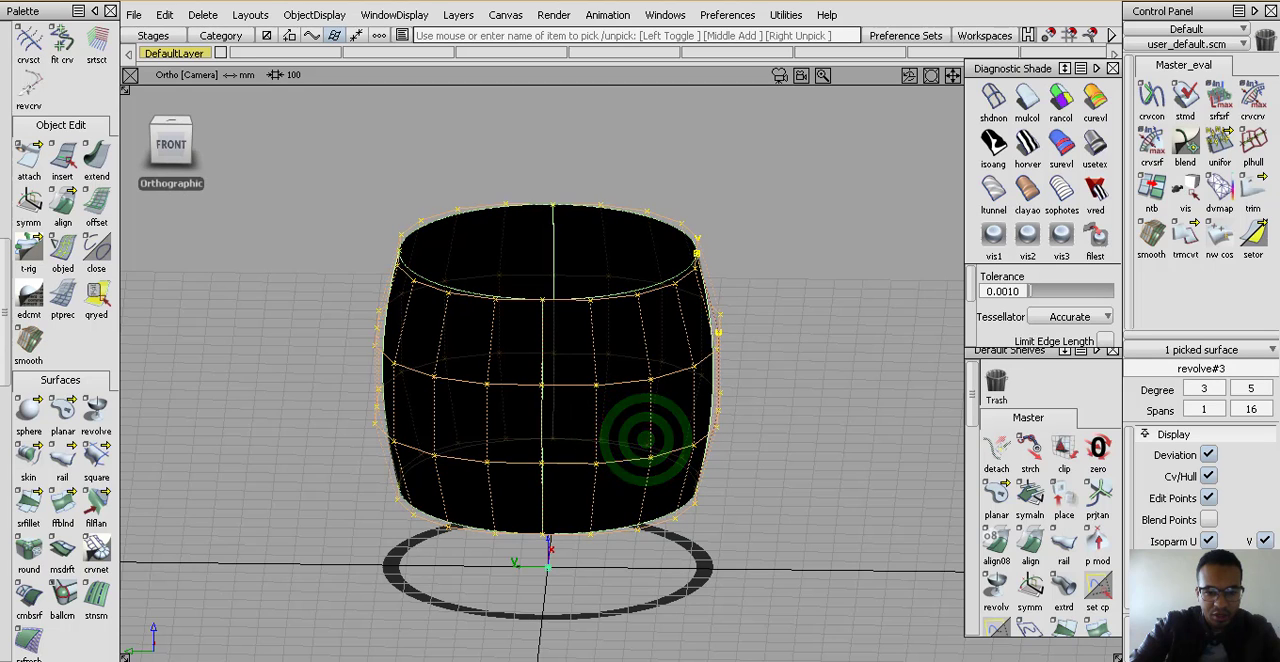
left_click_drag(644, 513, 668, 566)
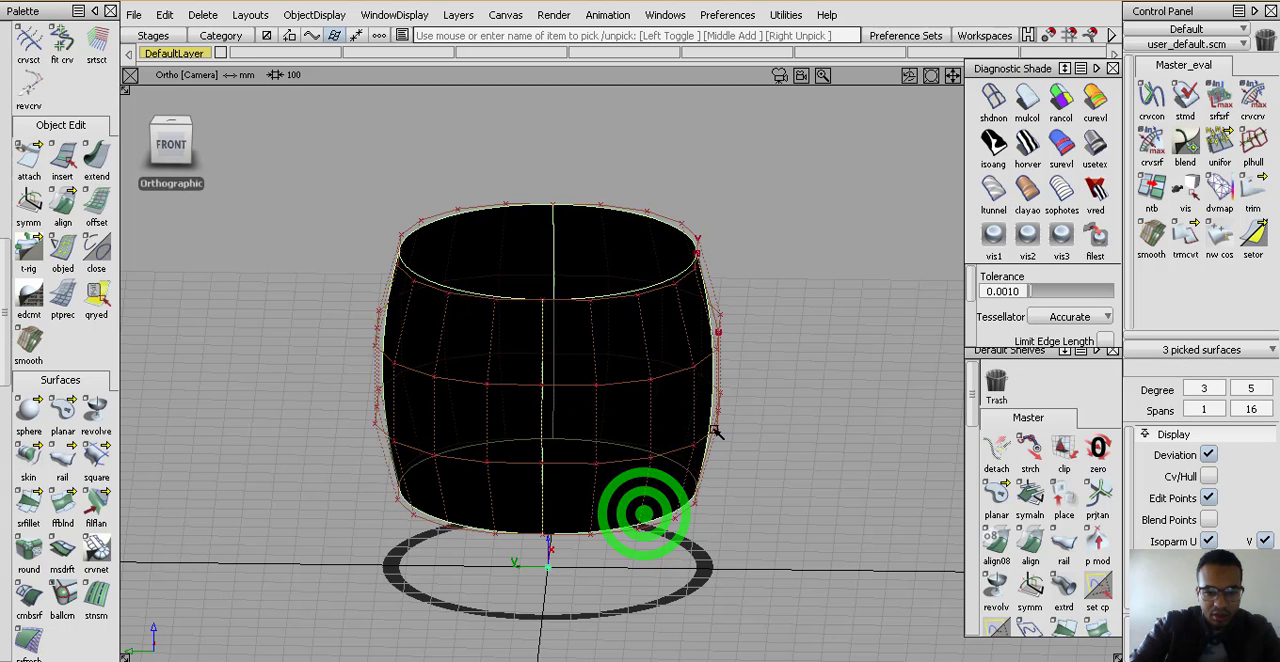
key("Delete")
key("Return")
Switch to the front view, pick the remaining revolved surface and hide its CVs and hulls
mouse_move(574, 397)
left_mouse_down("alt+shift")
mouse_move(562, 428)
mouse_move(570, 392)
left_mouse_up("alt+shift")
left_click(590, 445)
left_click(611, 480)
left_click(573, 450)
left_click(174, 146)
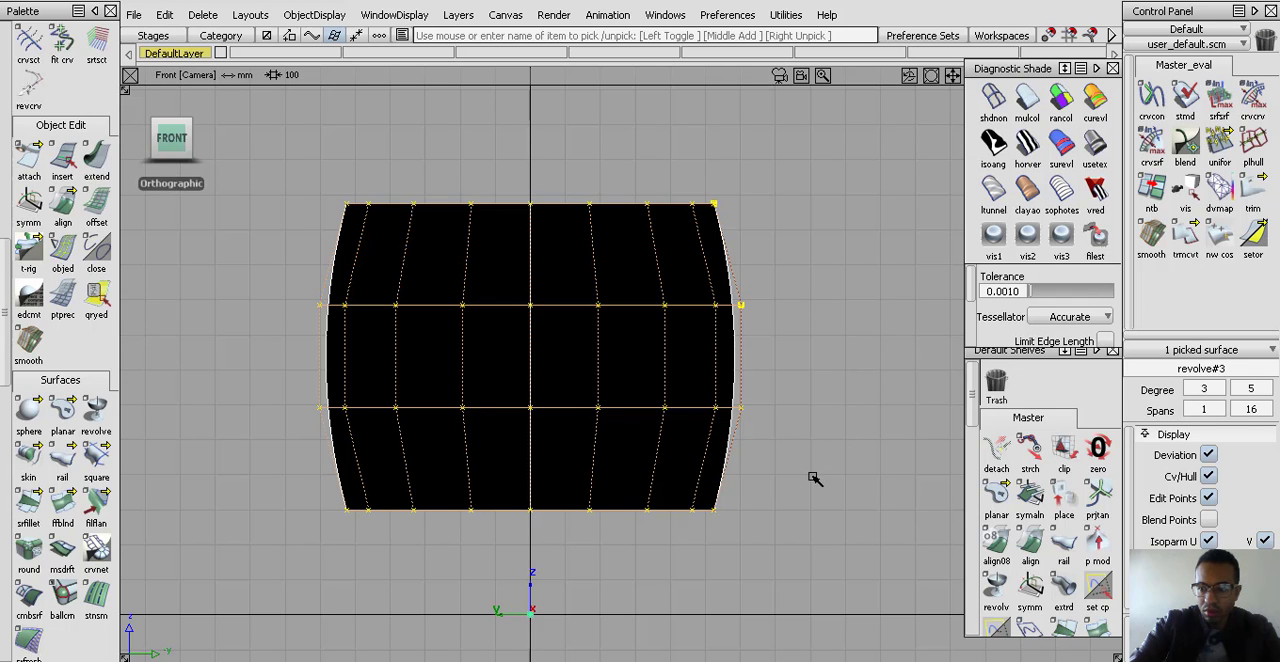
left_click(809, 477)
left_click(829, 337)
left_click(657, 394)
left_click(658, 437, "ctrl+shift")
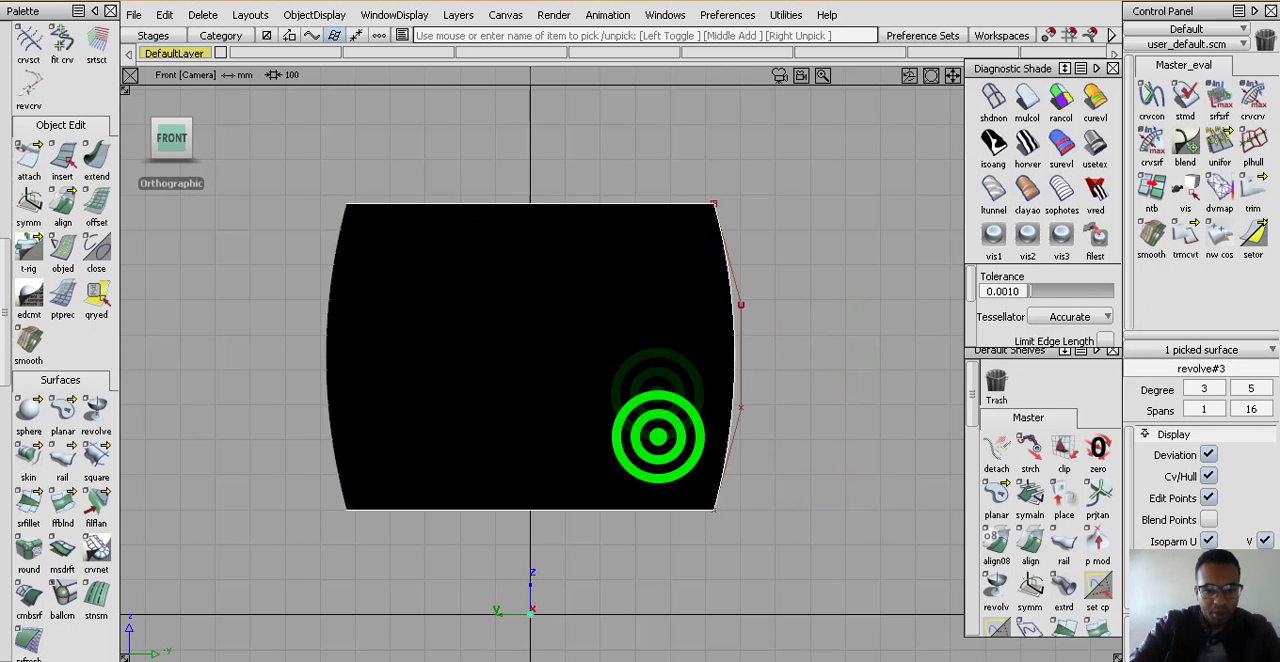
Pick the remaining barrel-shaped revolved surface and delete it, keeping only the bowed profile curve
right_click_drag(668, 348, 652, 400, "alt+shift")
left_click_drag(656, 371, 612, 446, "alt+shift")
right_click_drag(649, 384, 660, 322, "alt+shift")
left_click_drag(650, 351, 632, 430, "alt+shift")
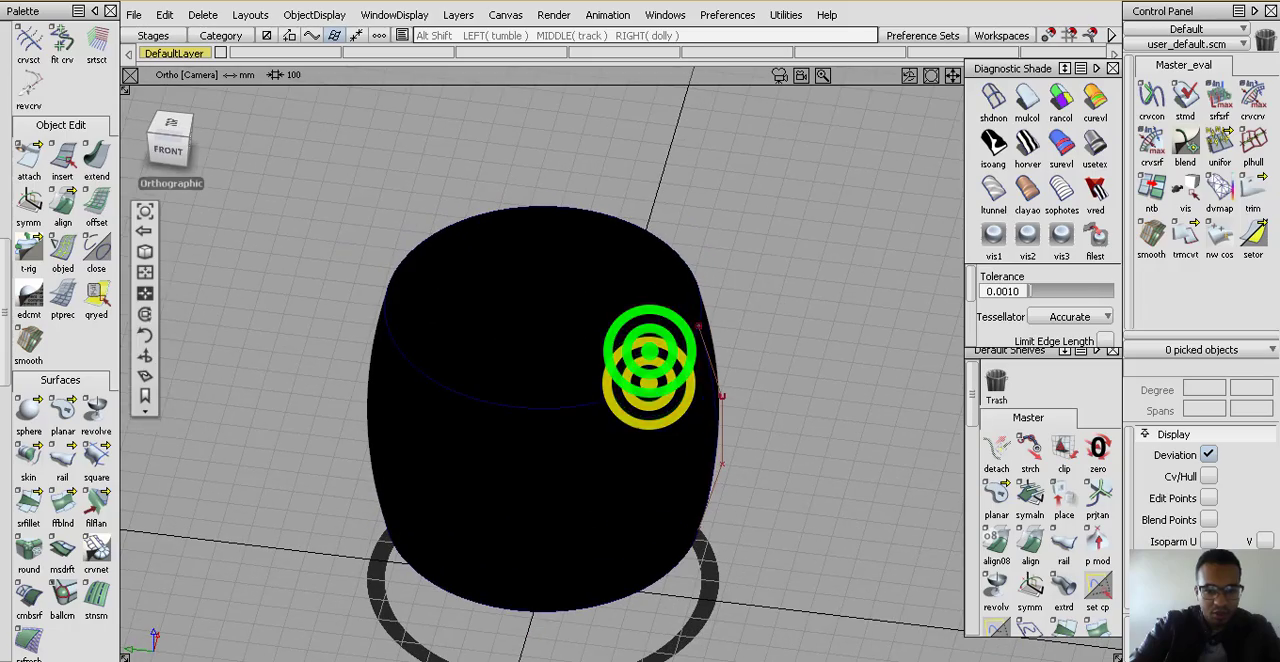
left_click(631, 424)
left_click(644, 517)
left_click(591, 471)
right_click_drag(608, 412, 583, 456, "alt+shift")
left_click_drag(524, 454, 670, 393, "alt+shift")
left_click(687, 498)
left_click(676, 375)
left_click(616, 409)
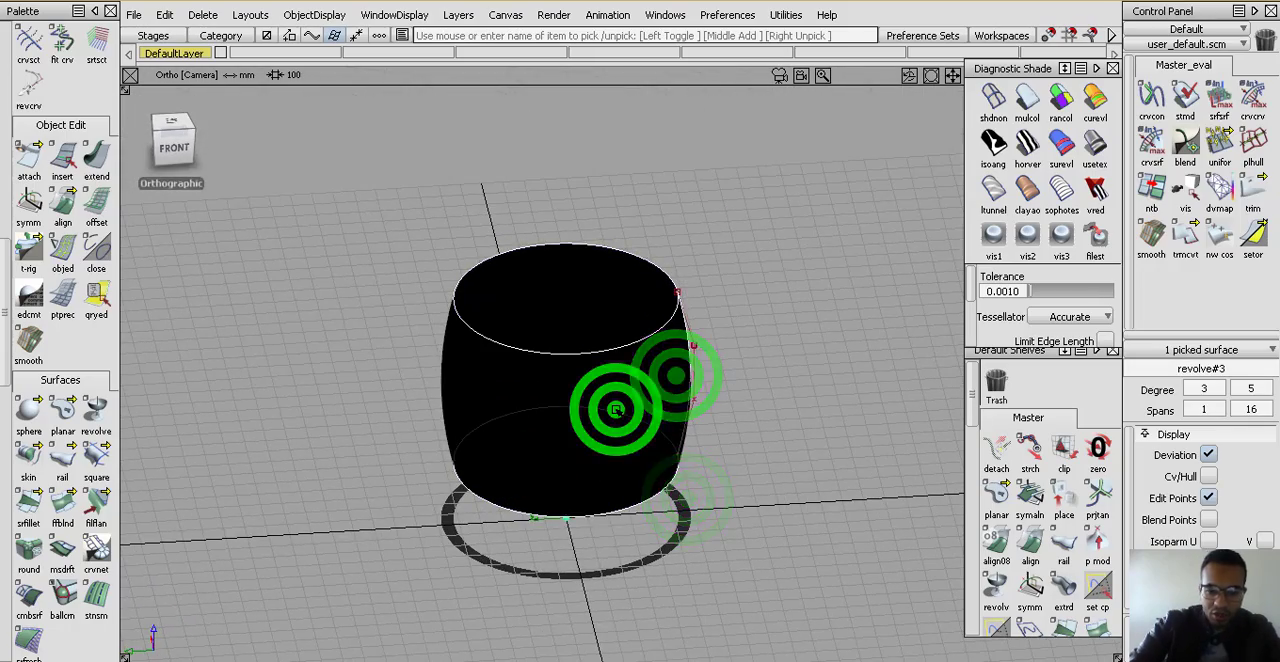
key("Delete")
key("Return")
Switch to the front view, pick the bowed profile curve and revolve it about the global Z axis
left_click(175, 152)
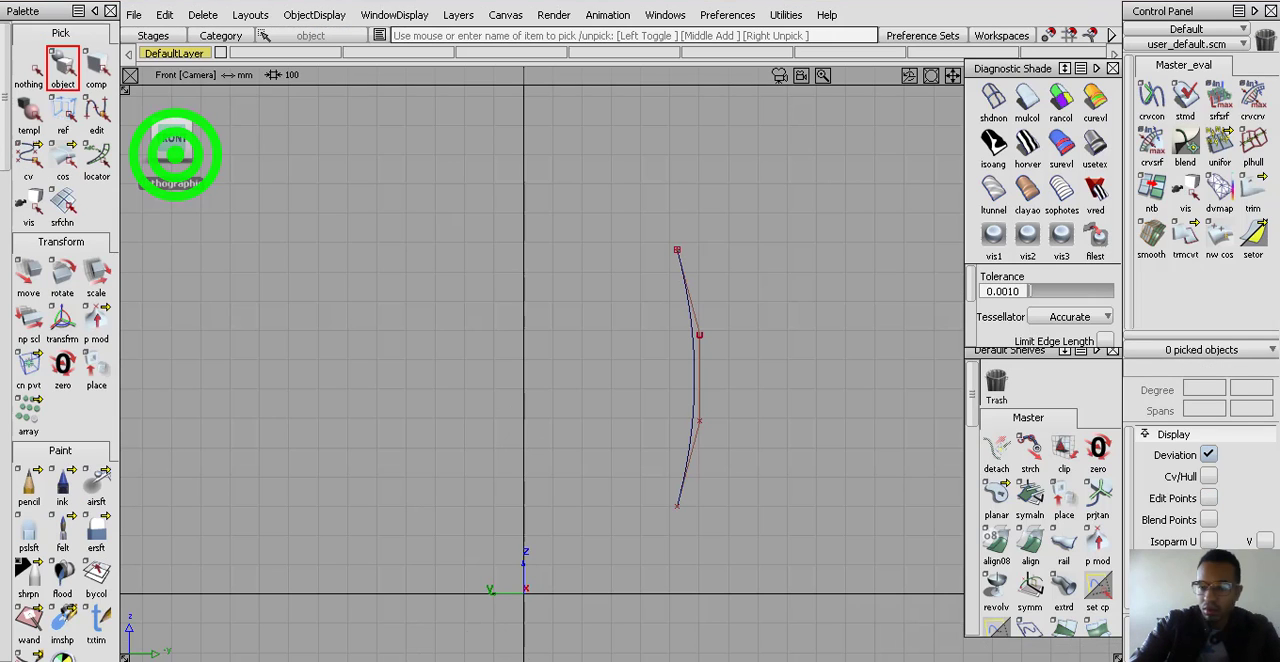
left_click(75, 75)
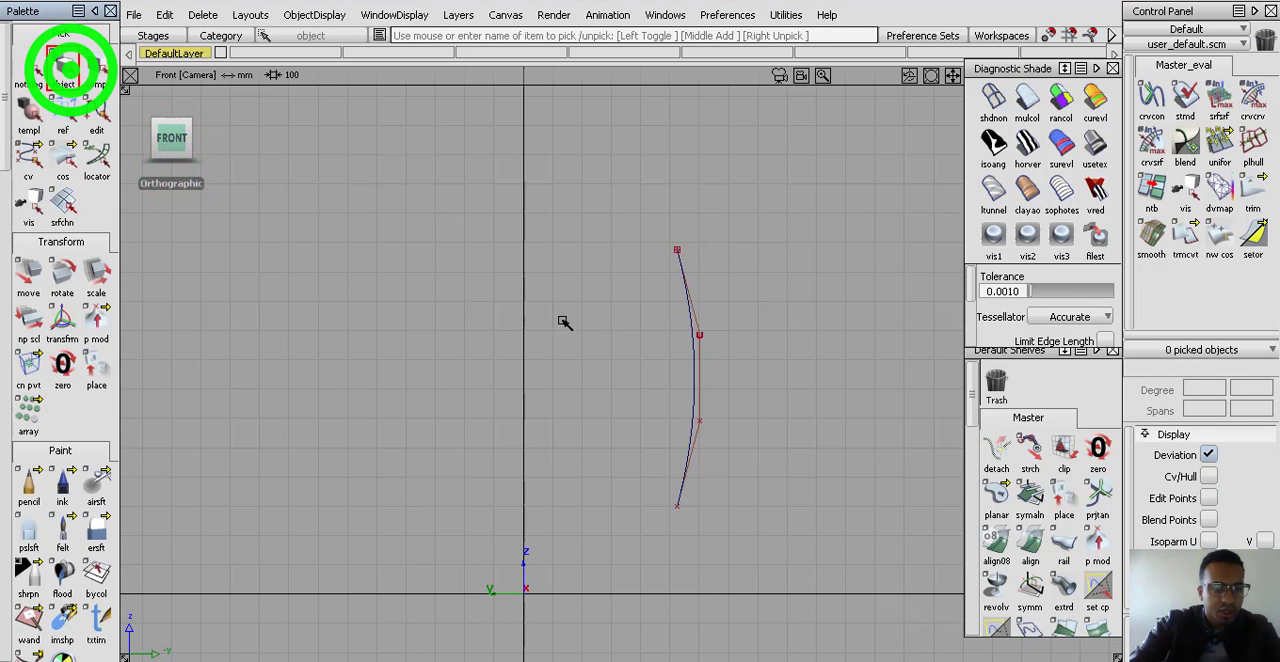
left_click_drag(636, 215, 740, 382)
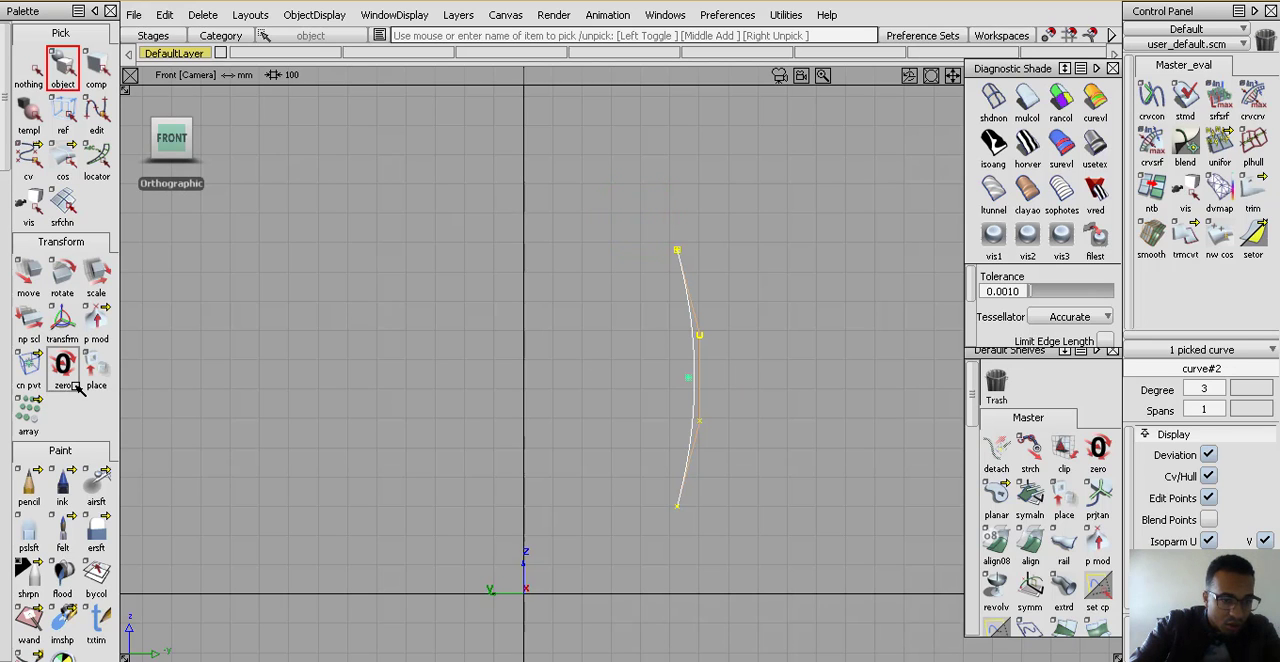
scroll(78, 390, "down", 10)
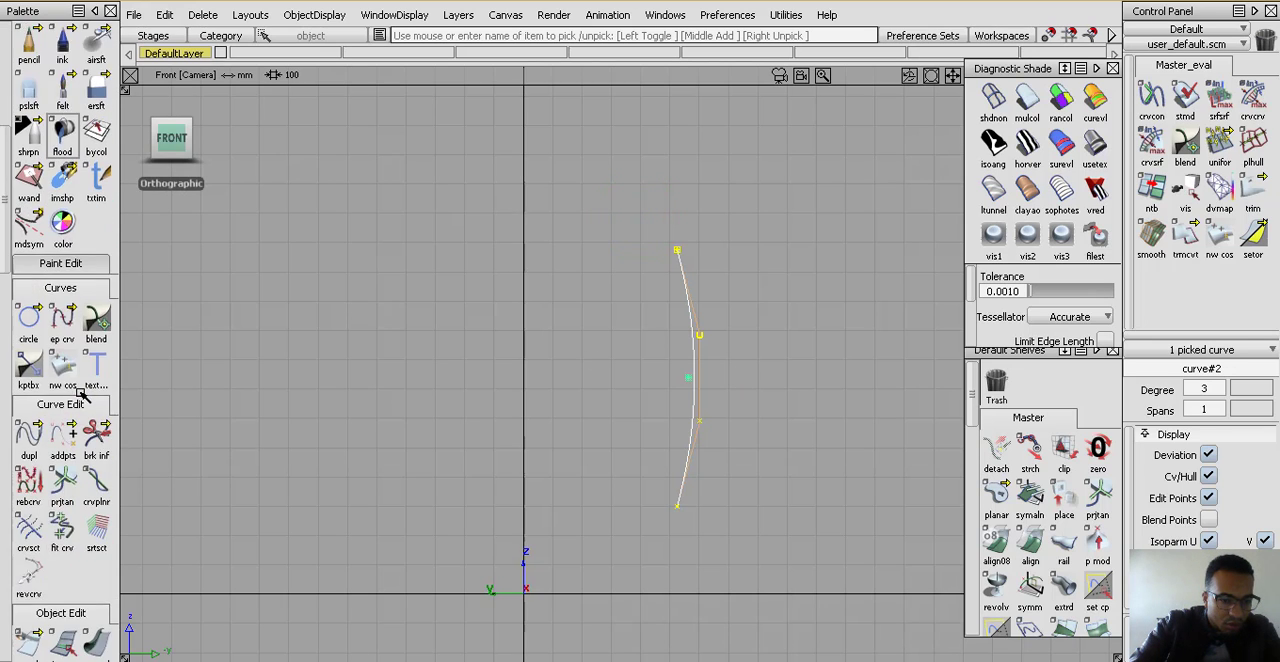
scroll(82, 393, "down", 3)
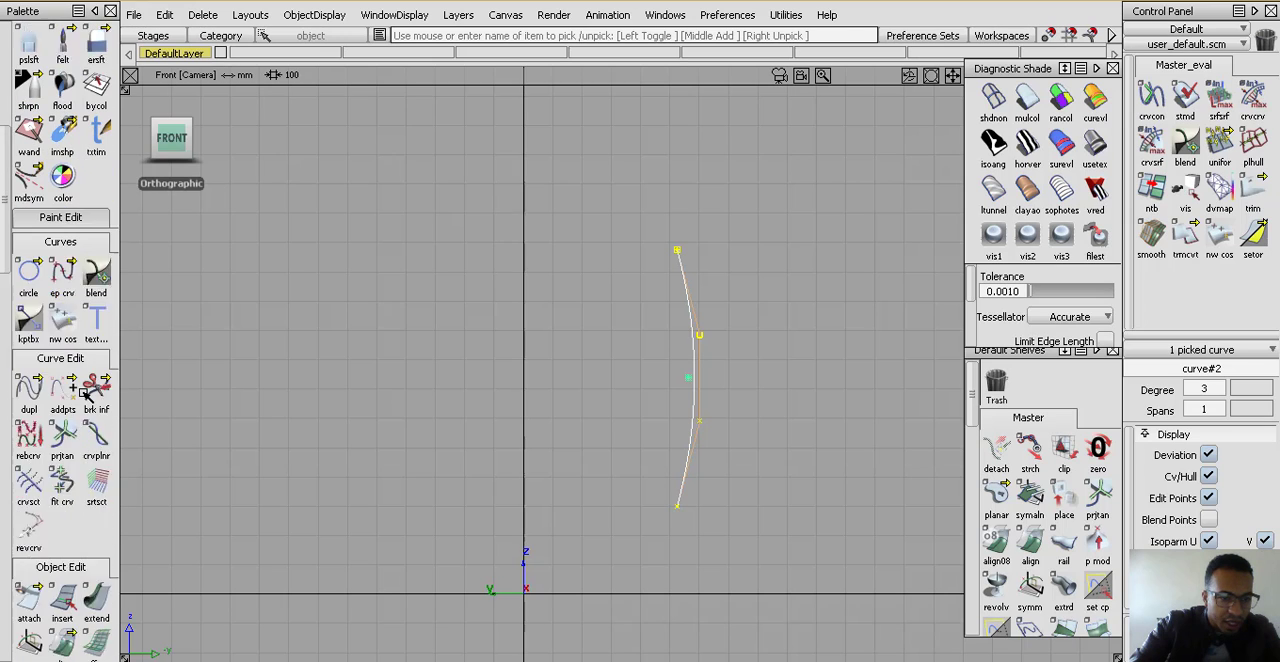
scroll(84, 392, "down", 7)
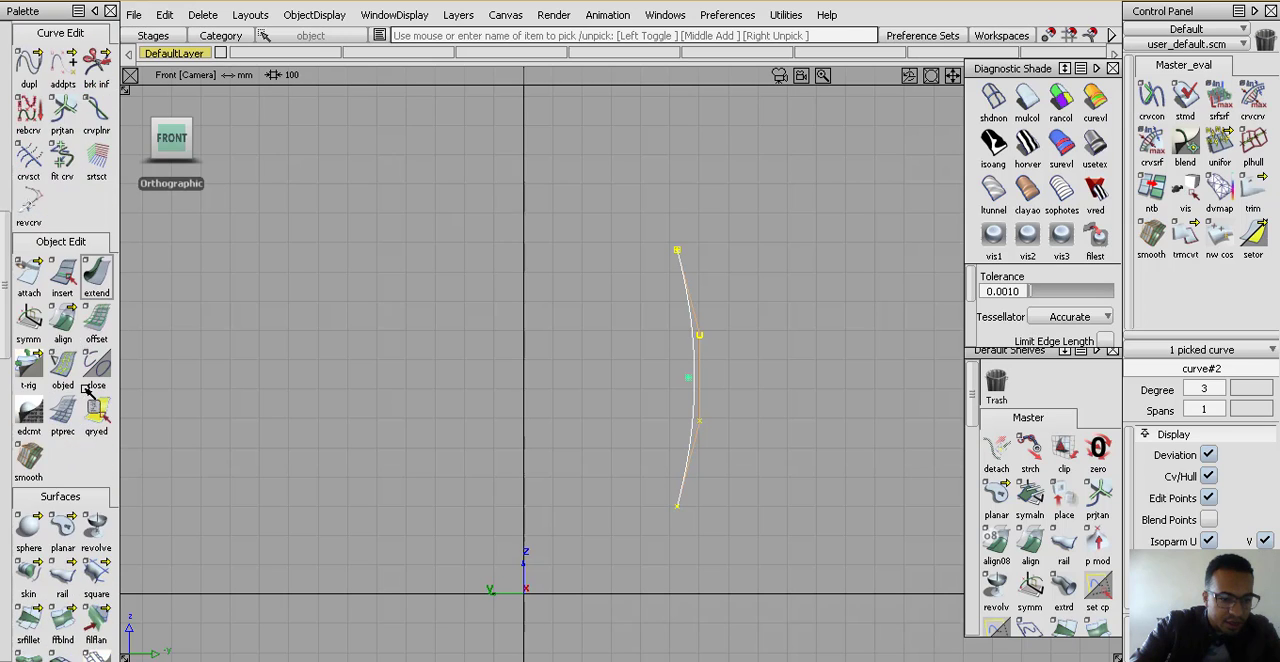
scroll(88, 389, "down", 3)
left_click(90, 405)
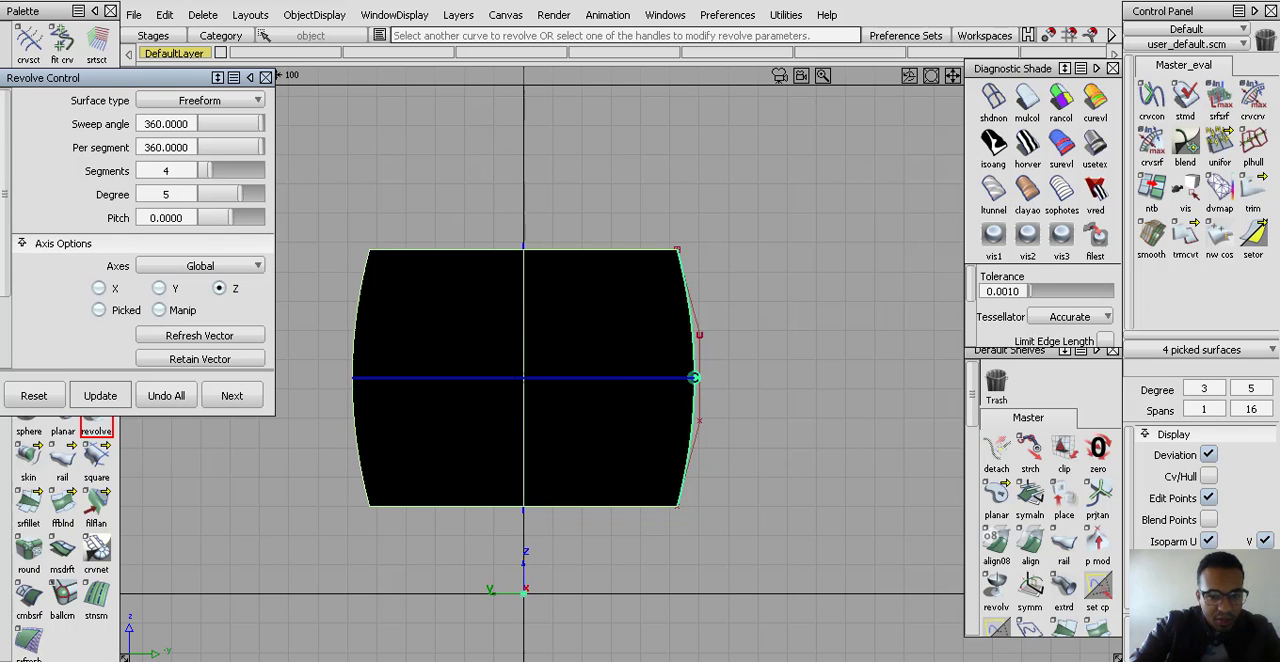
Set the number of segments to 4 for the barrel revolve's 360-degree sweep
left_click_drag(548, 362, 510, 444, "alt+shift")
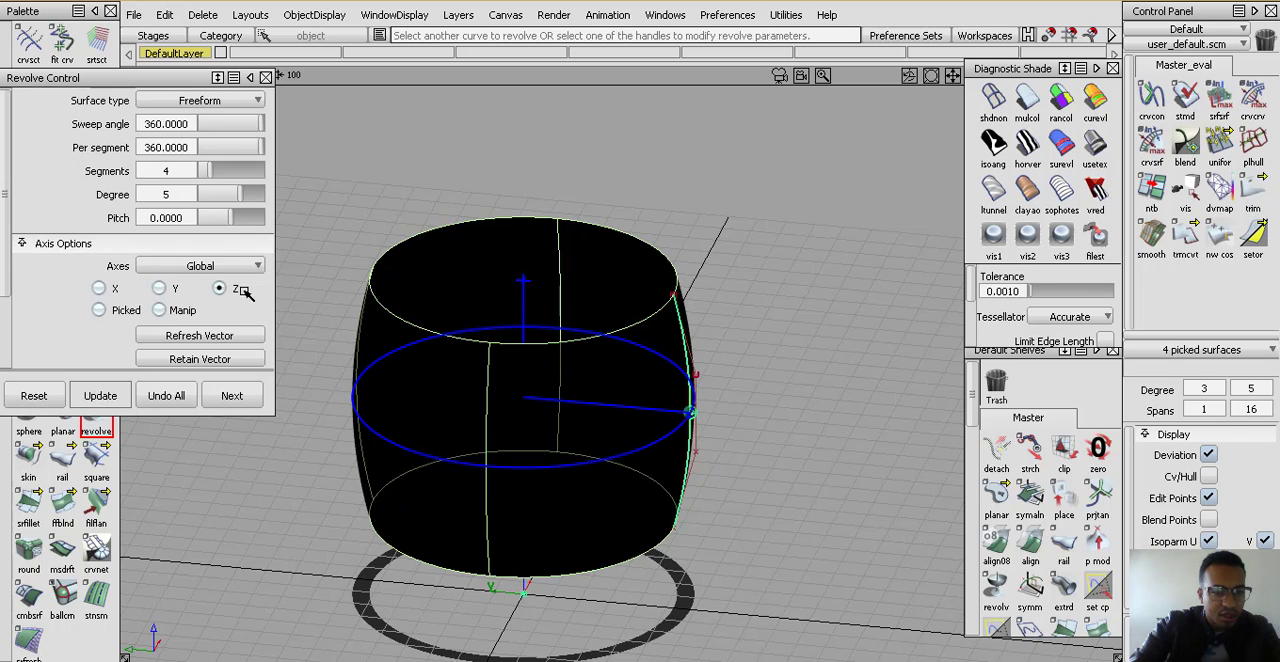
mouse_move(256, 123)
left_mouse_down()
mouse_move(238, 124)
mouse_move(274, 129)
left_mouse_up()
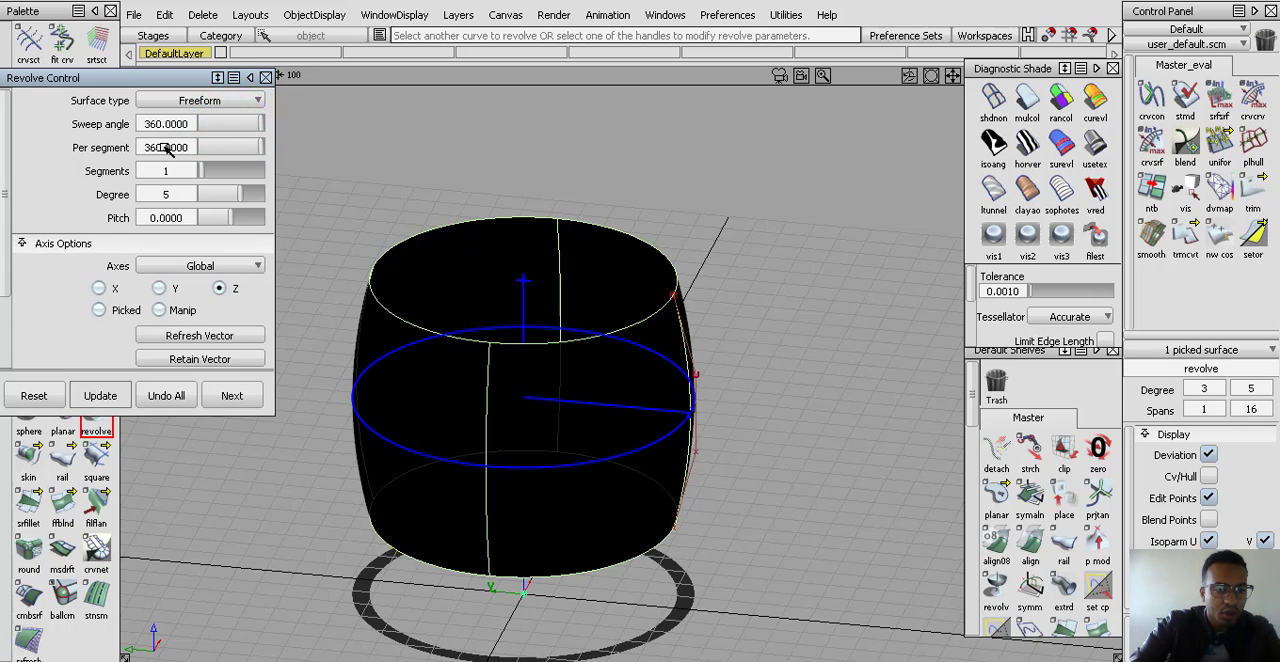
left_click(180, 170)
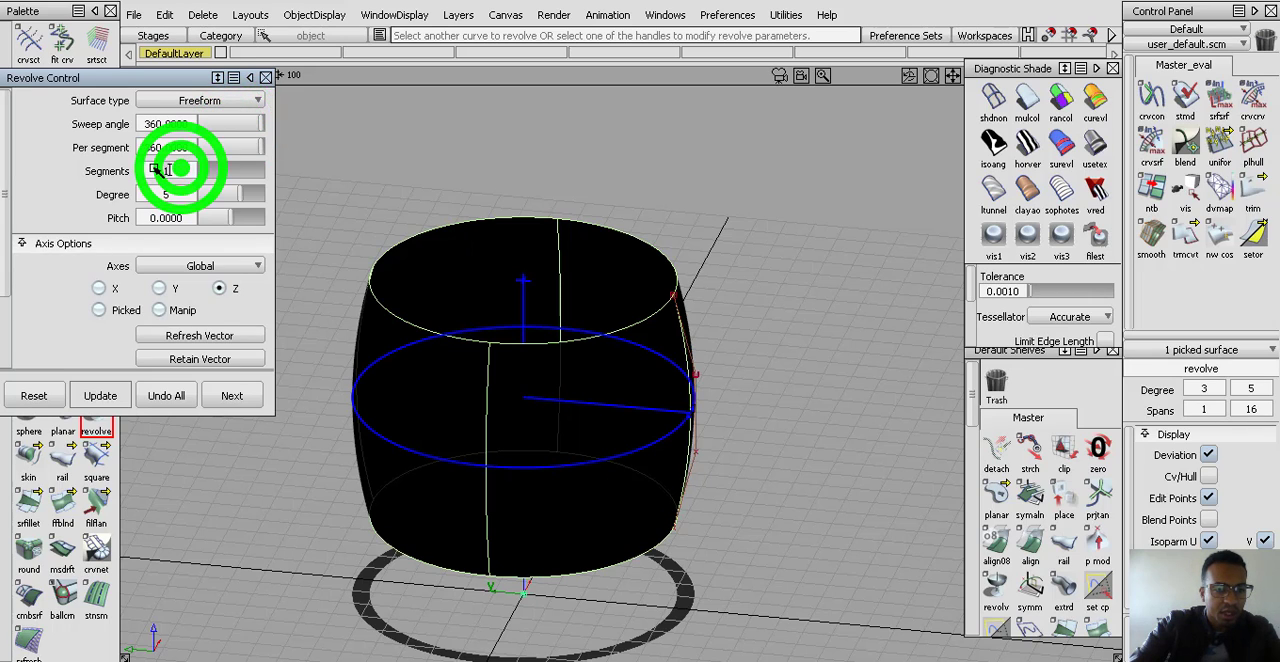
left_click(258, 127)
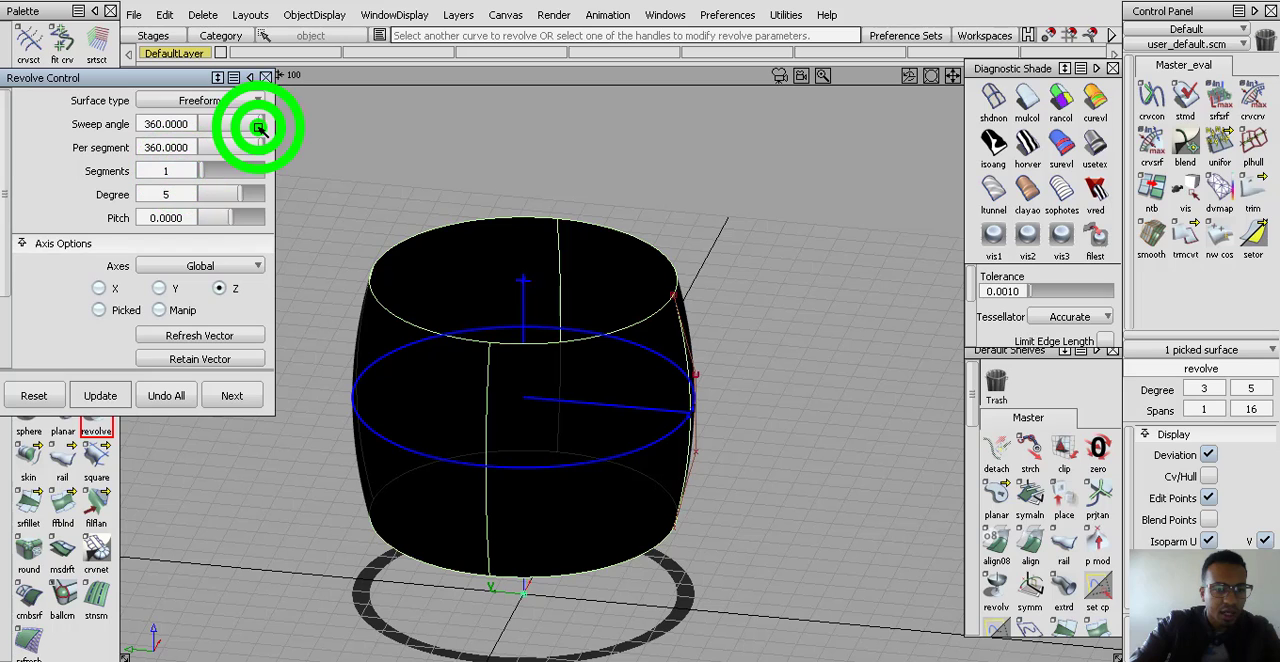
left_click(170, 171)
type("4")
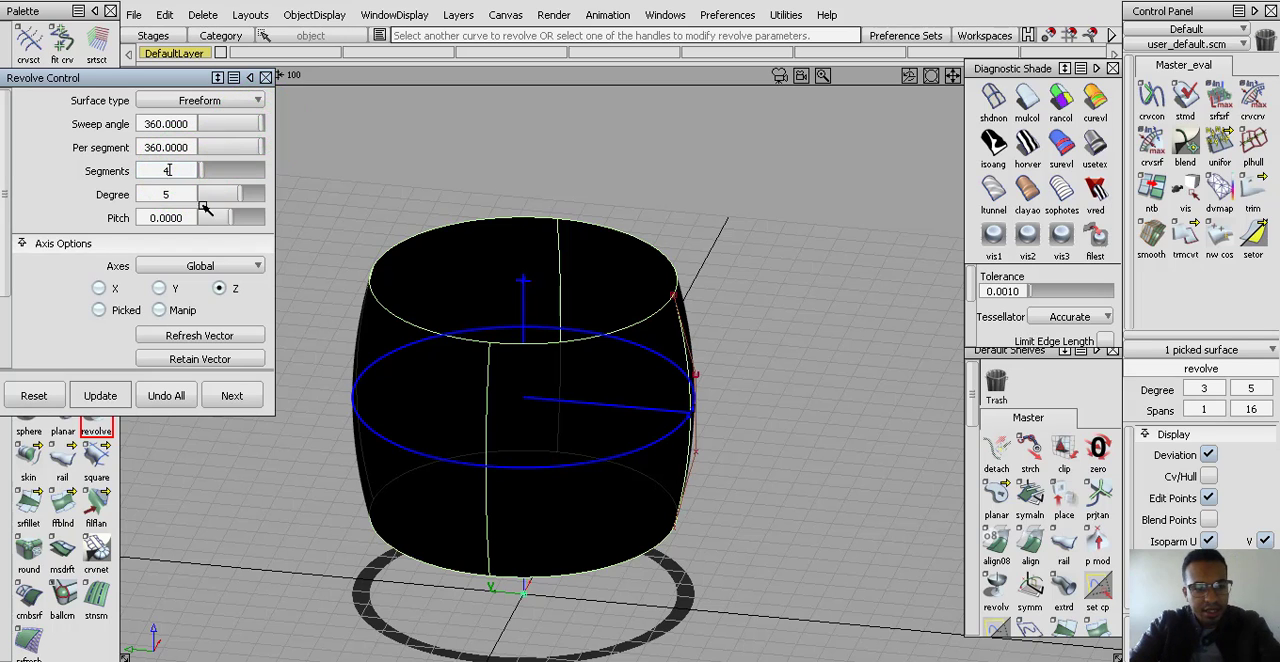
left_click(62, 212)
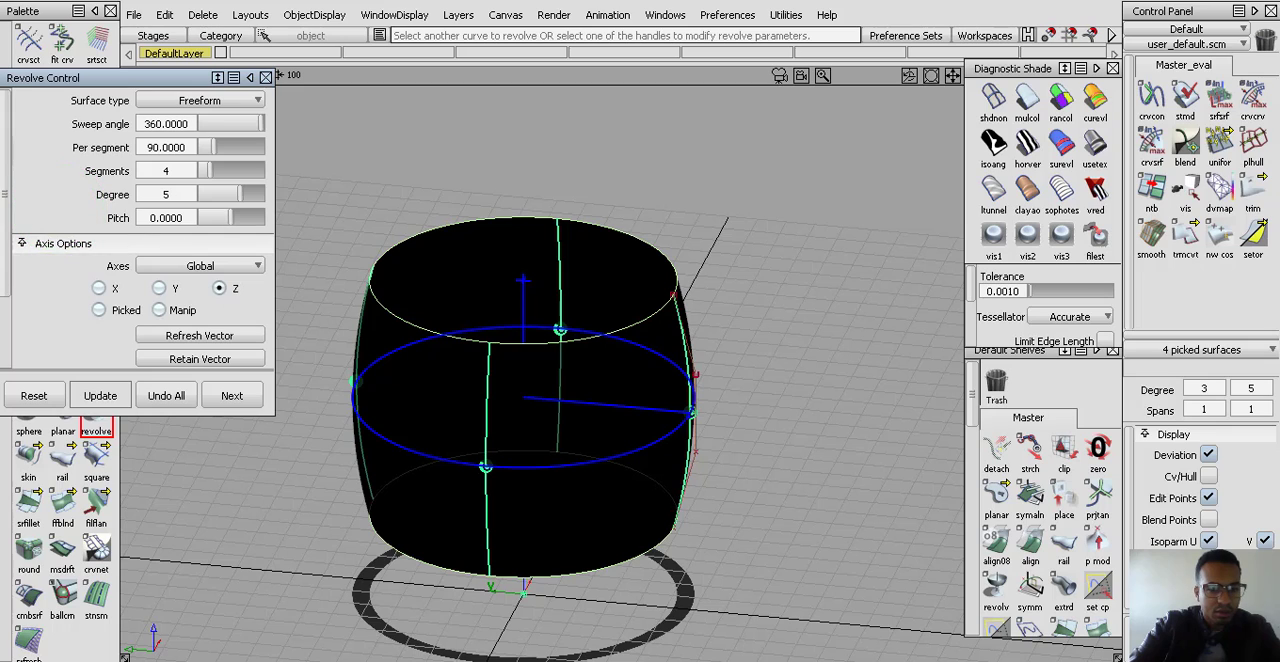
Leave the Revolve tool and check the surface continuity at the barrel's front seam from several angles, finishing in the front view
mouse_move(589, 452)
left_mouse_down("alt+shift")
mouse_move(589, 375)
mouse_move(605, 370)
mouse_move(608, 451)
left_mouse_up("alt+shift")
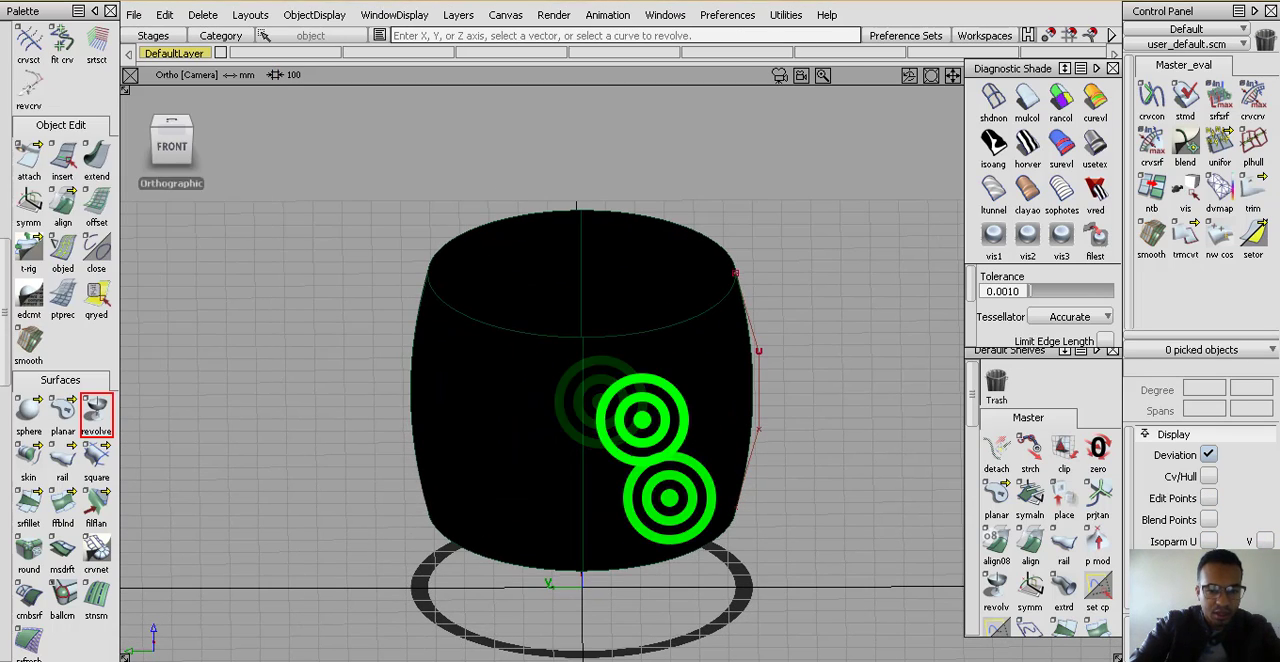
right_click_drag(636, 433, 628, 417, "alt+shift")
left_click_drag(625, 411, 624, 420, "ctrl+shift")
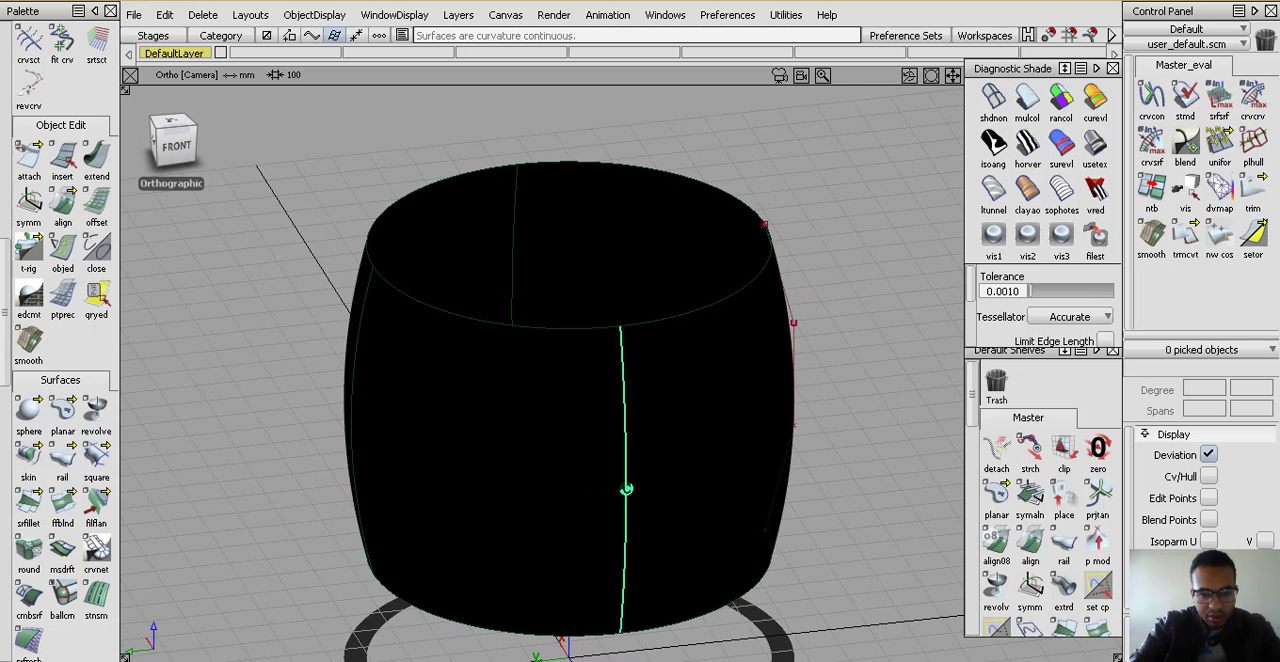
left_click_drag(657, 466, 598, 447, "alt+shift")
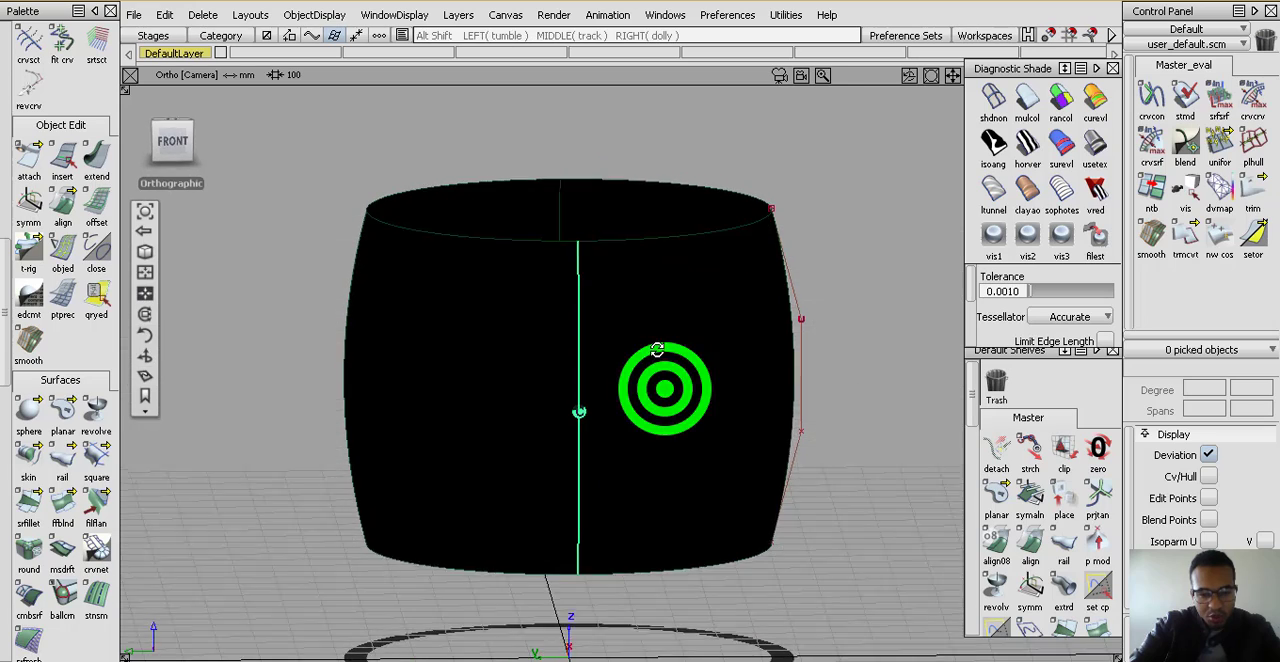
left_click_drag(660, 389, 590, 410, "alt+shift")
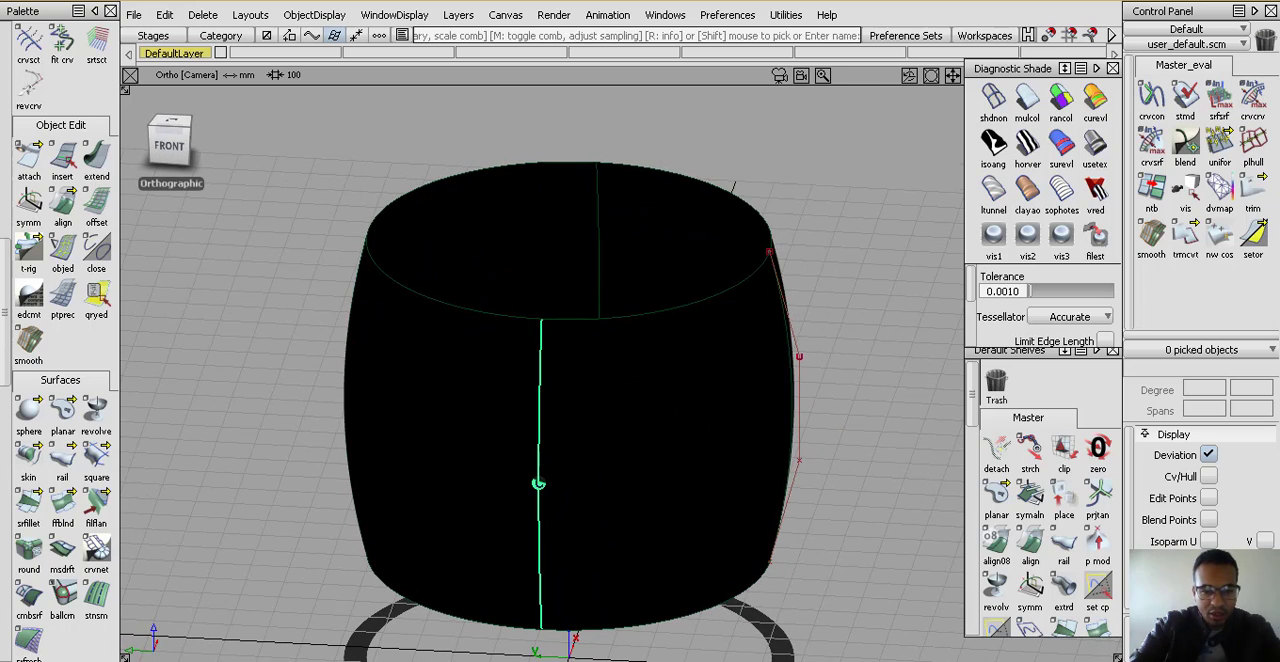
left_click_drag(538, 484, 474, 451, "alt+shift")
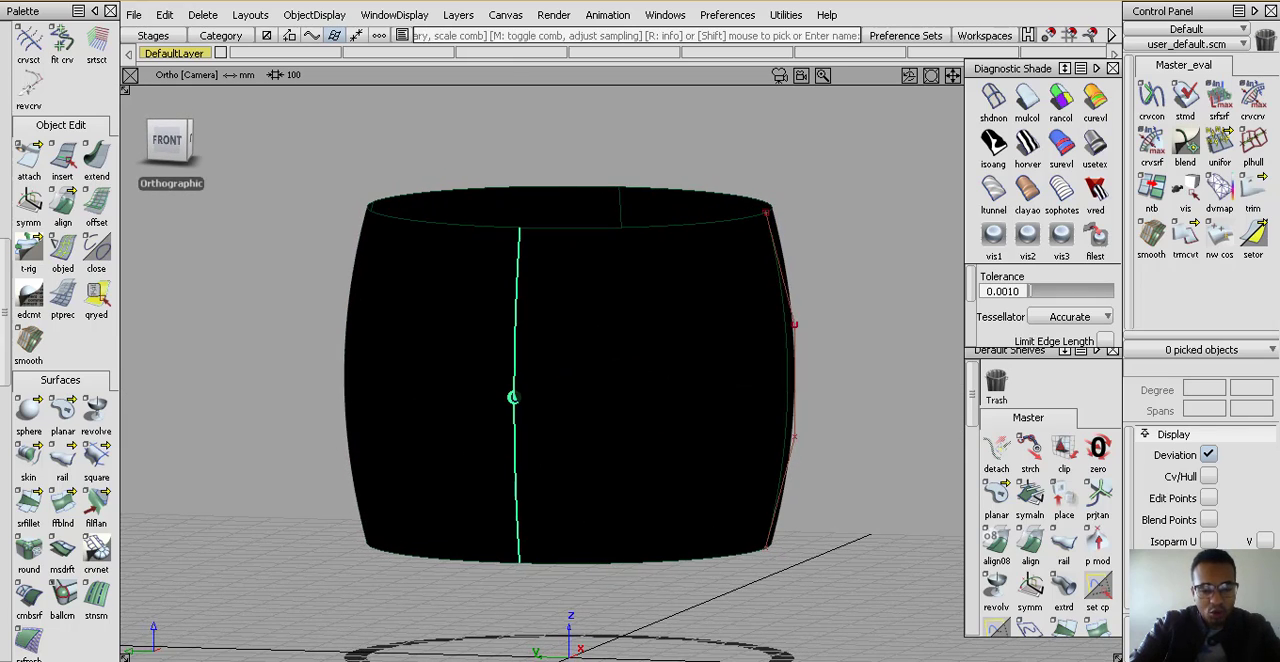
left_click_drag(554, 417, 523, 406, "alt+shift")
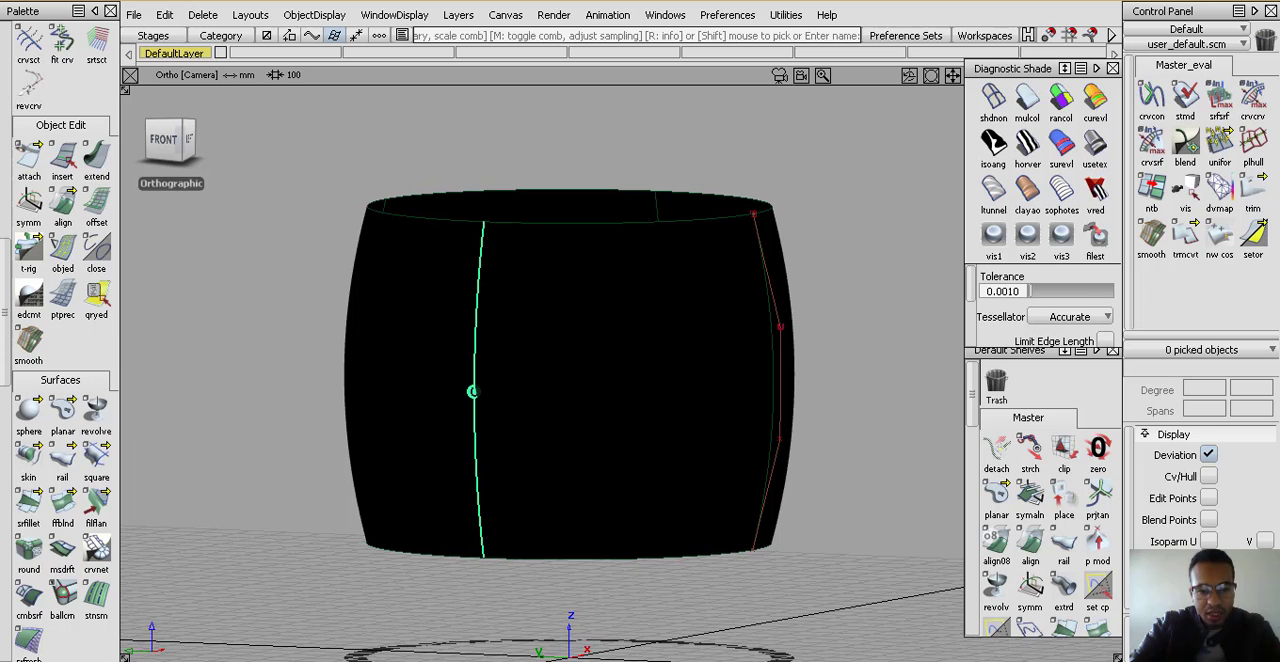
left_click_drag(472, 391, 591, 437, "alt+shift")
left_click(172, 146)
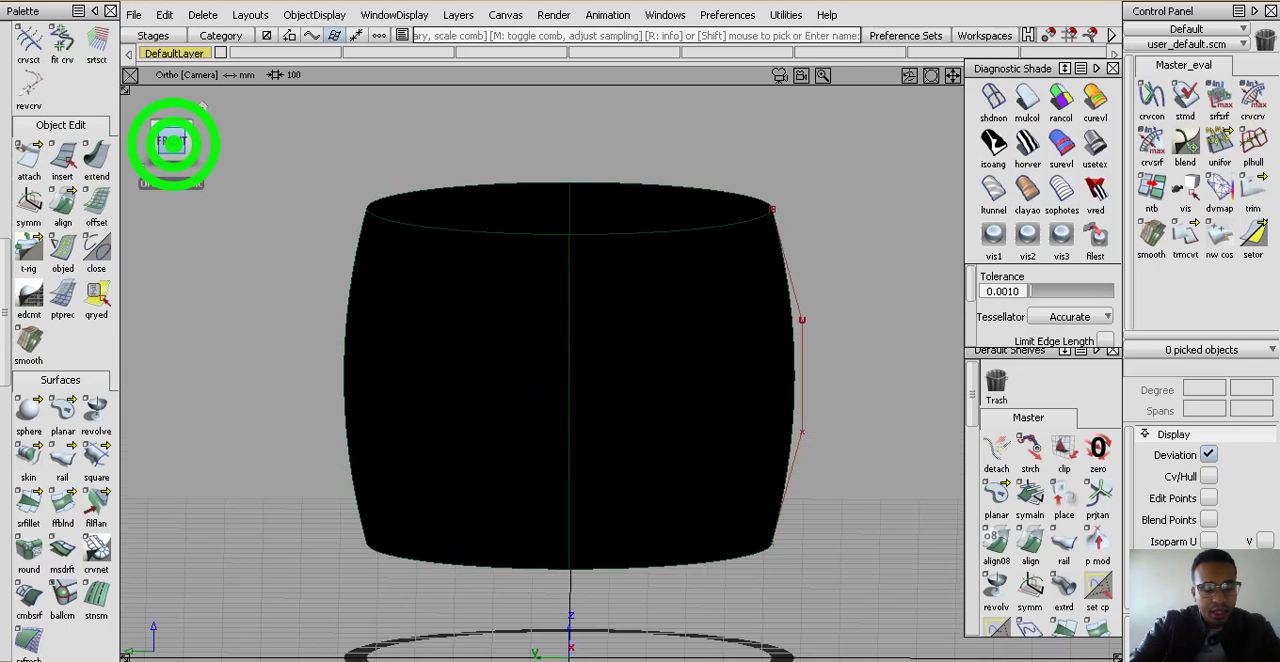
right_click_drag(611, 408, 787, 299, "alt+shift")
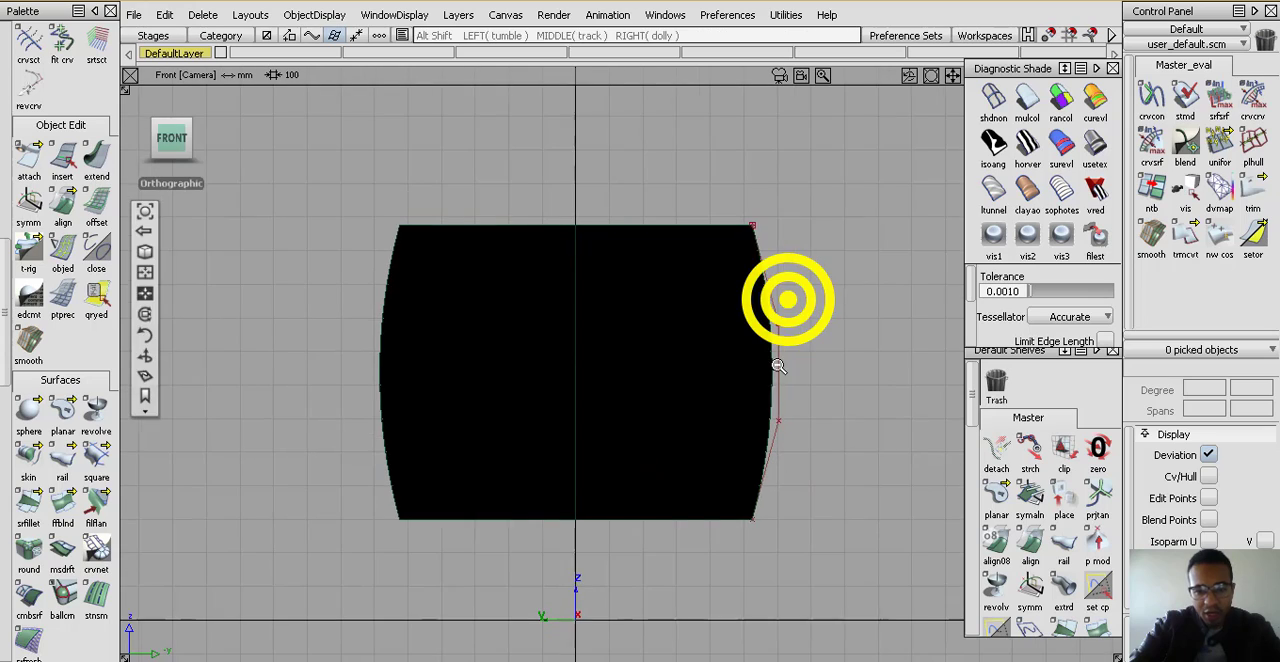